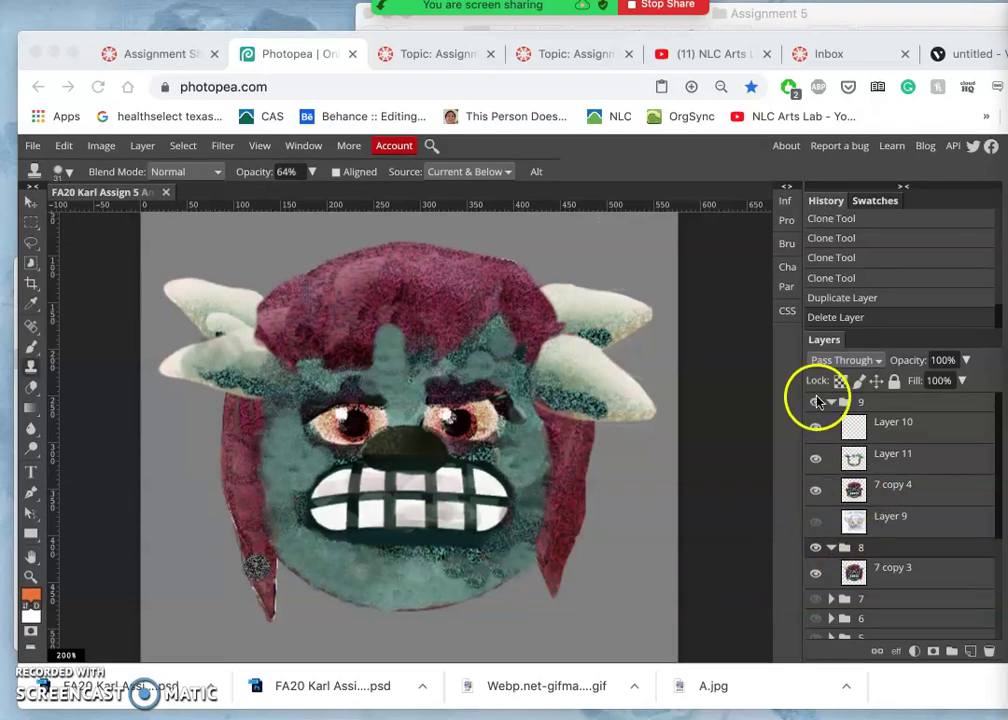
Compare the monster faces in layer groups 9 and 8 by toggling each group's visibility
left_click(815, 548)
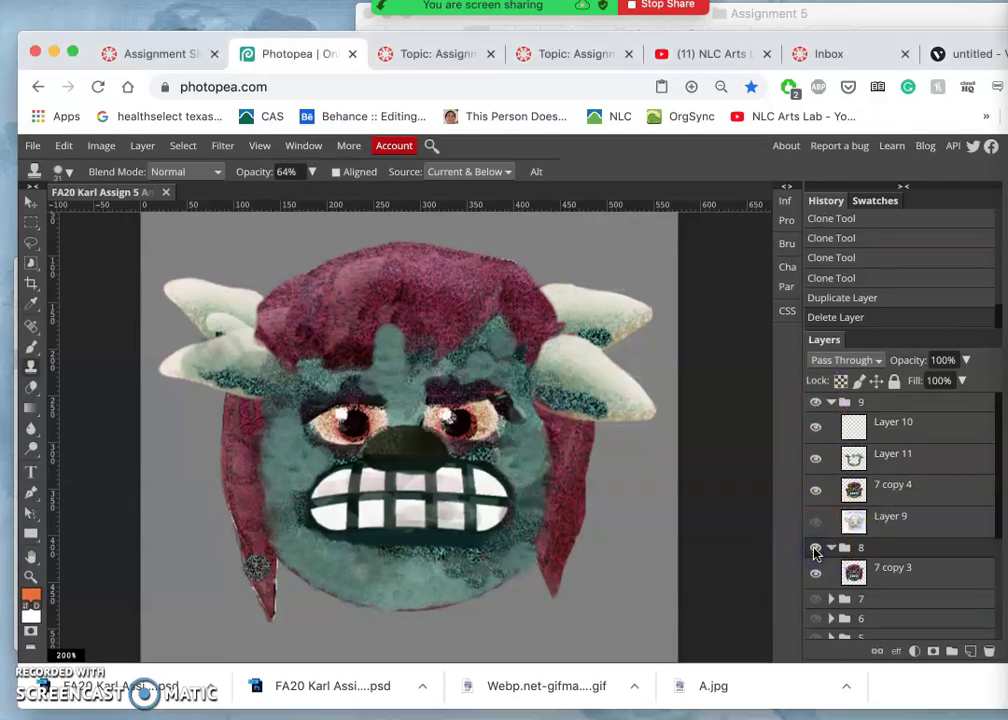
left_click(816, 549)
left_click(815, 409)
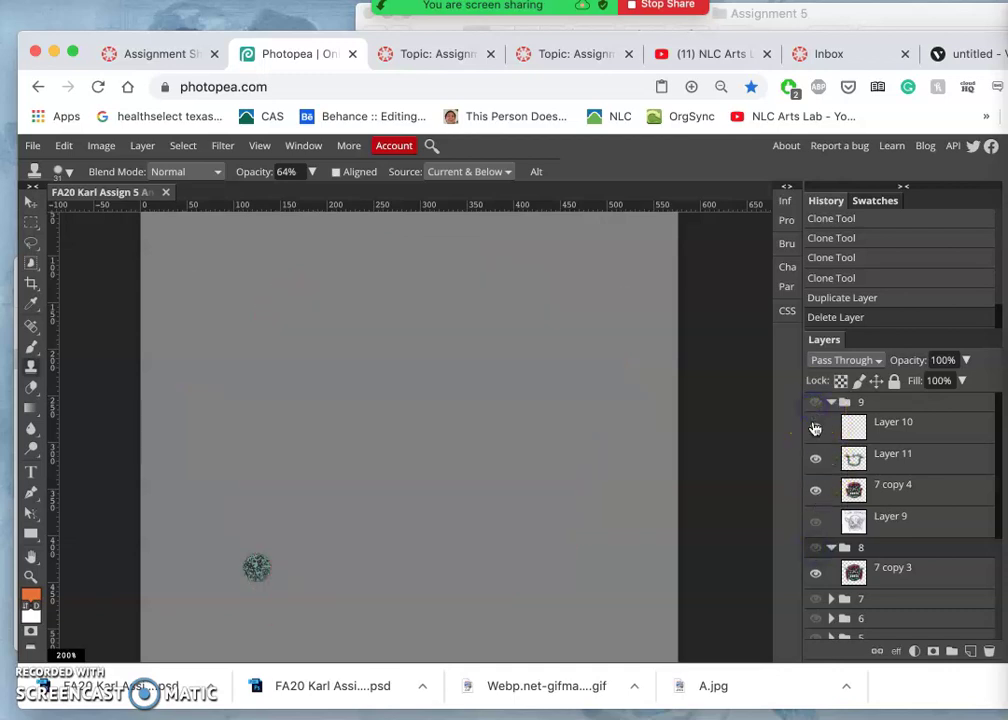
left_click(816, 548)
left_click(815, 425)
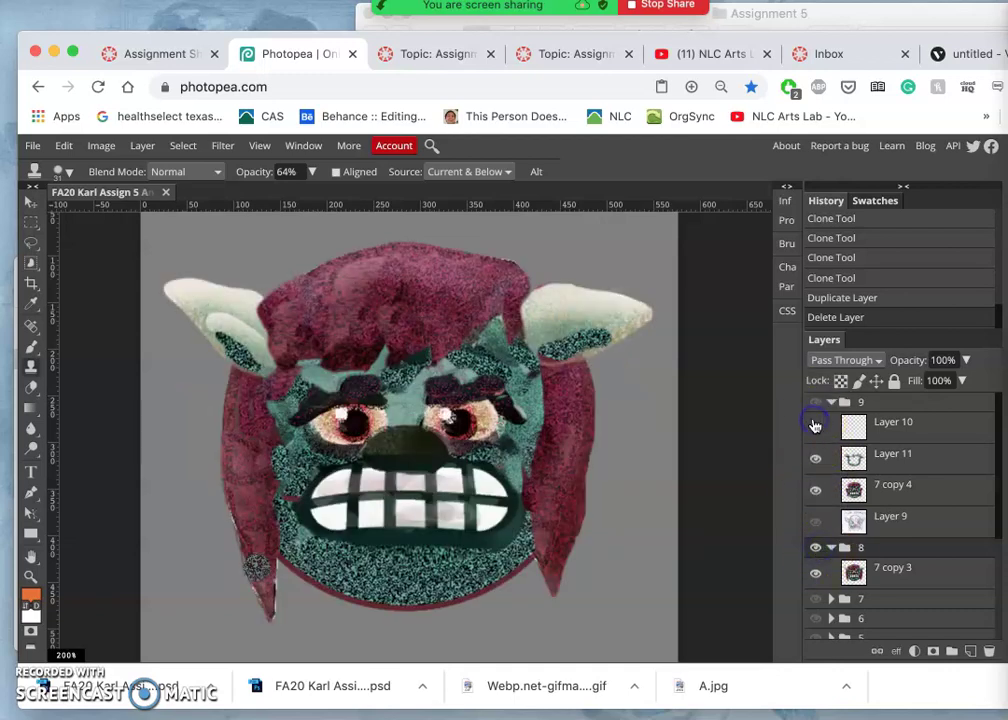
left_click(815, 408)
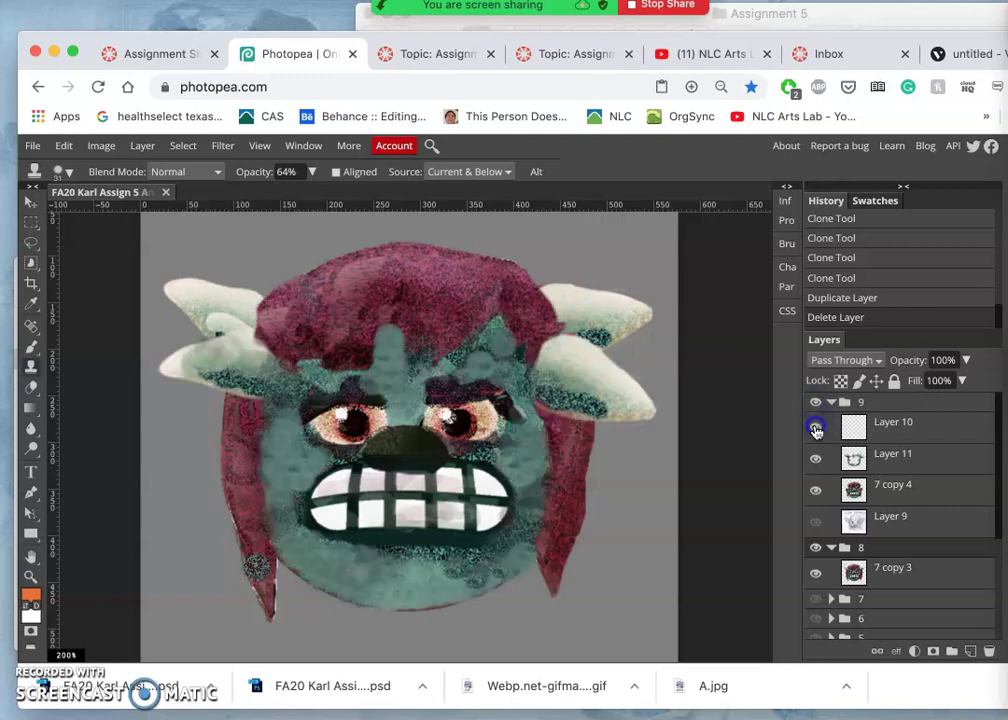
left_click(816, 408)
left_click(816, 408)
left_click(816, 408)
left_click(816, 408)
left_click(816, 408)
left_click(816, 408)
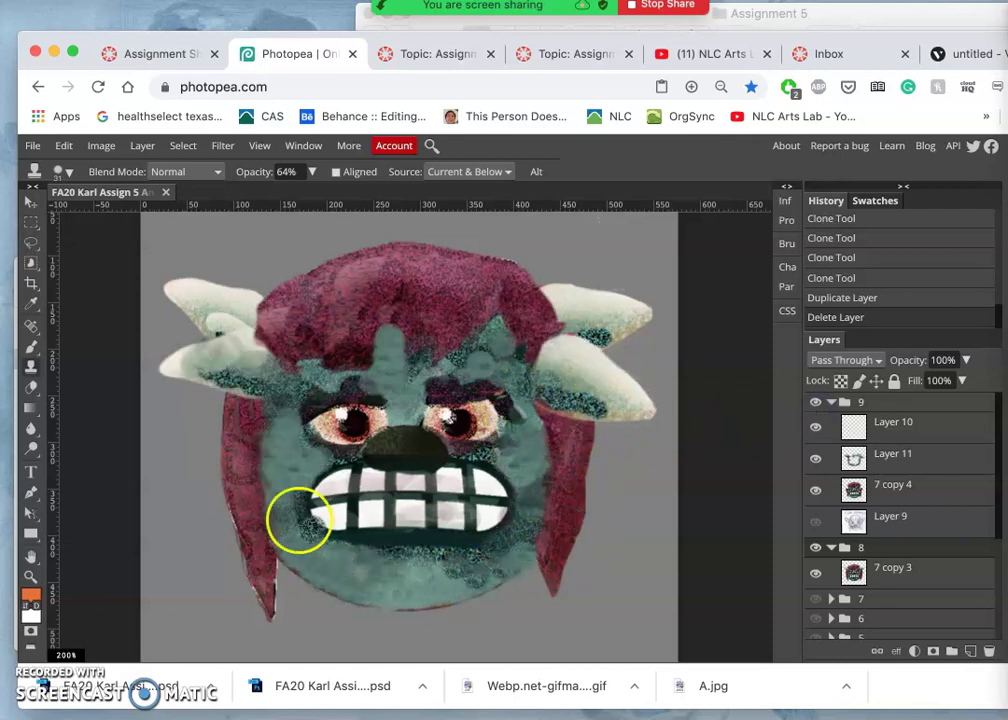
left_click(815, 548)
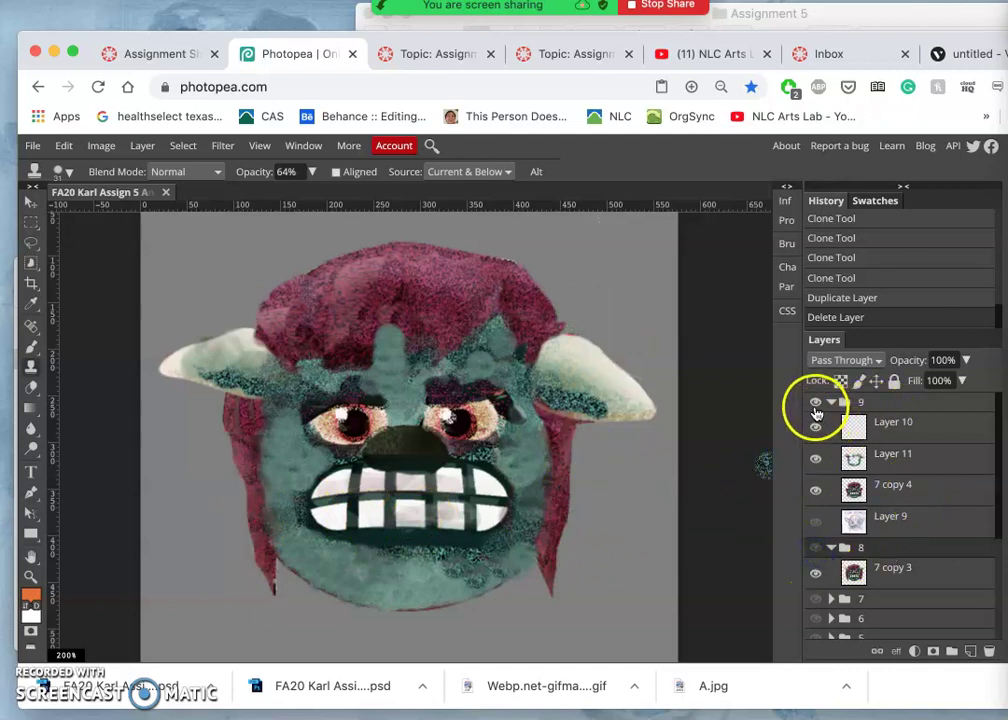
left_click(815, 402)
left_click(815, 547)
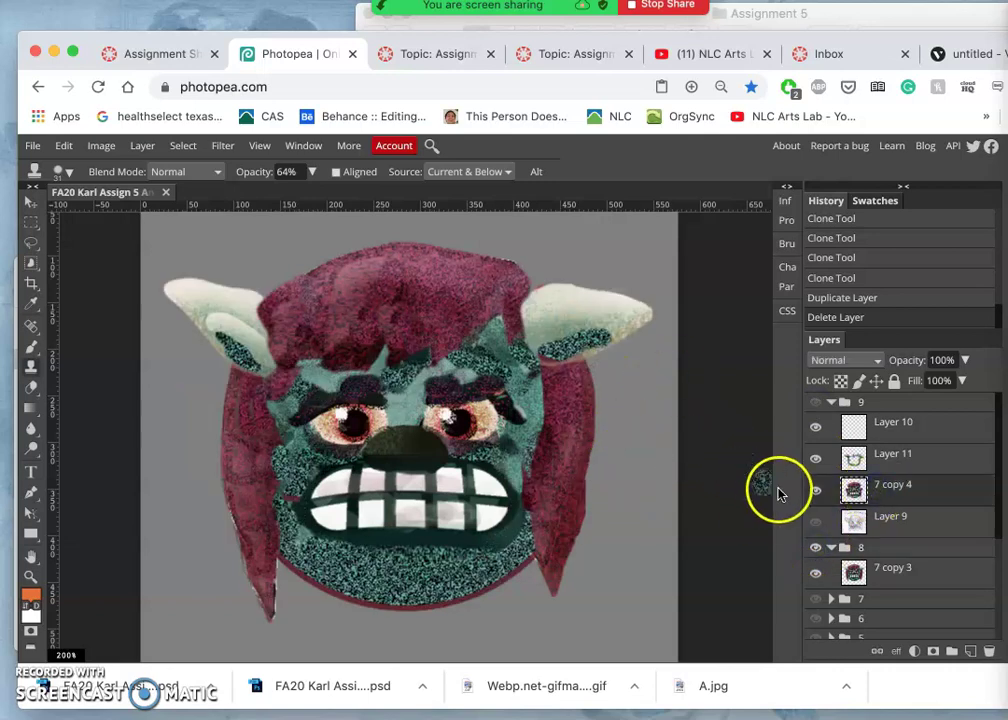
Try stretching the 7 copy 4 layer vertically to a height of about 102.6%, then undo the transform
left_click(855, 495)
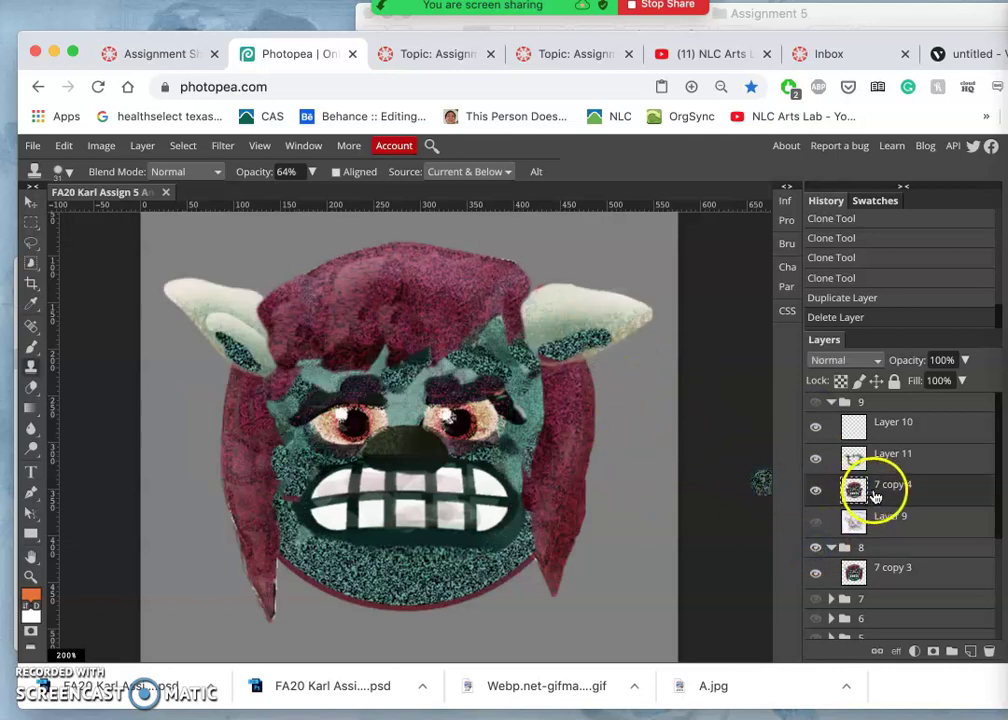
left_click(815, 458)
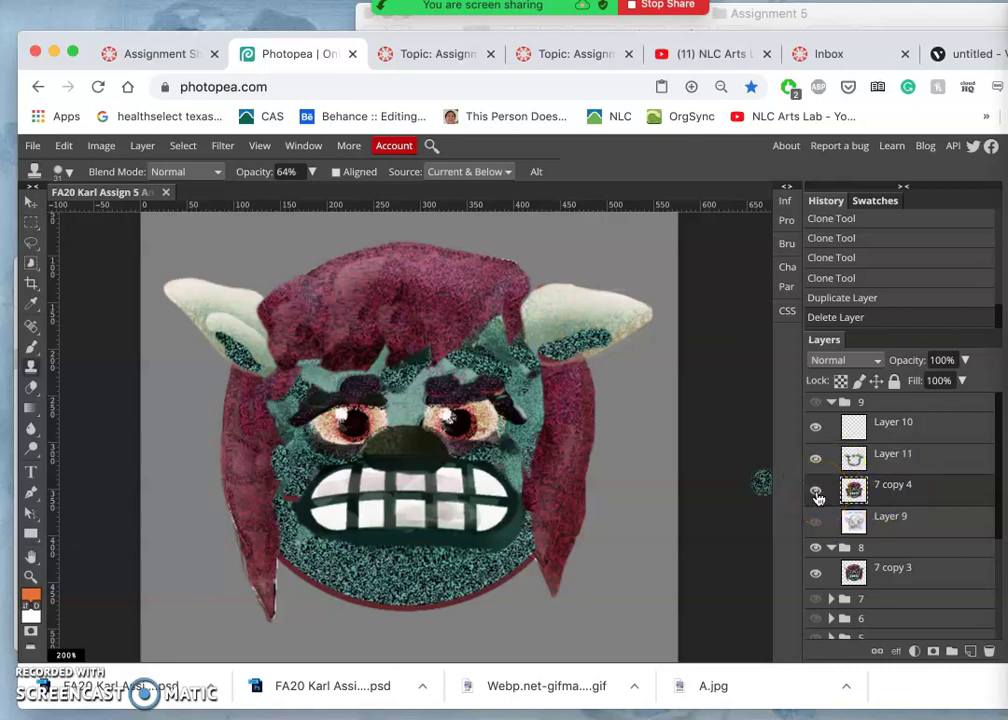
left_click(419, 549)
left_click(553, 514)
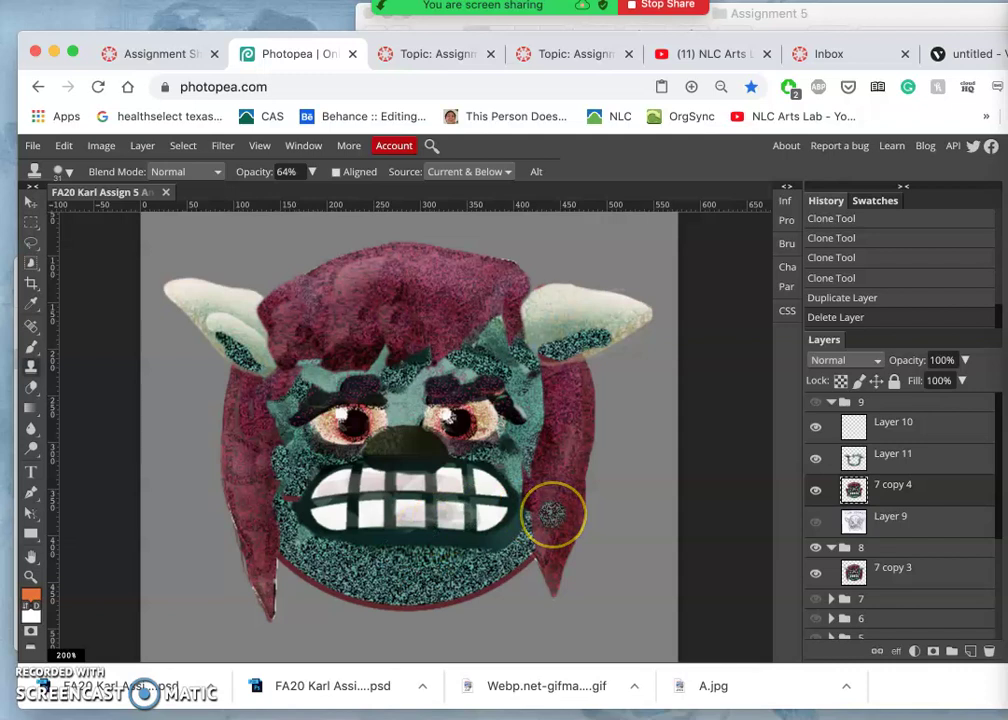
key("alt+super+t")
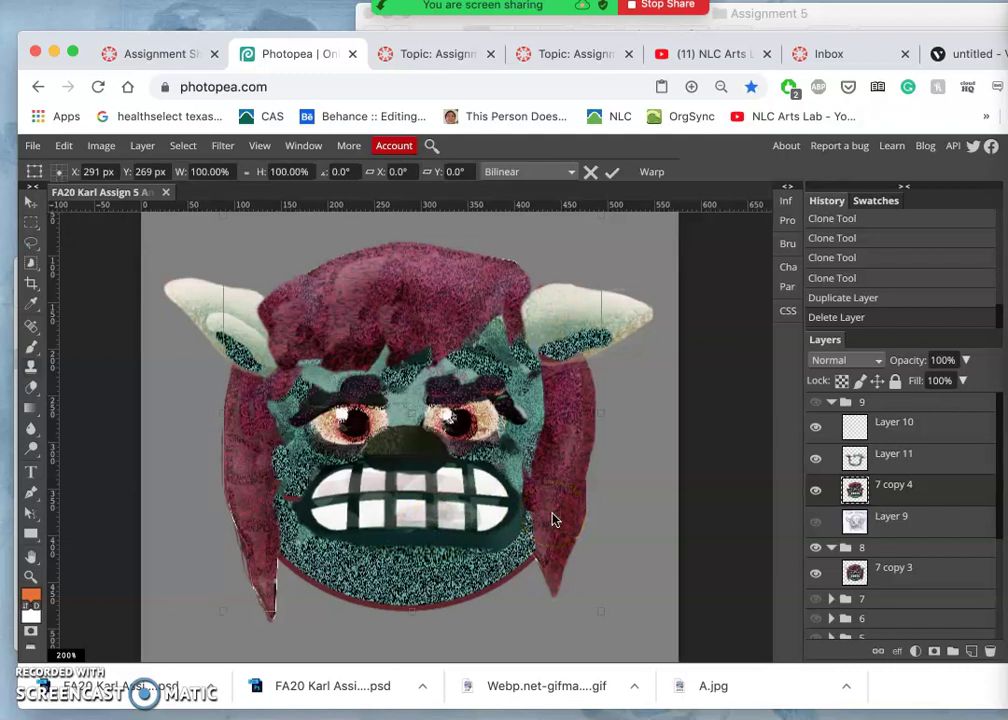
key("super+minus")
left_click(378, 333)
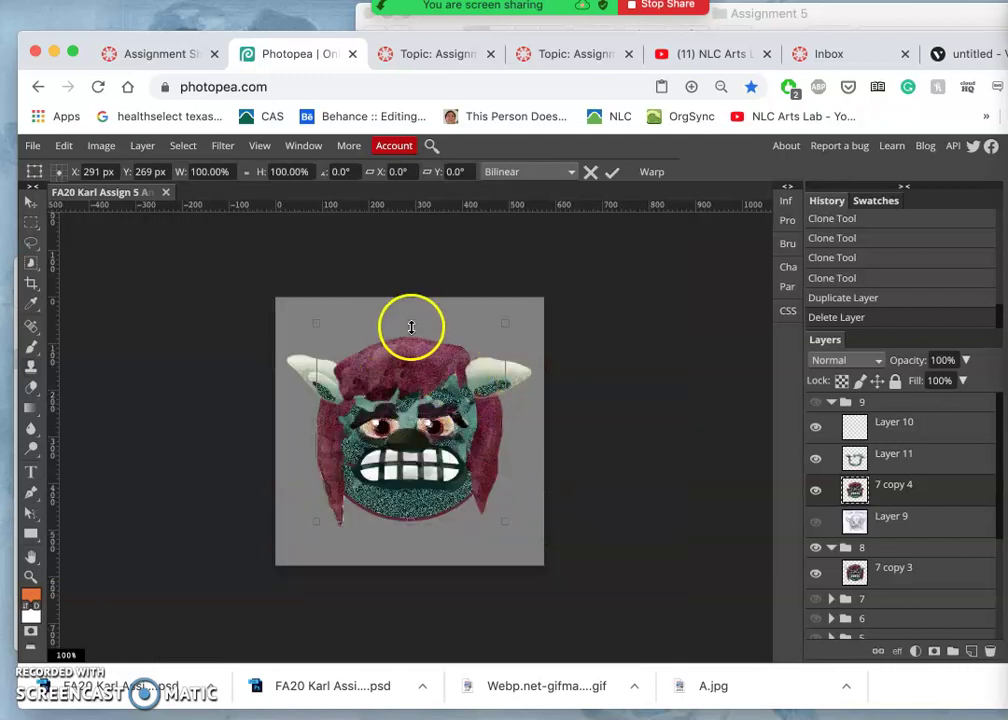
mouse_move(411, 327)
left_mouse_down()
mouse_move(412, 301)
mouse_move(406, 318)
left_mouse_up()
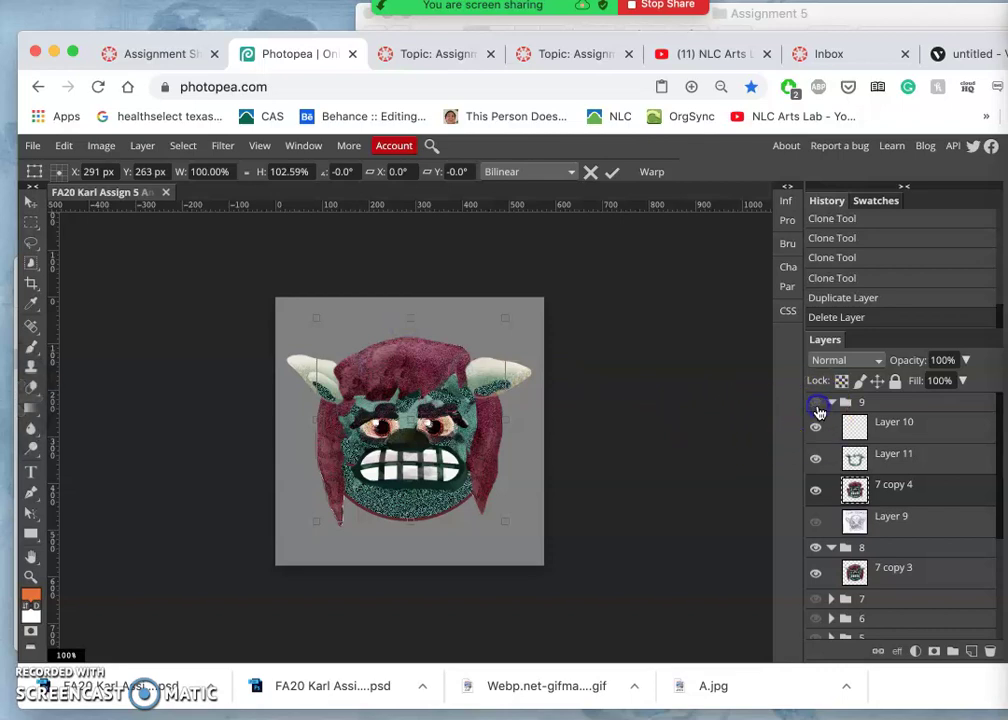
key("Return")
key("super+z")
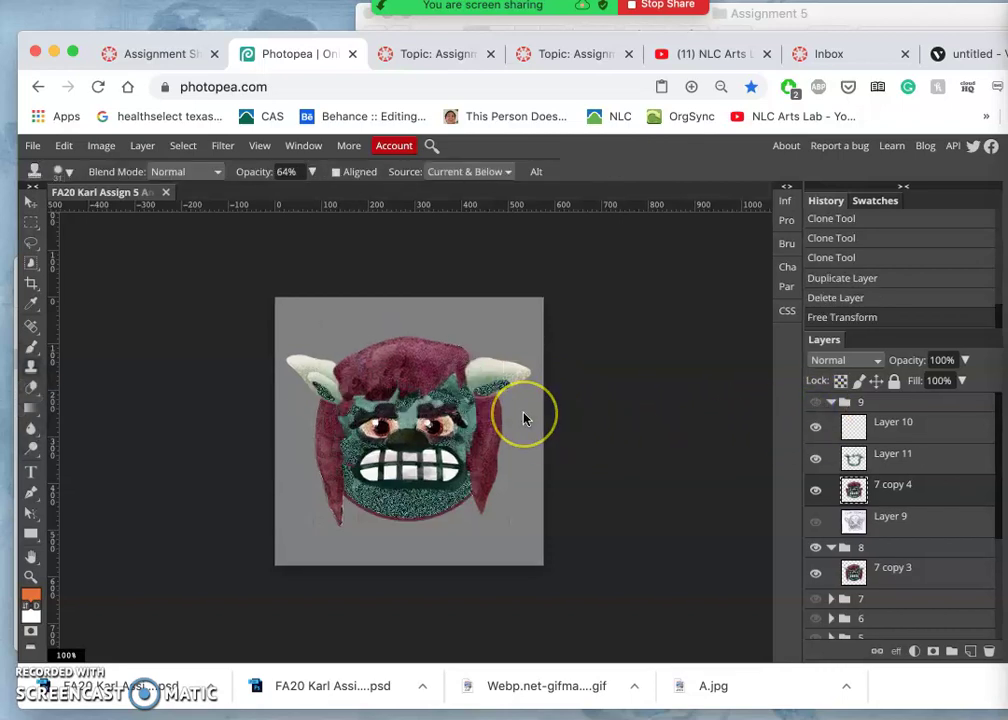
Show group 9 and warp the 7 copy 4 layer so the hair bulges upward and the forehead area shifts
left_click(816, 402)
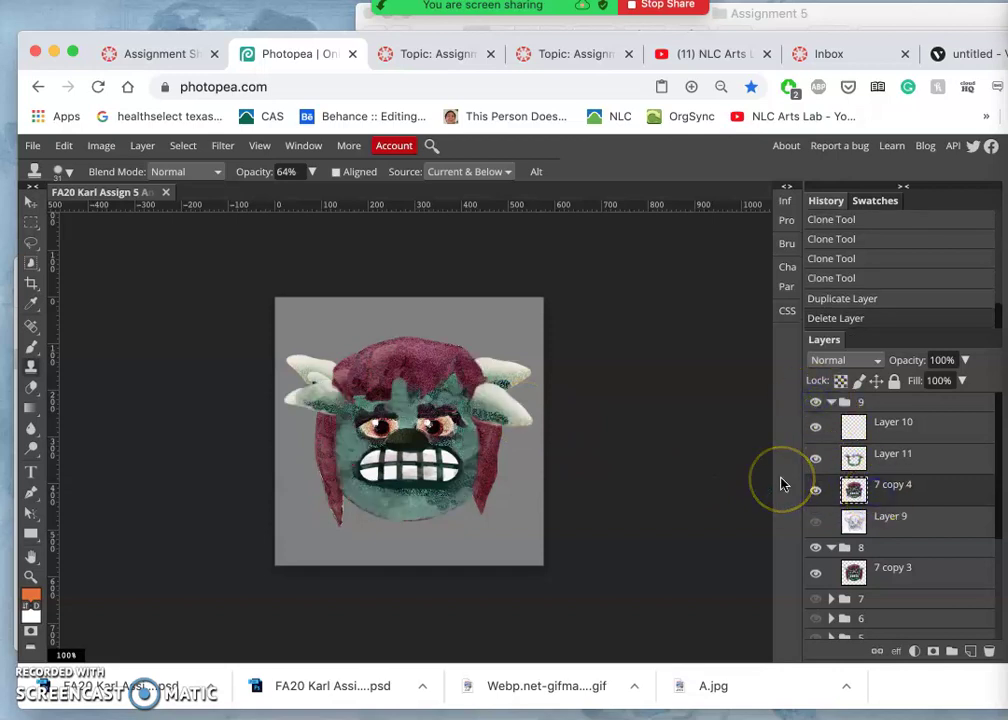
key("super+t")
right_click(428, 376)
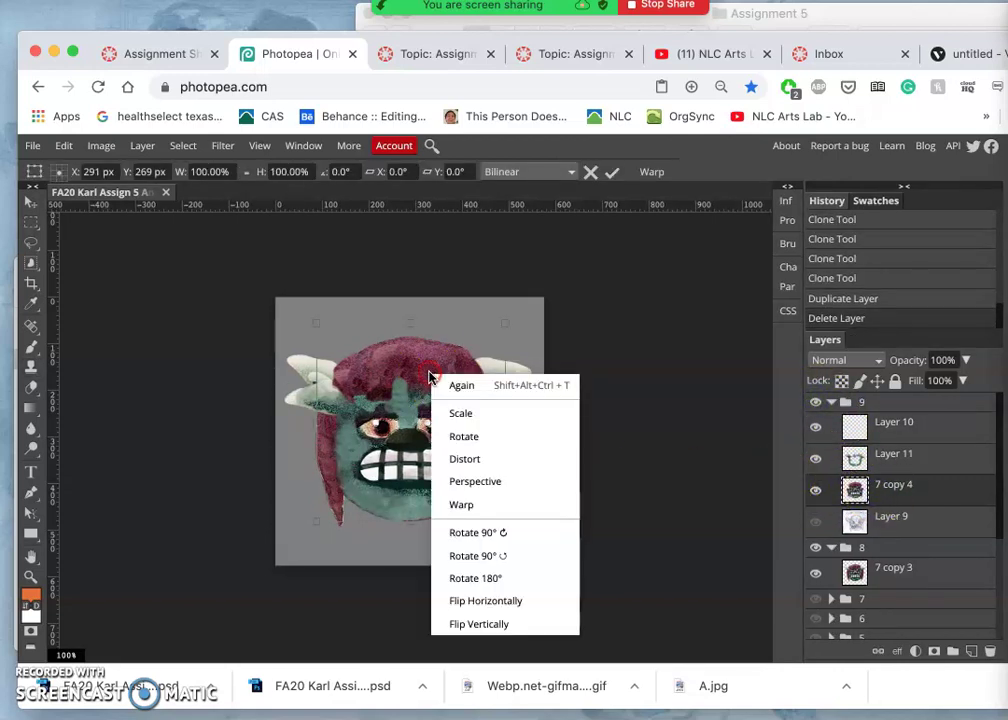
left_click(462, 507)
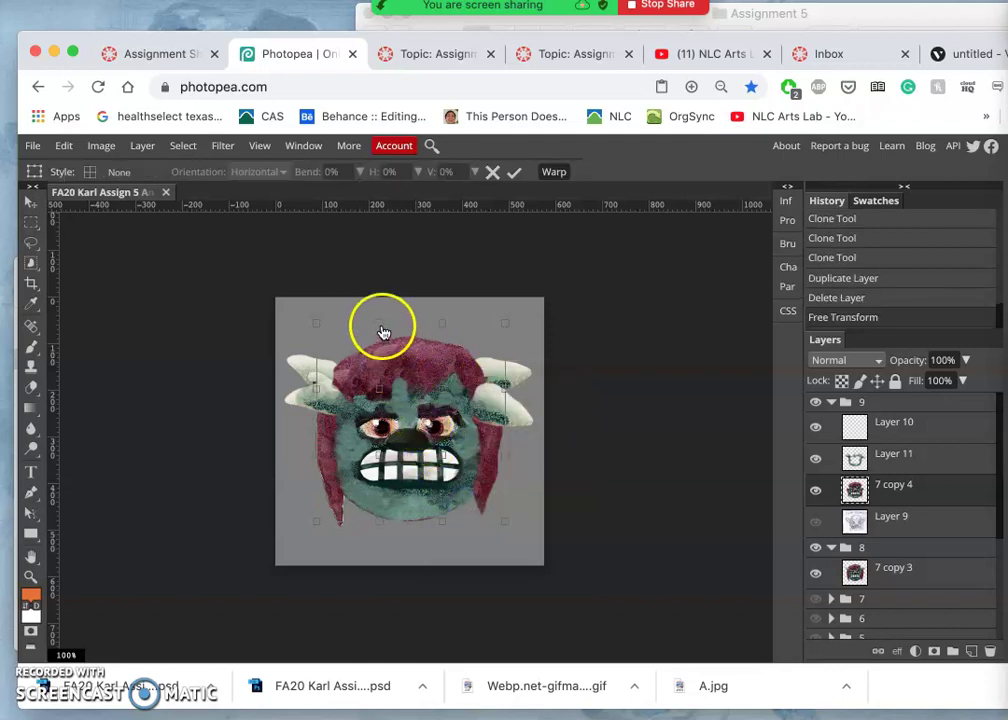
left_click_drag(382, 326, 380, 312)
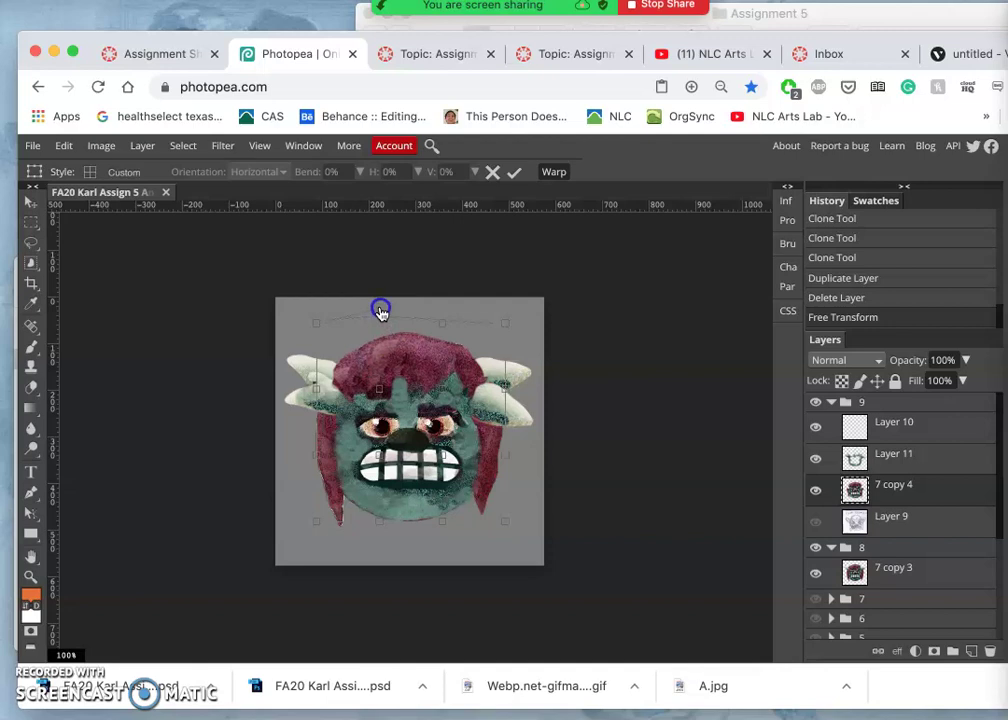
left_click(407, 413)
left_click(367, 416)
left_click_drag(377, 393, 372, 368)
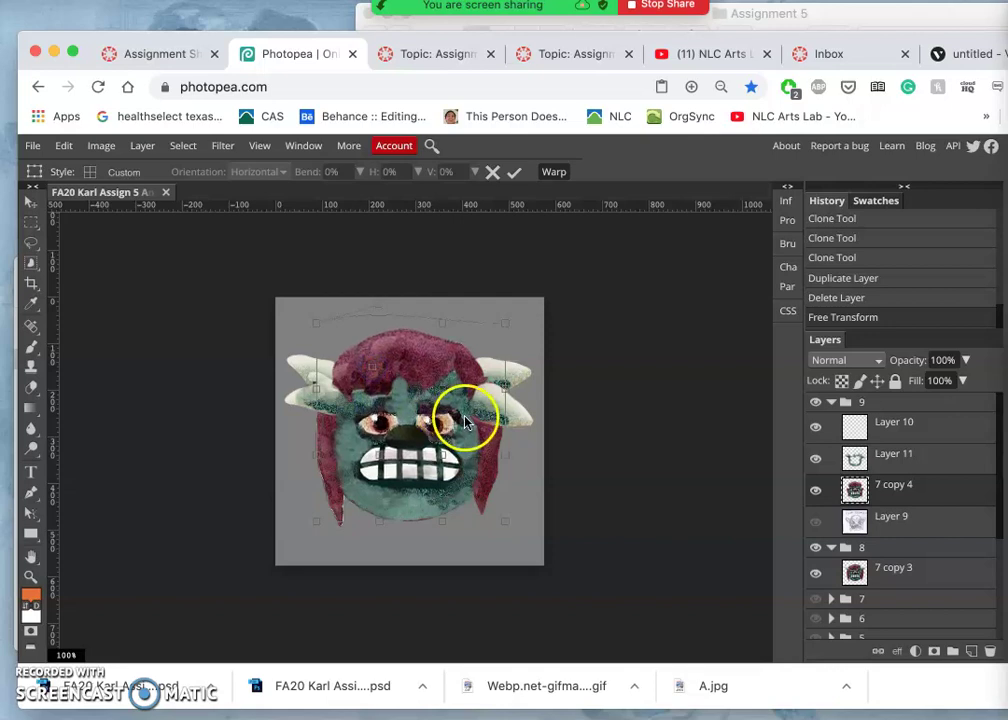
left_click(418, 413)
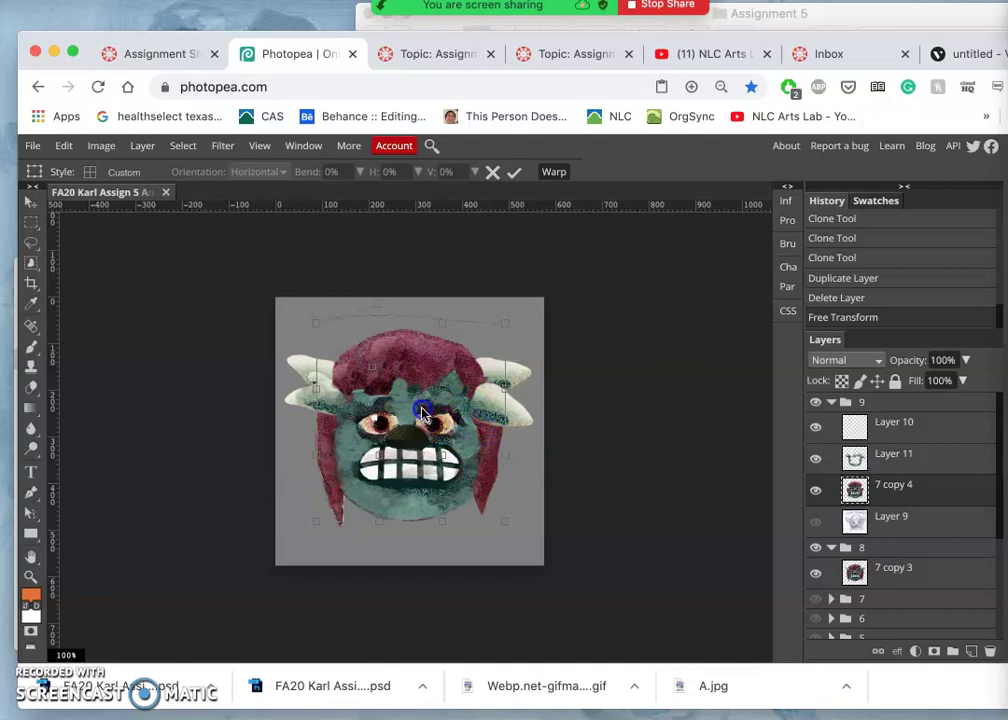
left_click_drag(445, 385, 358, 376)
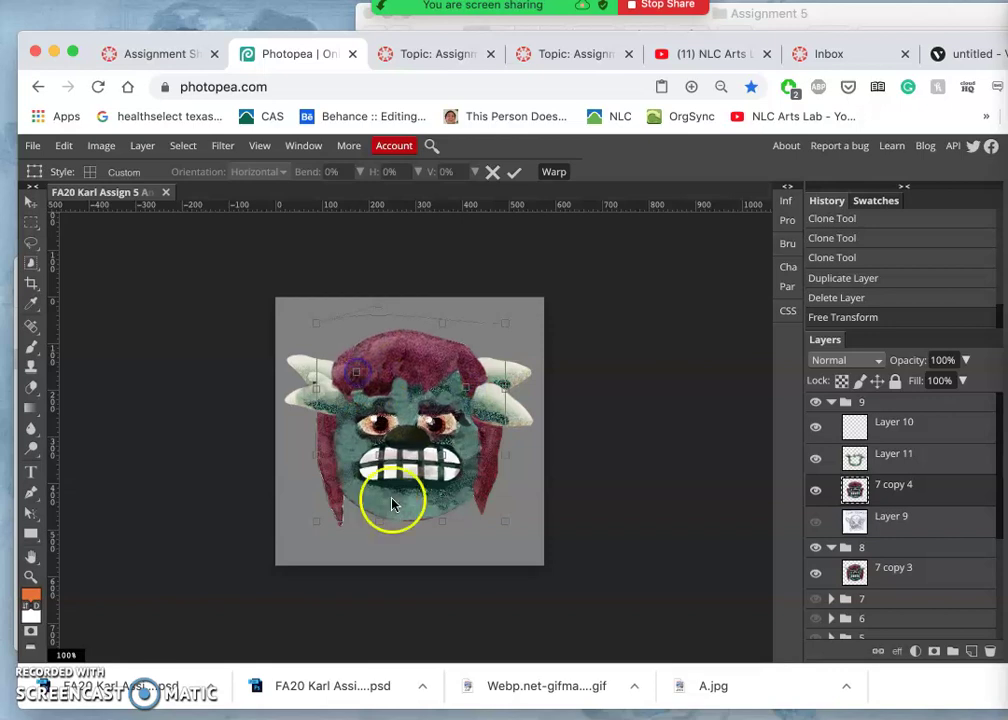
Pull the chin of the 7 copy 4 face slightly downward in the warp and apply it
left_click_drag(393, 513, 386, 537)
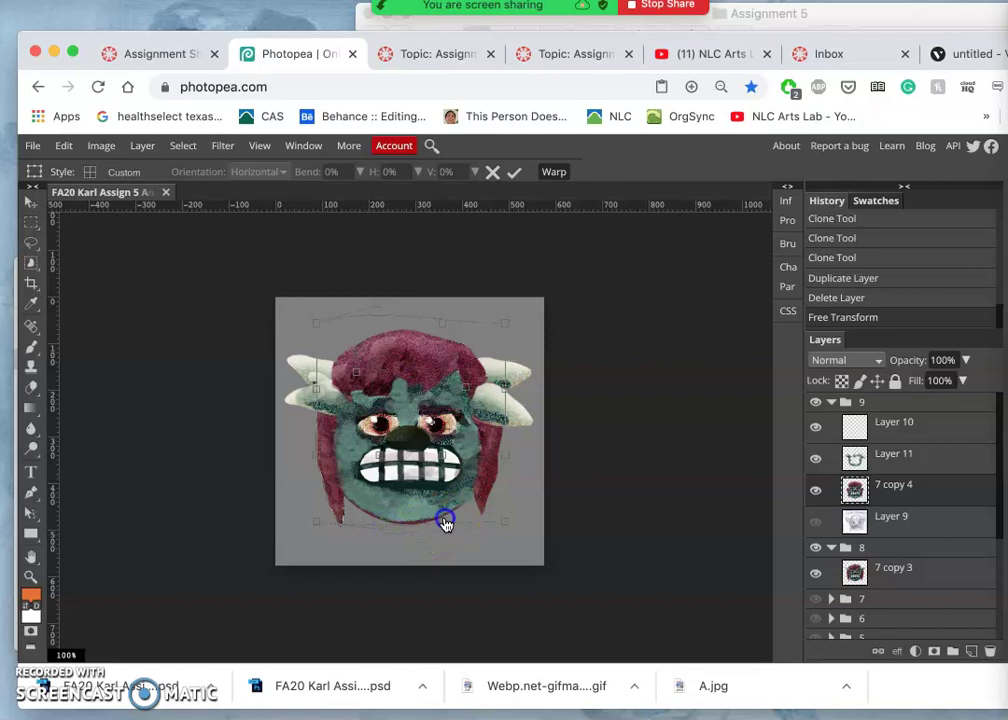
left_click_drag(445, 523, 436, 540)
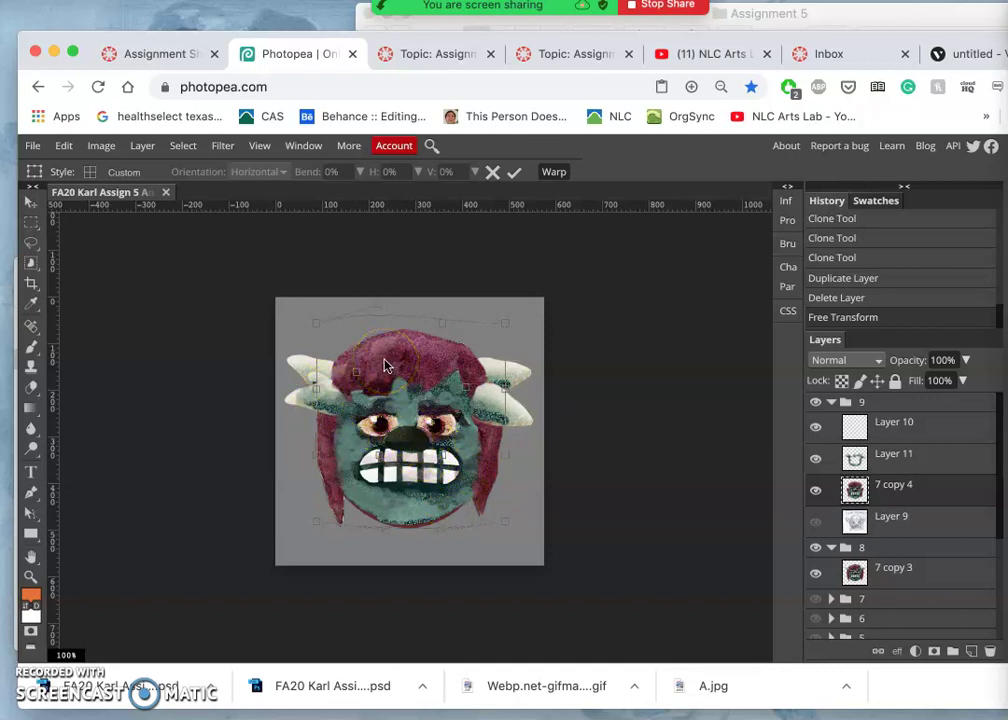
key("Return")
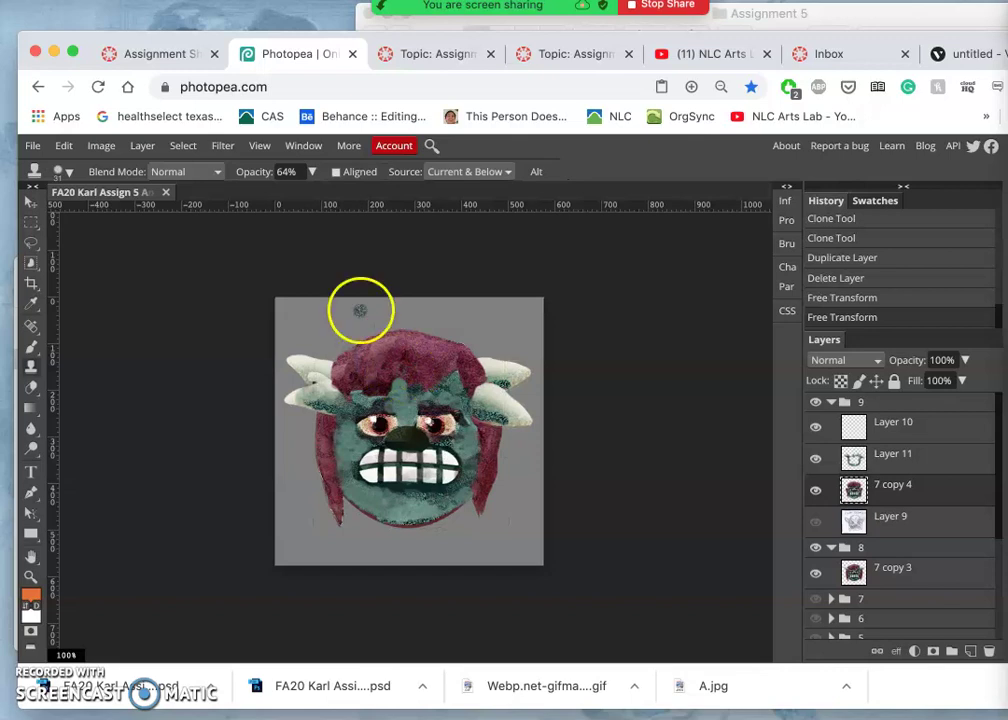
Hide group 8 and toggle Layer 11's visibility to check its contribution to the face
left_click(815, 548)
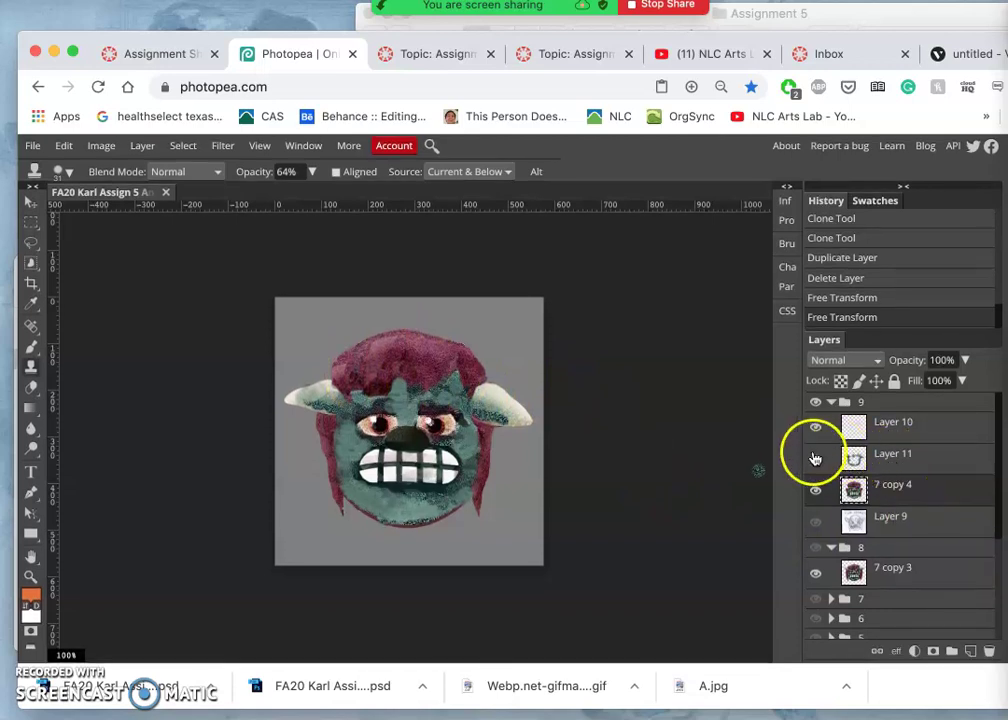
left_click(815, 457)
left_click(815, 457)
left_click(815, 457)
left_click(815, 457)
Select Layer 10 and set the Clone tool to 100% opacity with a 12 px brush at 90% hardness
left_click(893, 420)
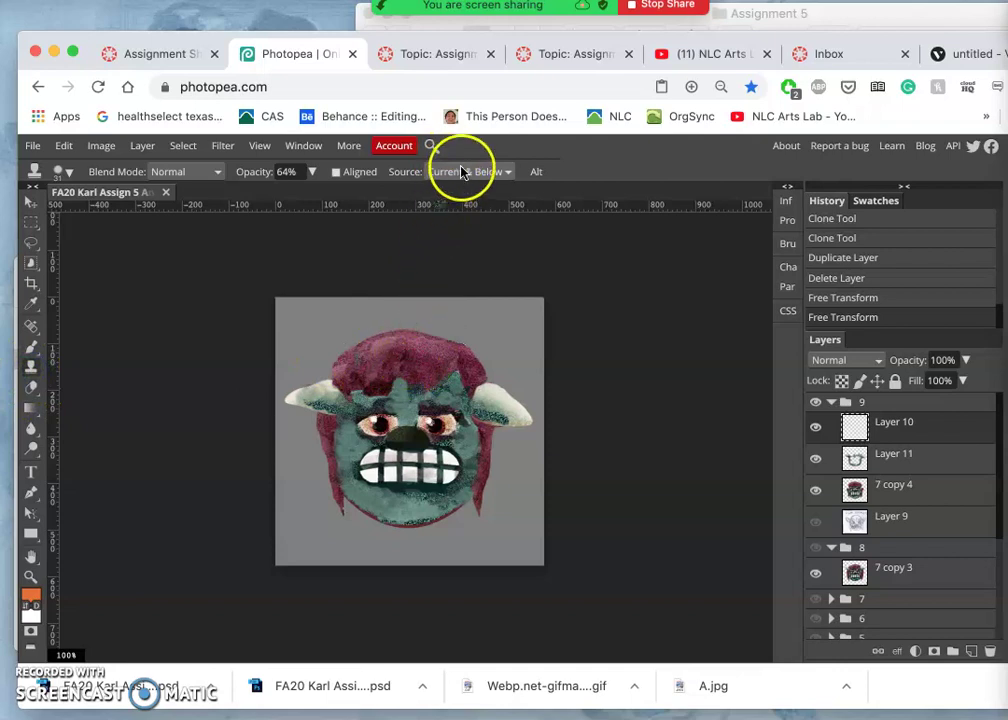
left_click(310, 174)
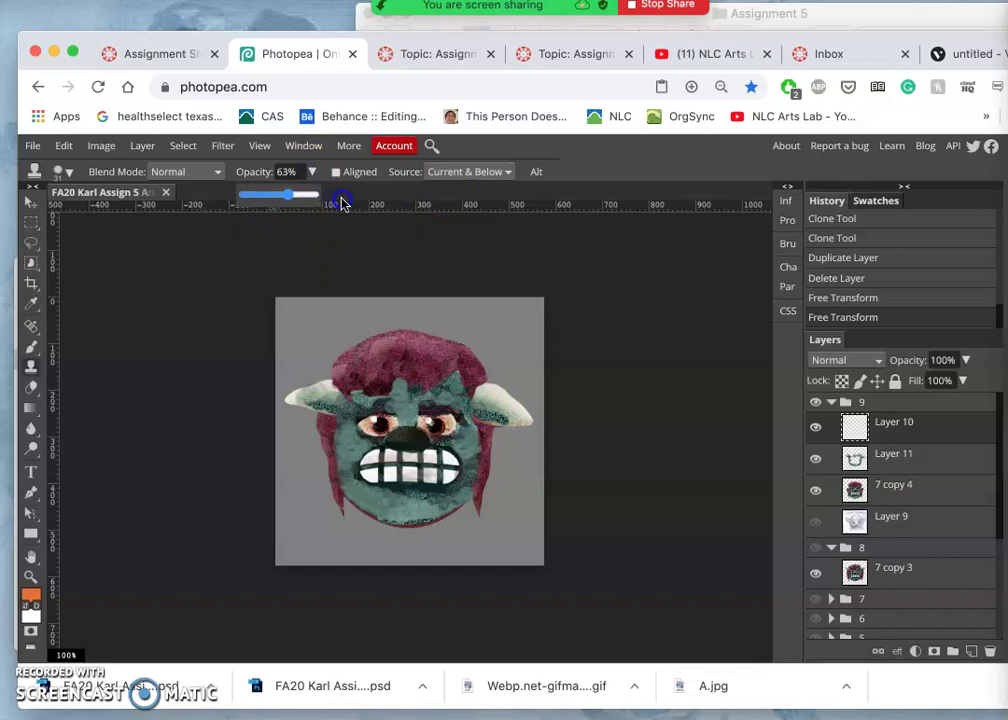
left_click(65, 173)
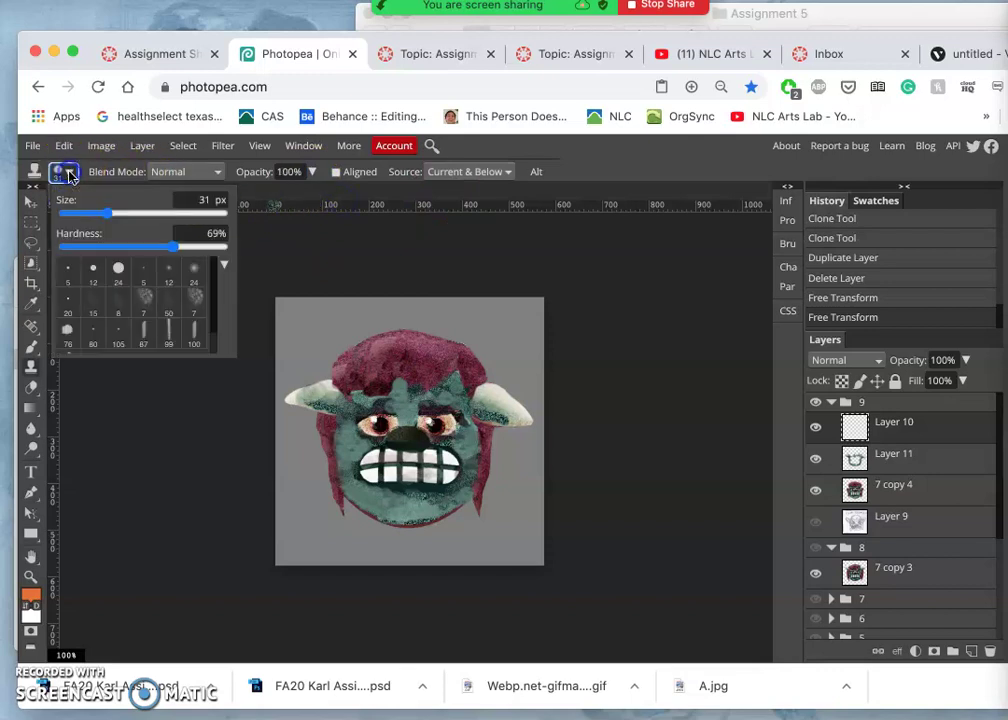
left_click(107, 211)
left_click_drag(95, 218, 93, 213)
left_click(175, 246)
left_click(205, 247)
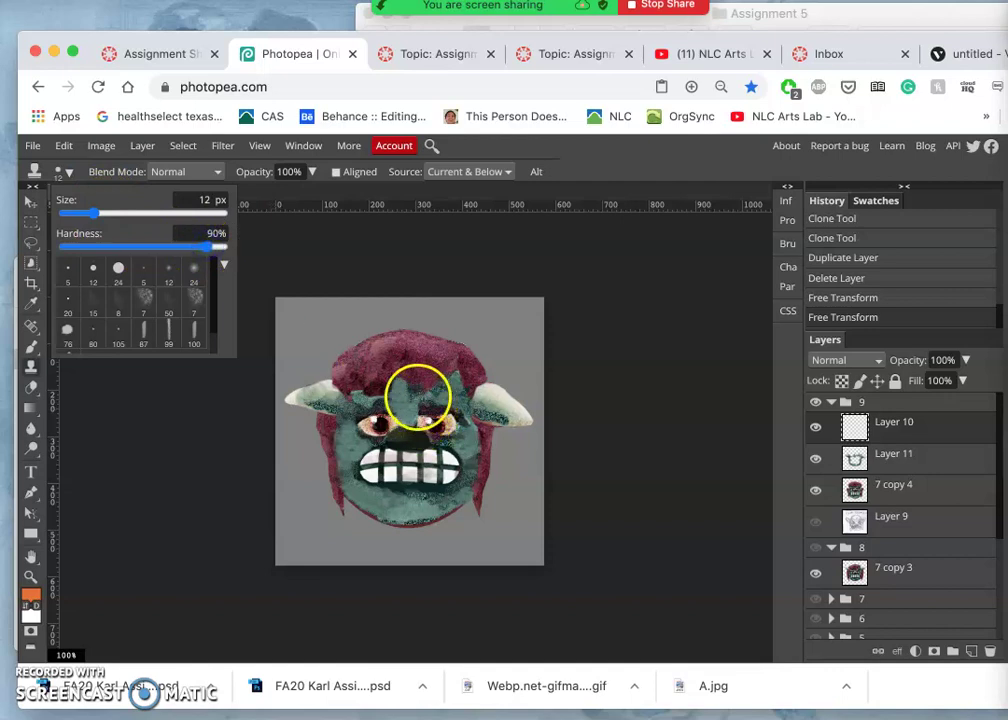
Set the clone brush to 15 px, sample the red hair and clone it onto the hair's upper-left edge
left_click(108, 214)
left_click(381, 347)
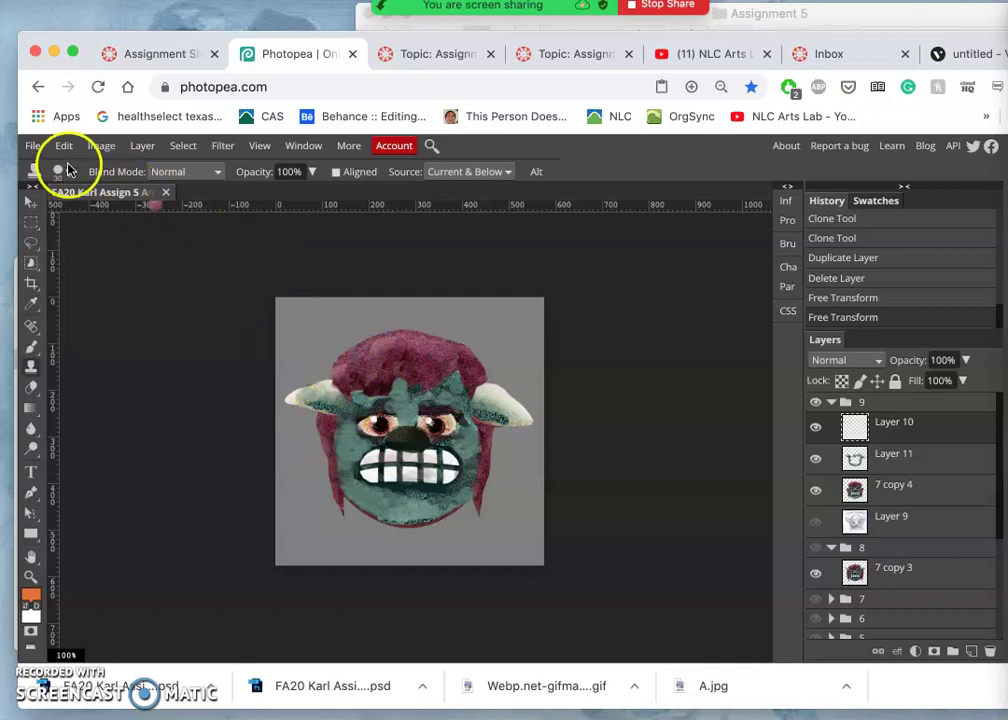
left_click(61, 172)
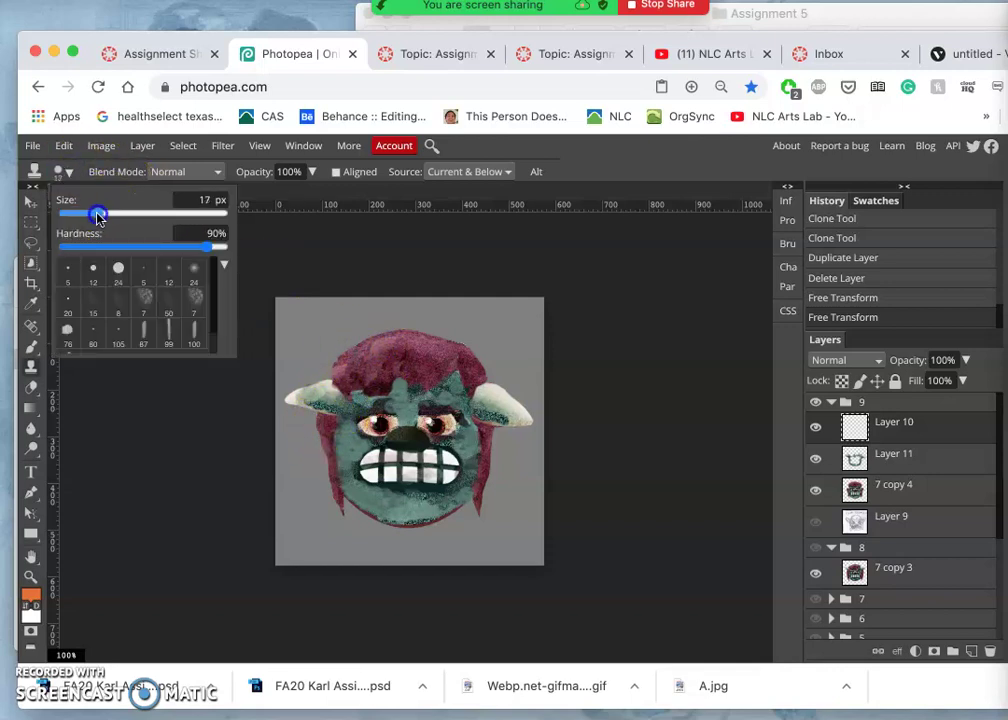
left_click_drag(97, 216, 95, 216)
left_click(380, 347)
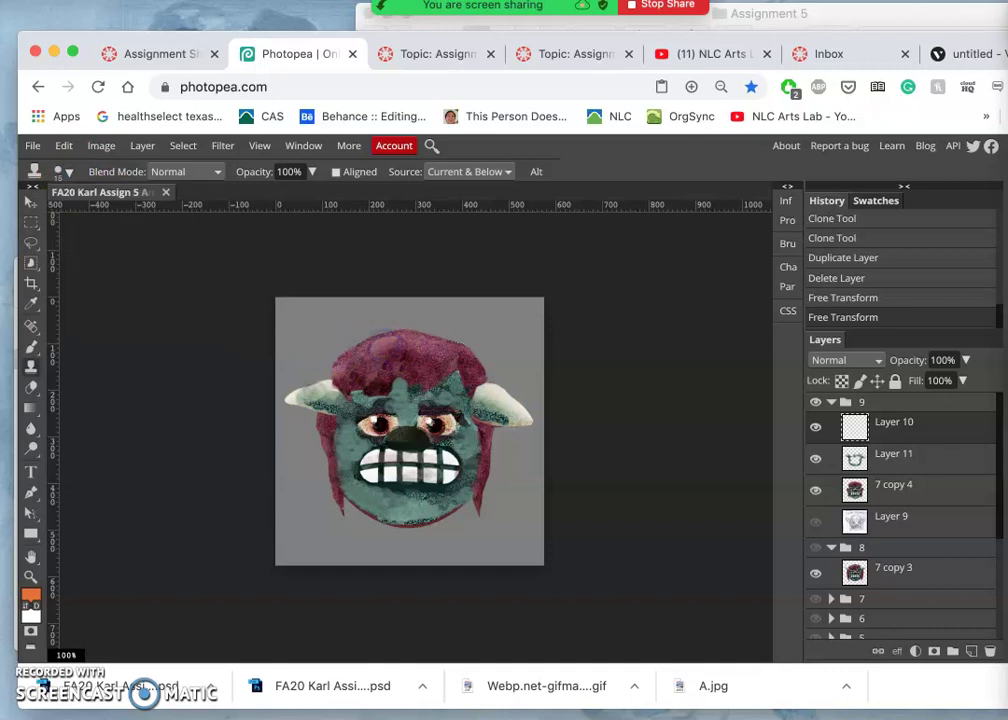
left_click(341, 357)
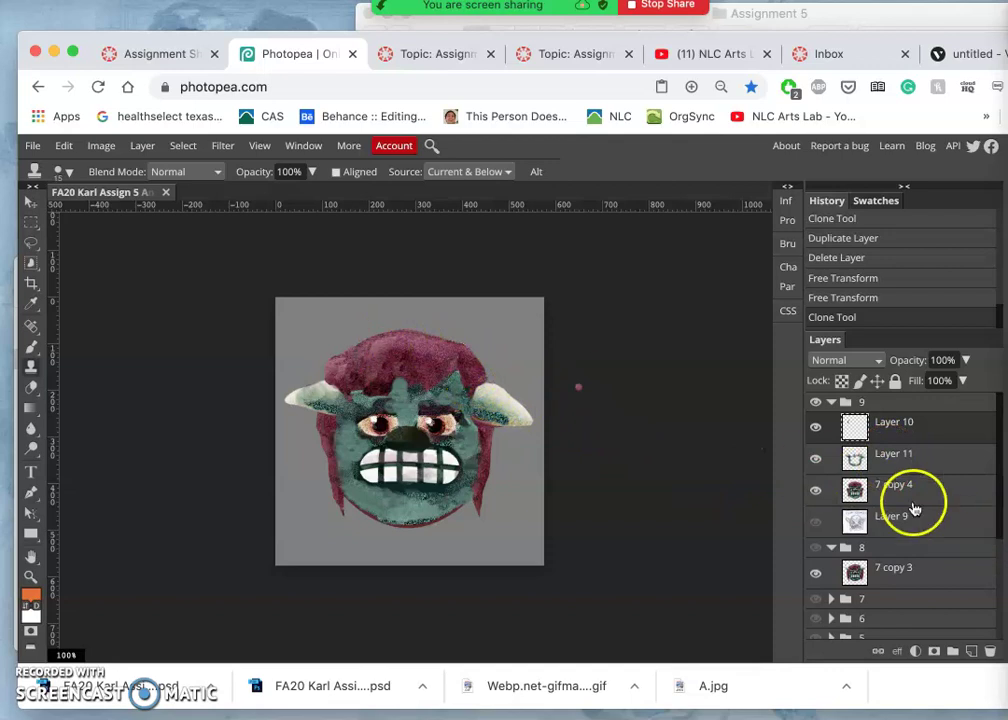
Examine the layer stack from frame 9 down to the sketch layer, expanding group 7 to inspect its layers
scroll(873, 560, "down", 2)
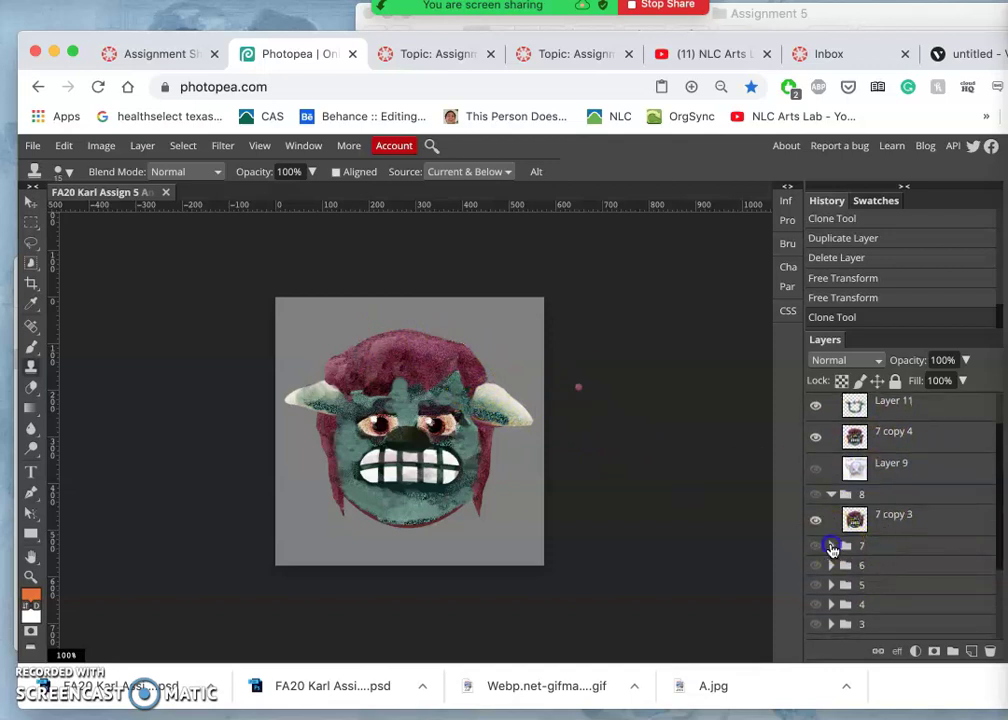
left_click(831, 549)
scroll(855, 585, "down", 5)
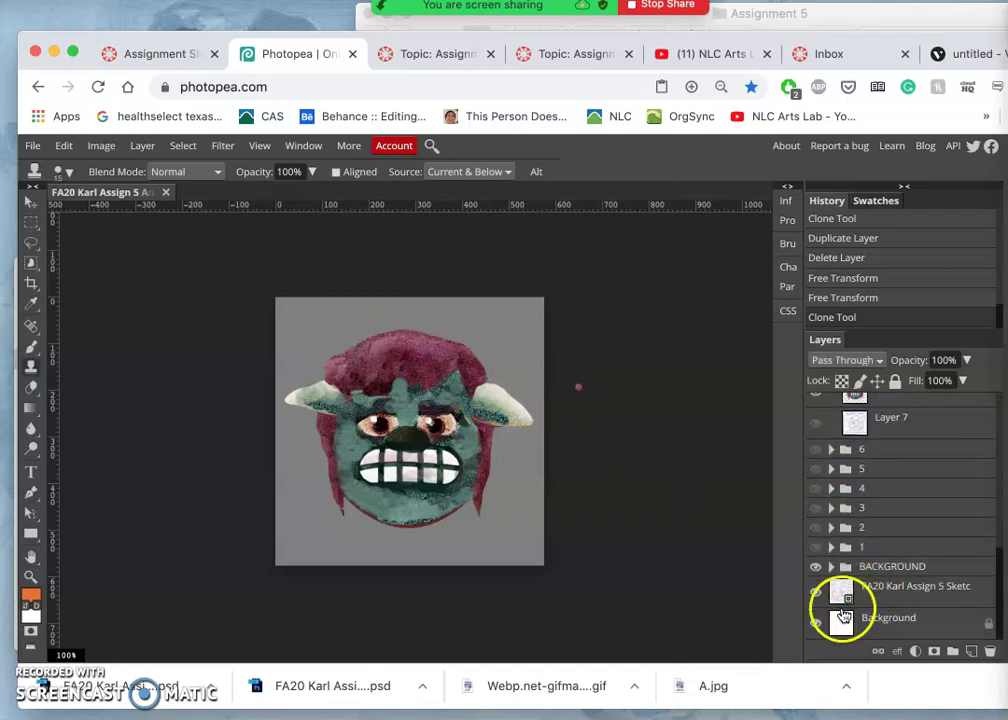
left_click(838, 596)
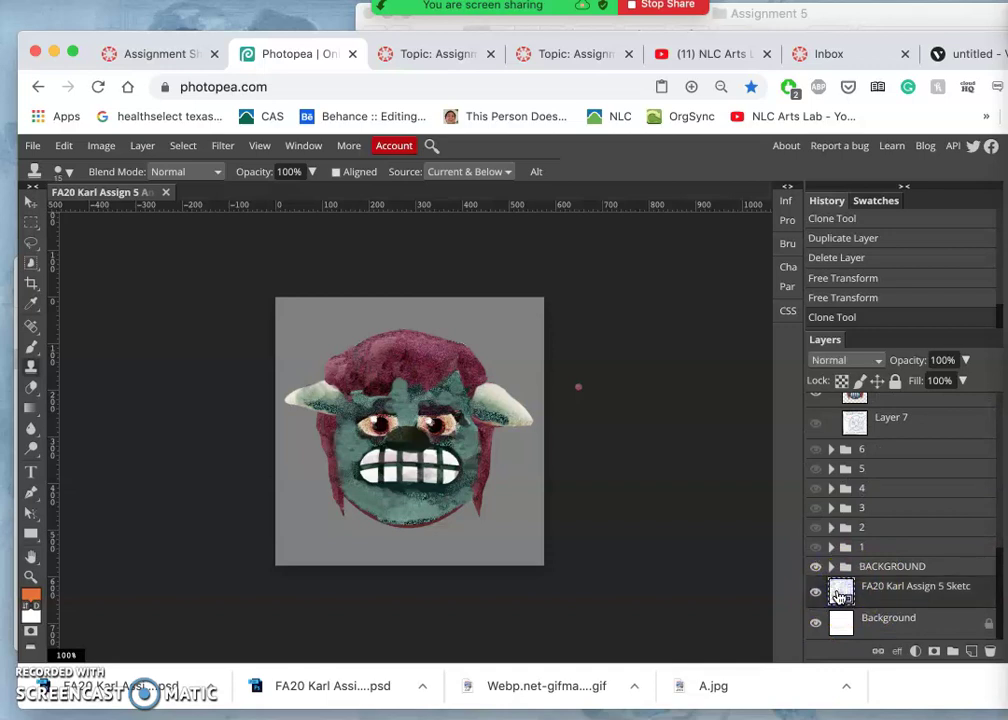
mouse_move(838, 596)
left_mouse_down()
mouse_move(882, 540)
mouse_move(857, 578)
mouse_move(862, 555)
mouse_move(872, 563)
mouse_move(855, 492)
left_mouse_up()
scroll(855, 492, "up", 3)
left_click(844, 460)
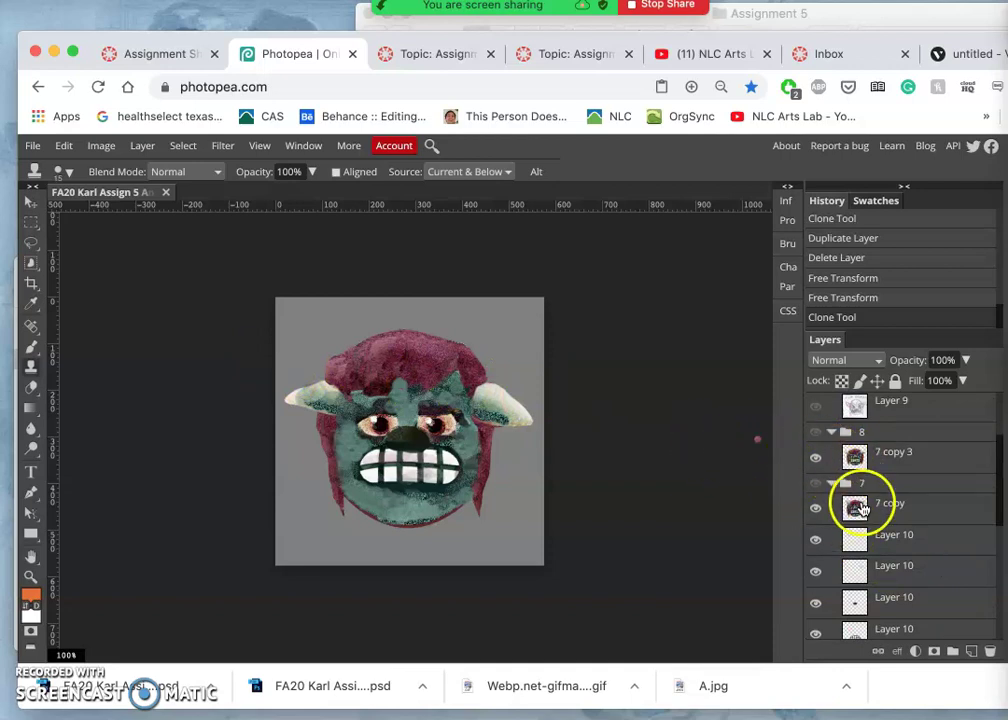
scroll(837, 457, "up", 3)
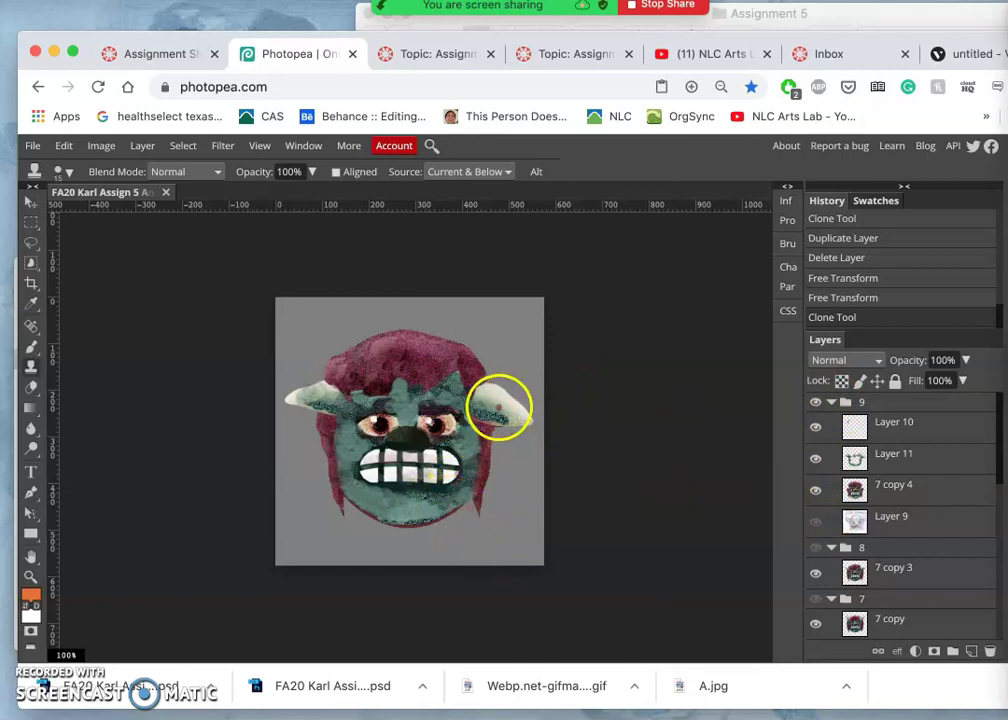
On Layer 10, clone red hair texture along the hair lock beneath the right-hand ear to add ragged strands
left_click(378, 385)
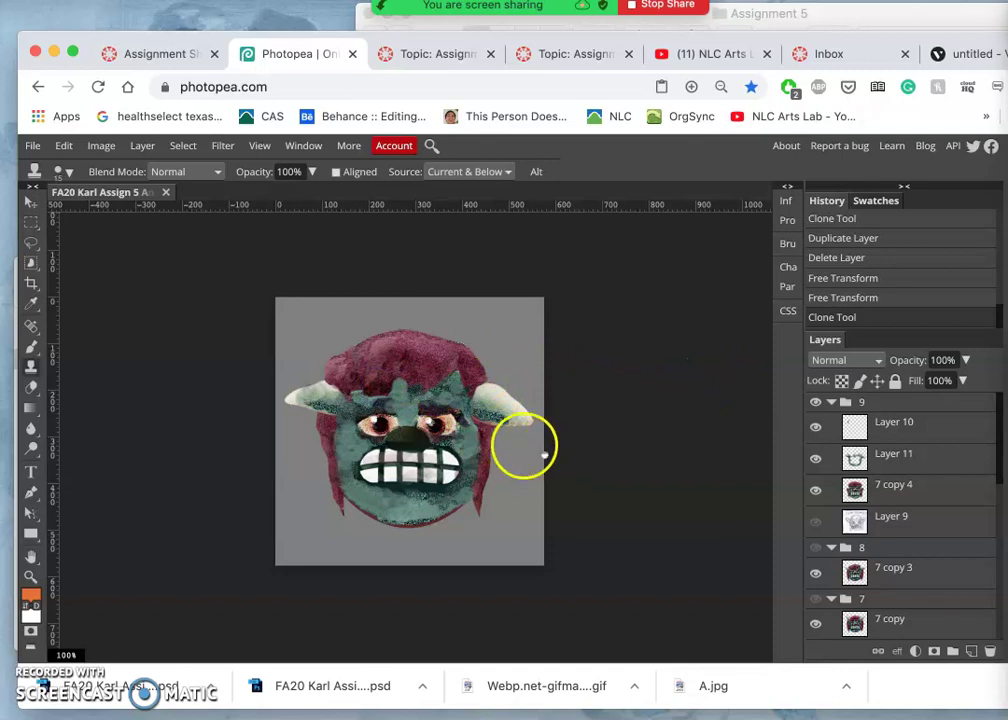
left_click(486, 438)
left_click(887, 449)
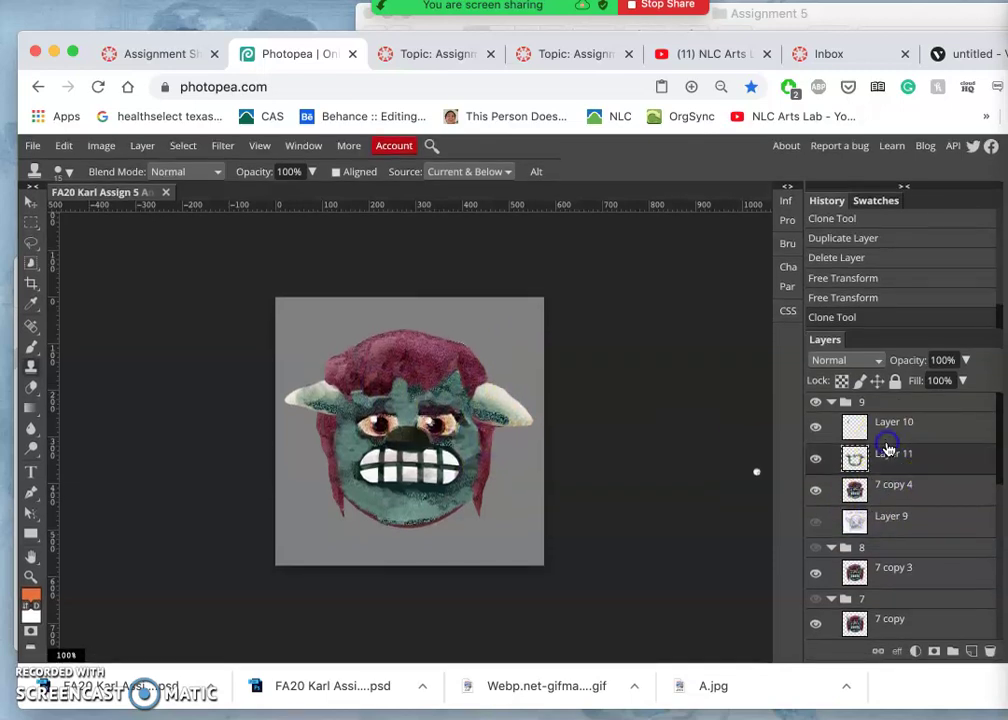
left_click(885, 428)
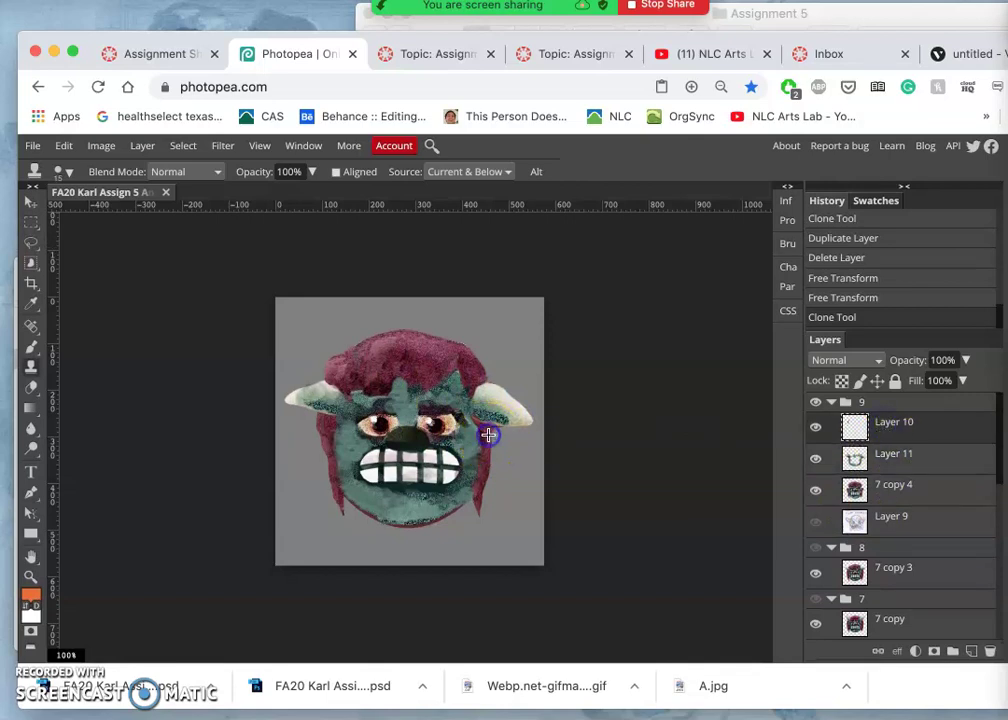
left_click(506, 529)
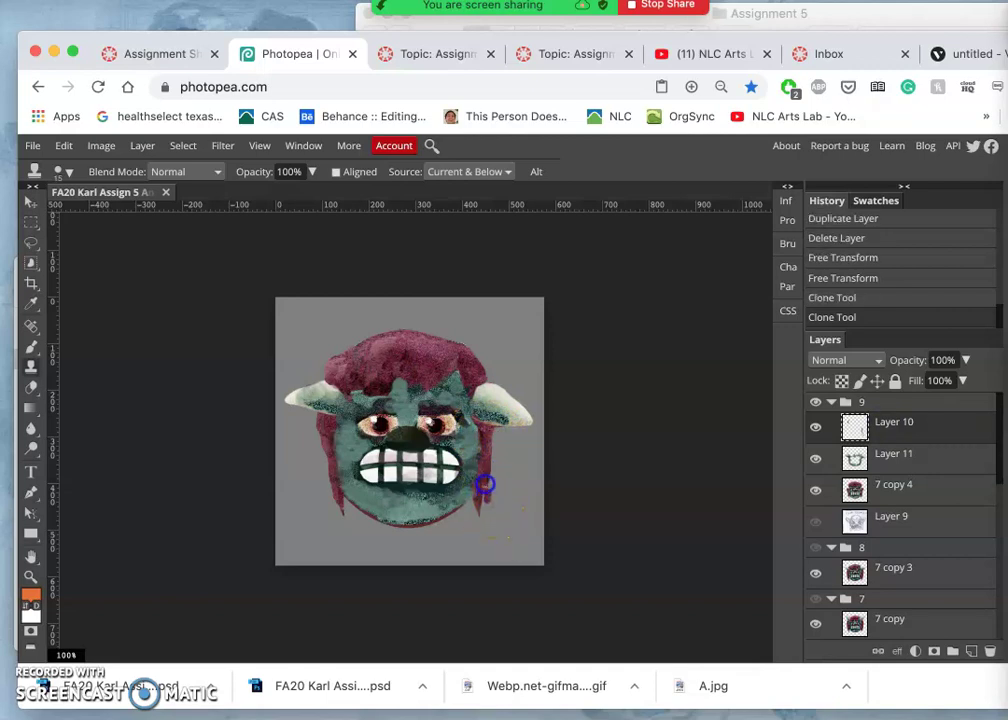
left_click(485, 481)
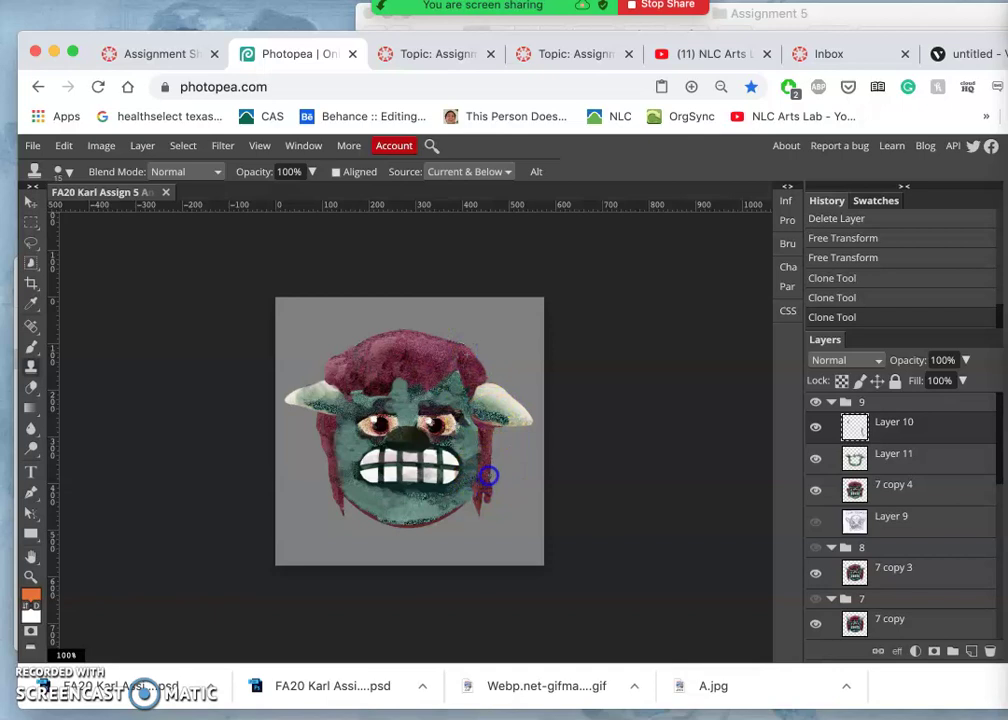
left_click(489, 476)
left_click_drag(495, 446, 490, 460)
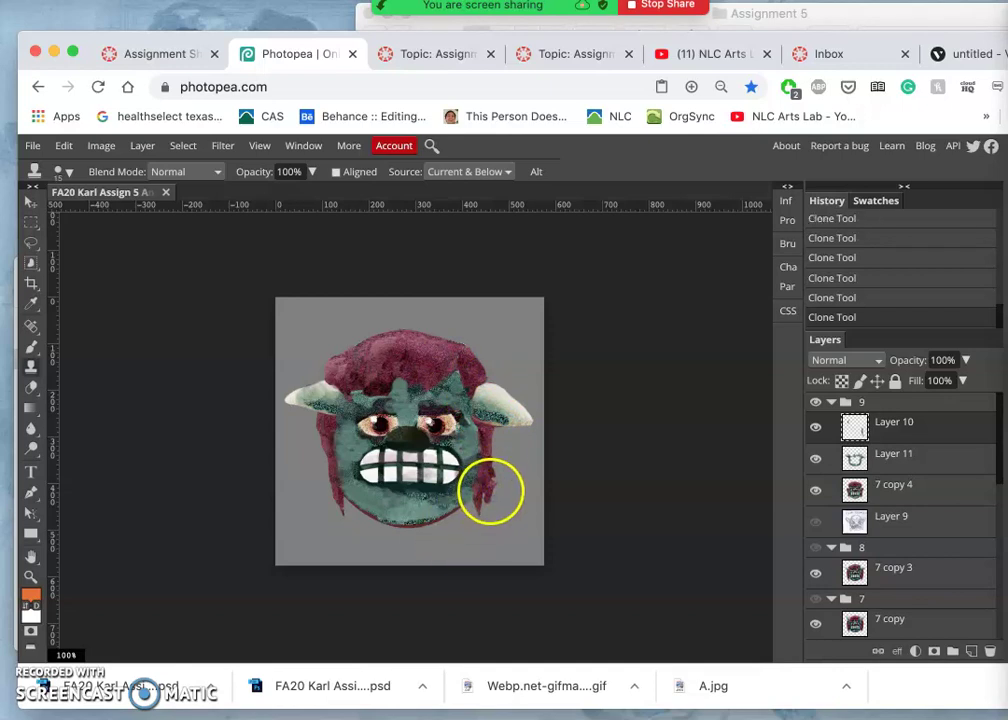
left_click_drag(486, 468, 490, 481)
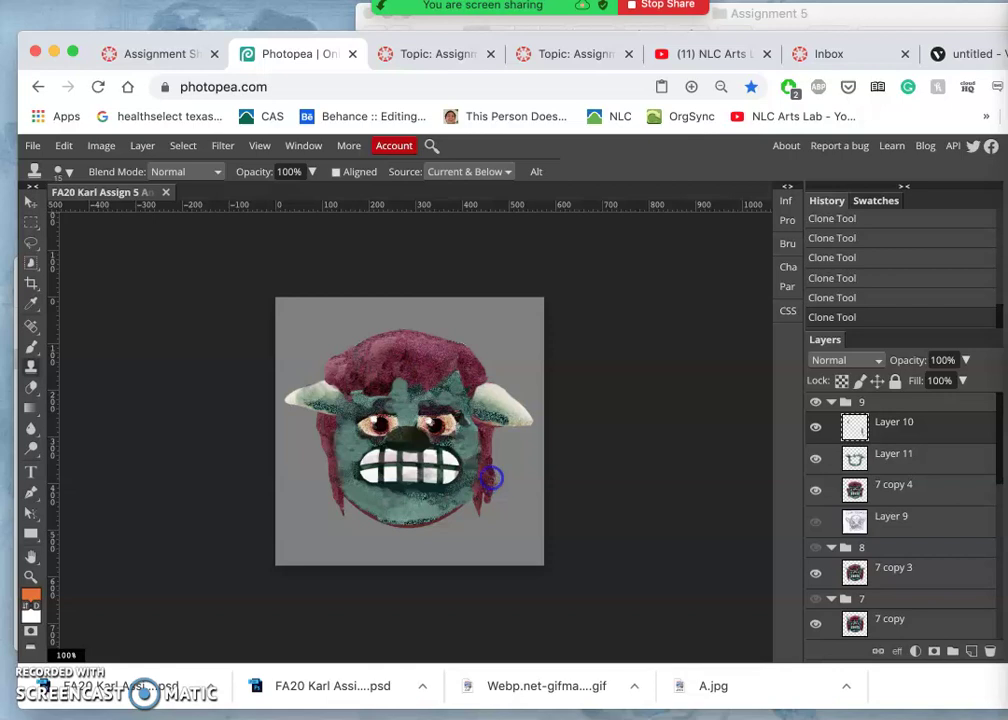
Set the foreground colour to the face's grey-green, hex 63837a, sampled from the chin
left_click(31, 597)
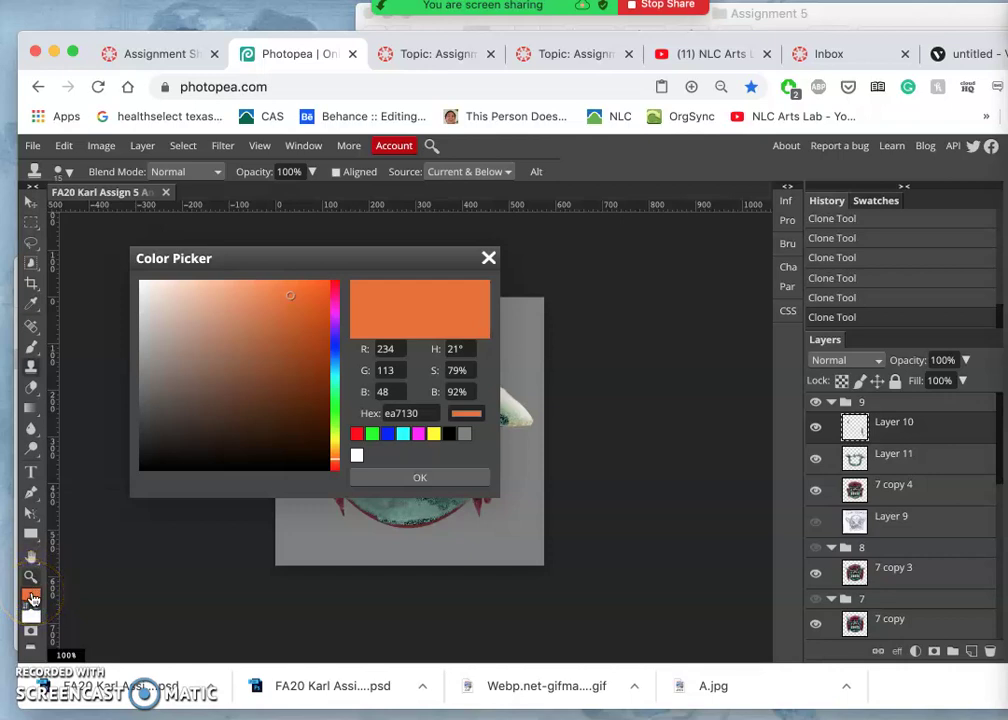
left_click(418, 478)
left_click(406, 510)
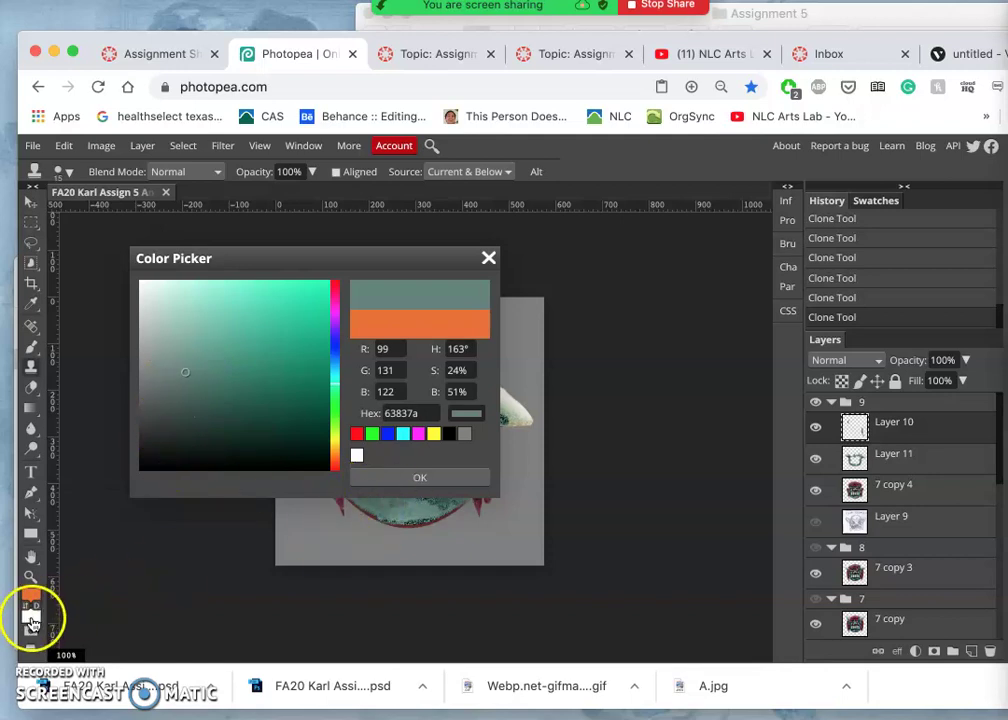
left_click(410, 478)
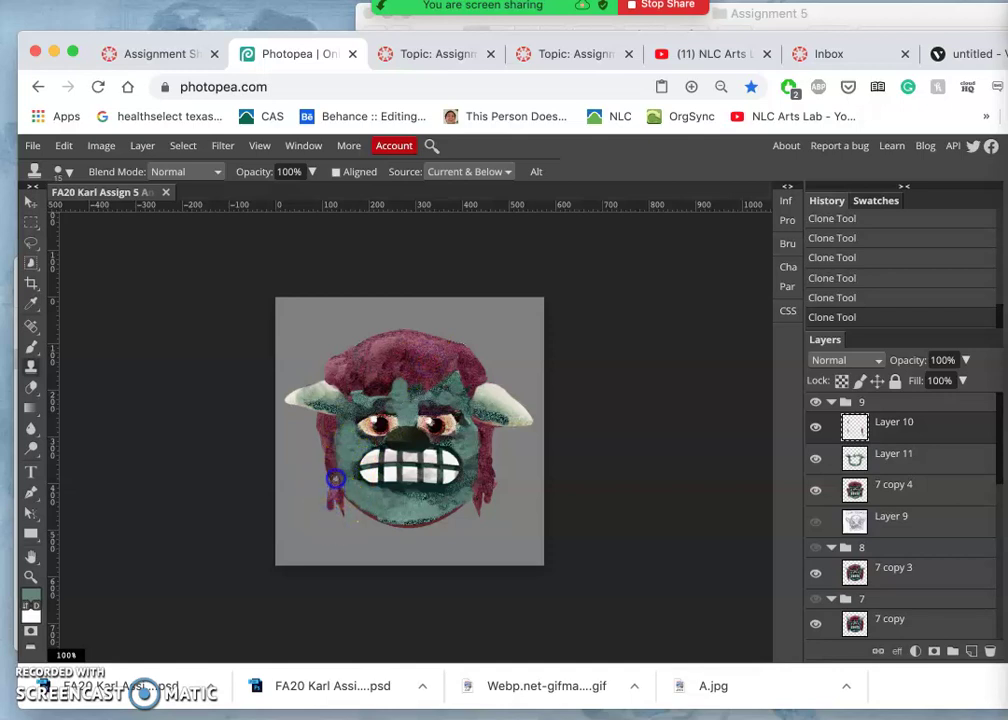
Undo the last clone stroke, reclone red hair along the left-hand hair lock and compare the face with Layer 10 hidden and shown
left_click(471, 365, "alt")
key("ctrl+z")
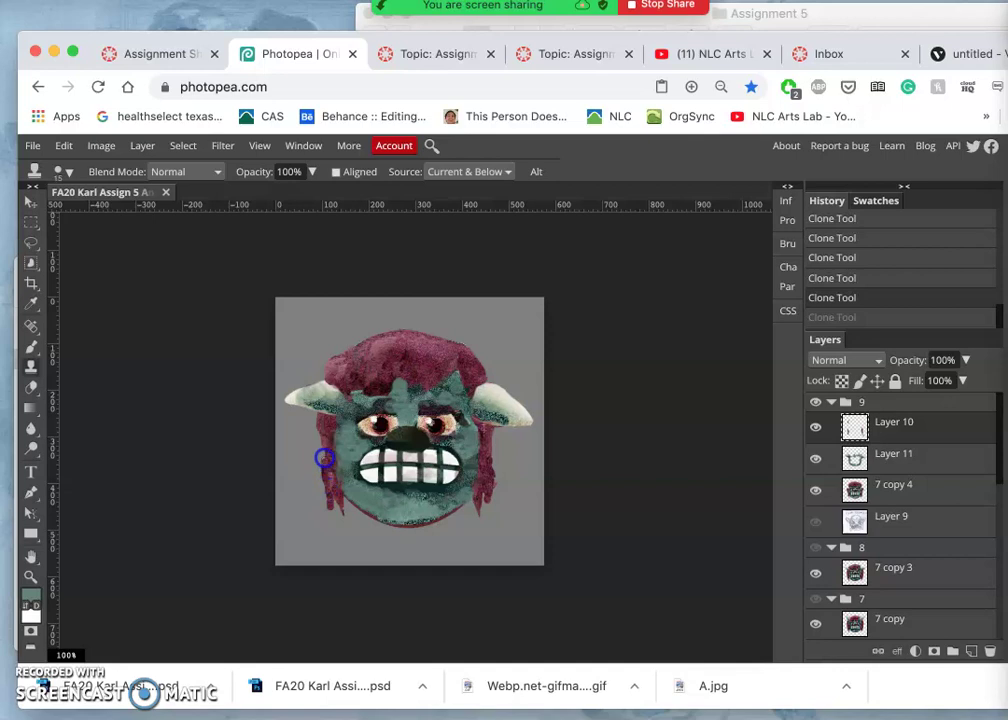
left_click(324, 447)
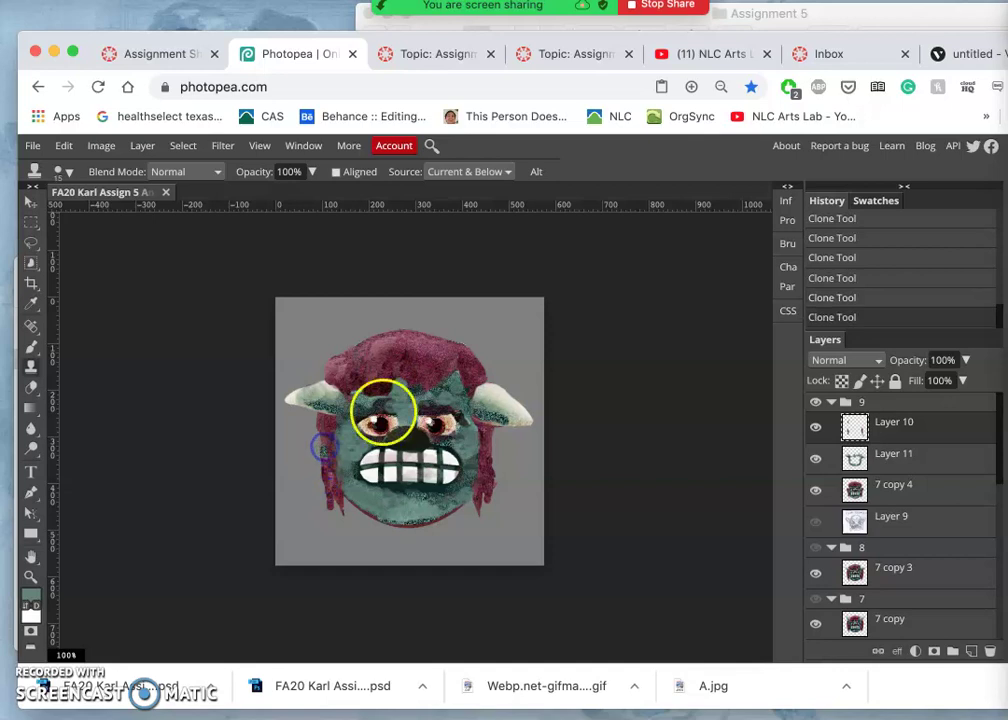
left_click(434, 365, "alt")
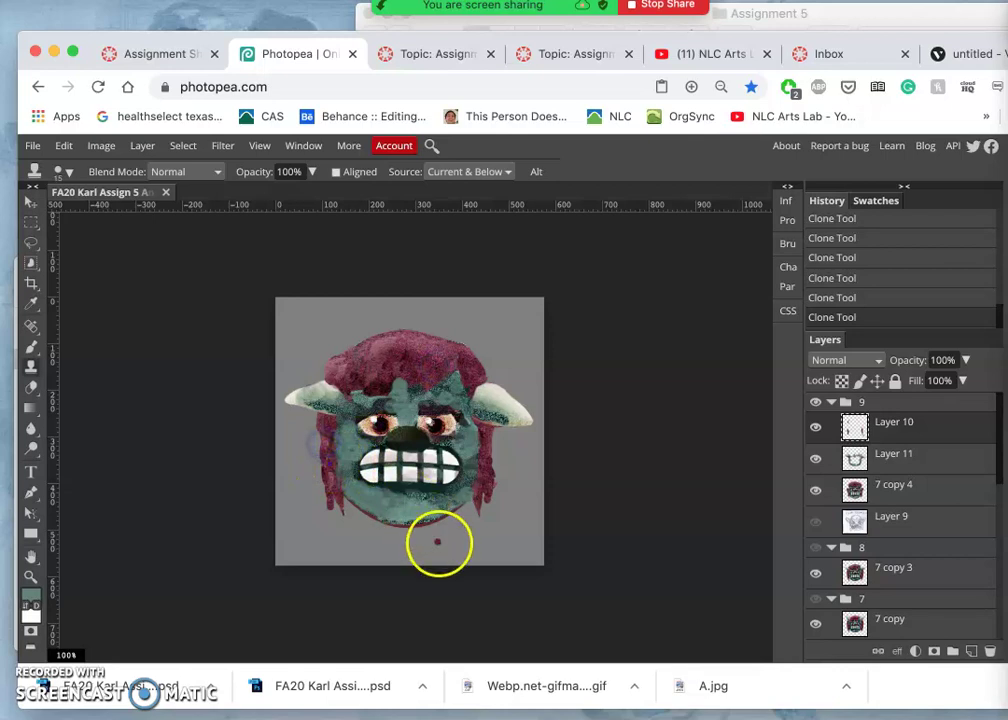
left_click(818, 430)
left_click(818, 430)
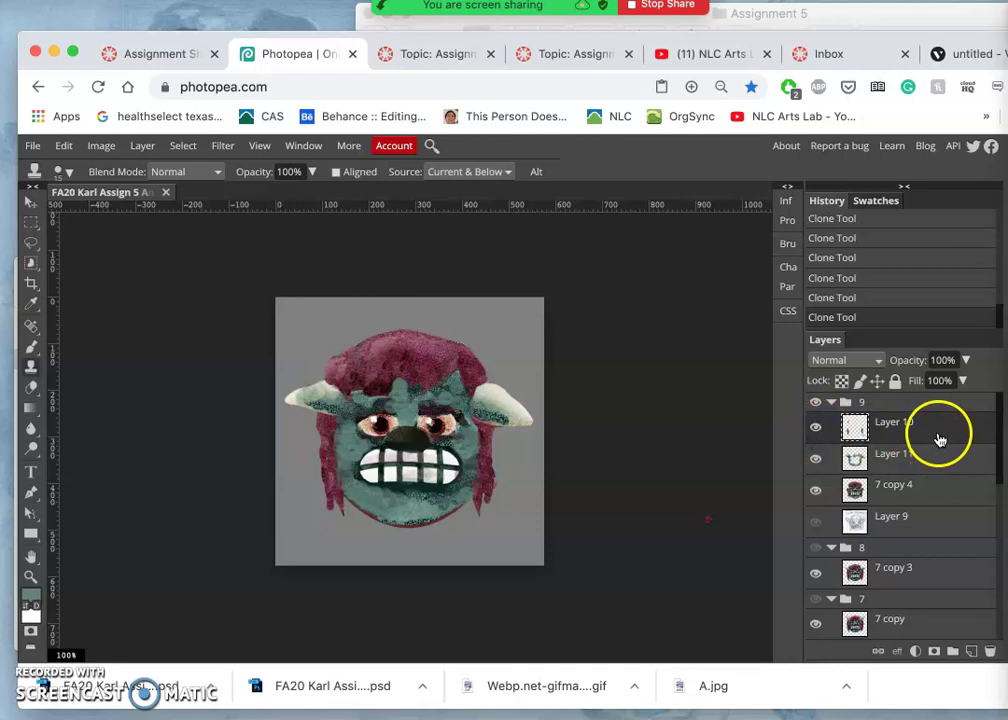
Apply an Inner Glow with a size of 71 px to Layer 10 so the cloned strokes stand out
double_click(938, 434)
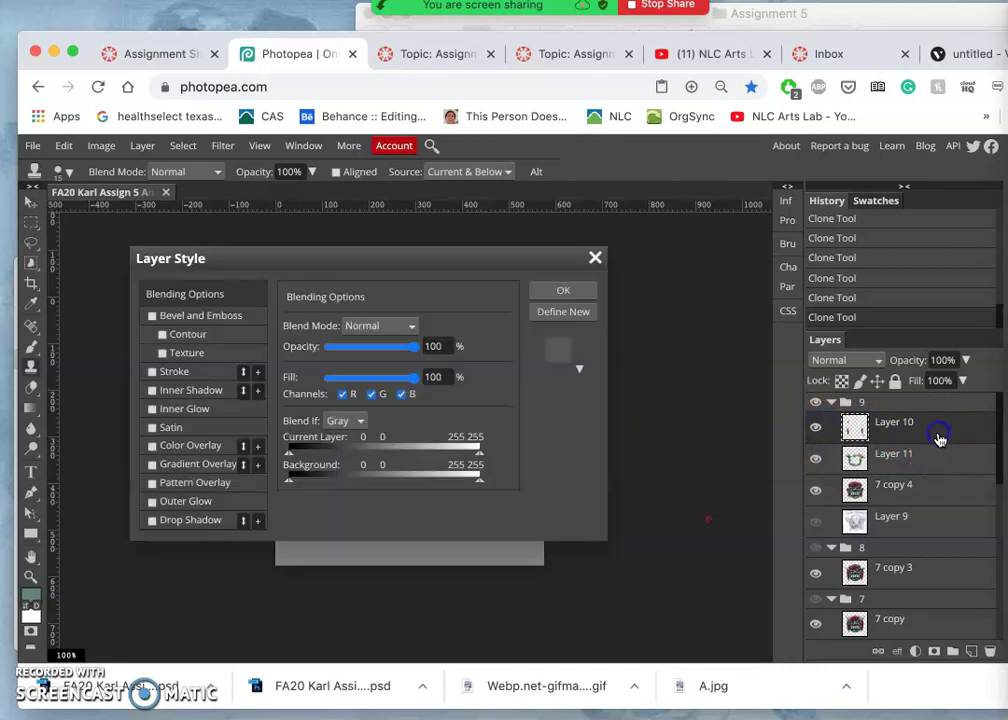
left_click(152, 409)
left_click(192, 409)
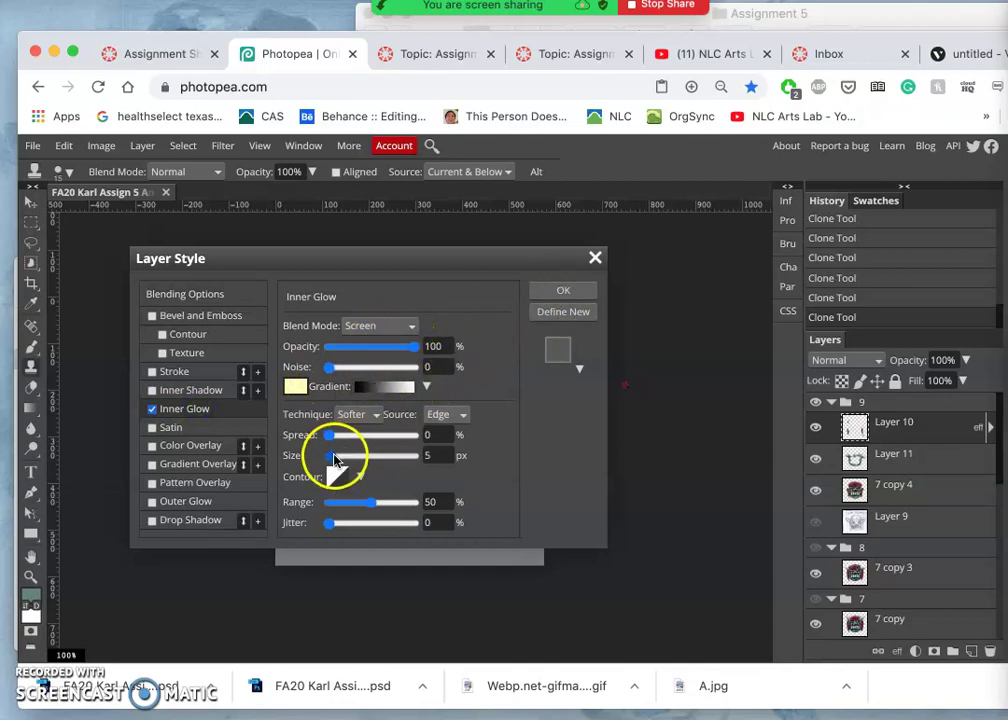
left_click_drag(357, 457, 363, 456)
left_click_drag(376, 256, 762, 317)
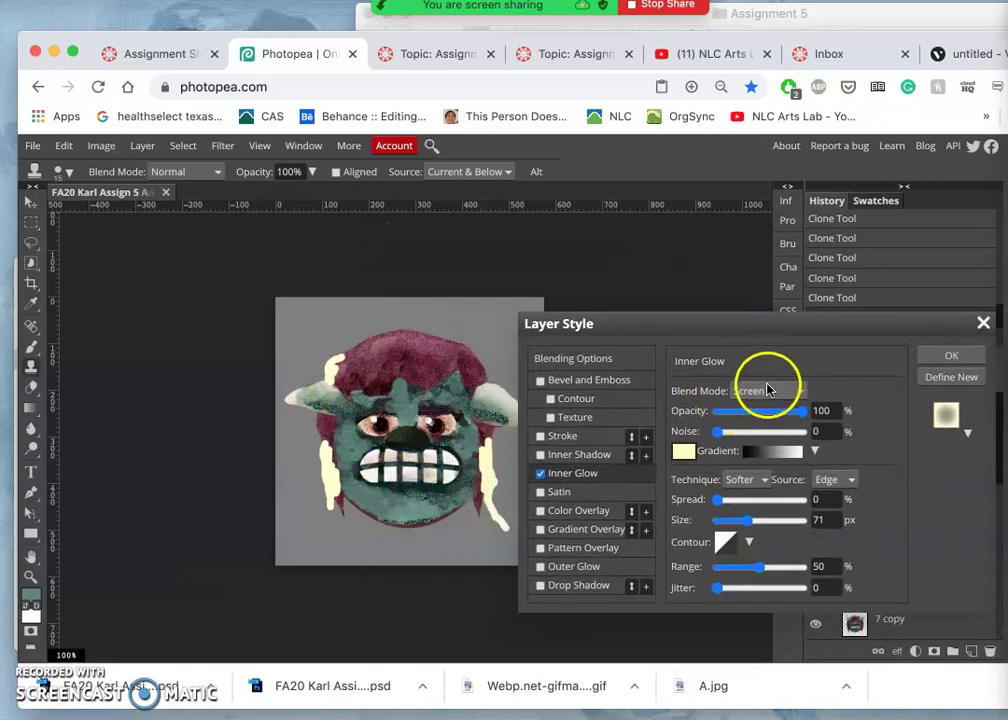
left_click(945, 354)
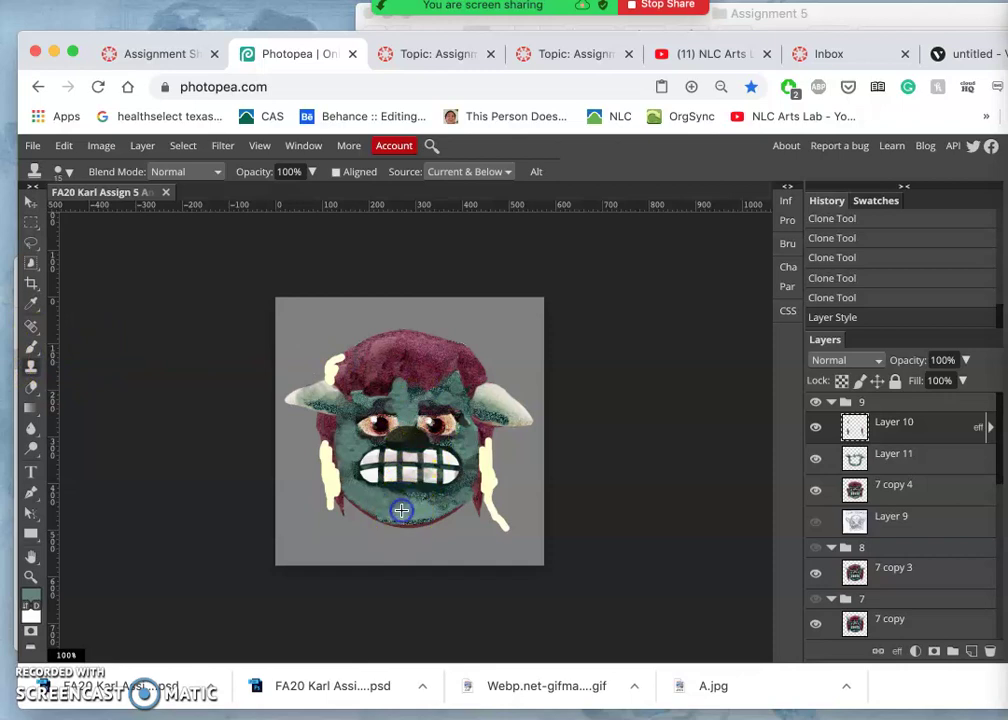
Sample a beige foreground colour beside the eye with the Brush, and clone green chin texture up into the middle of the hairline
left_click(31, 347)
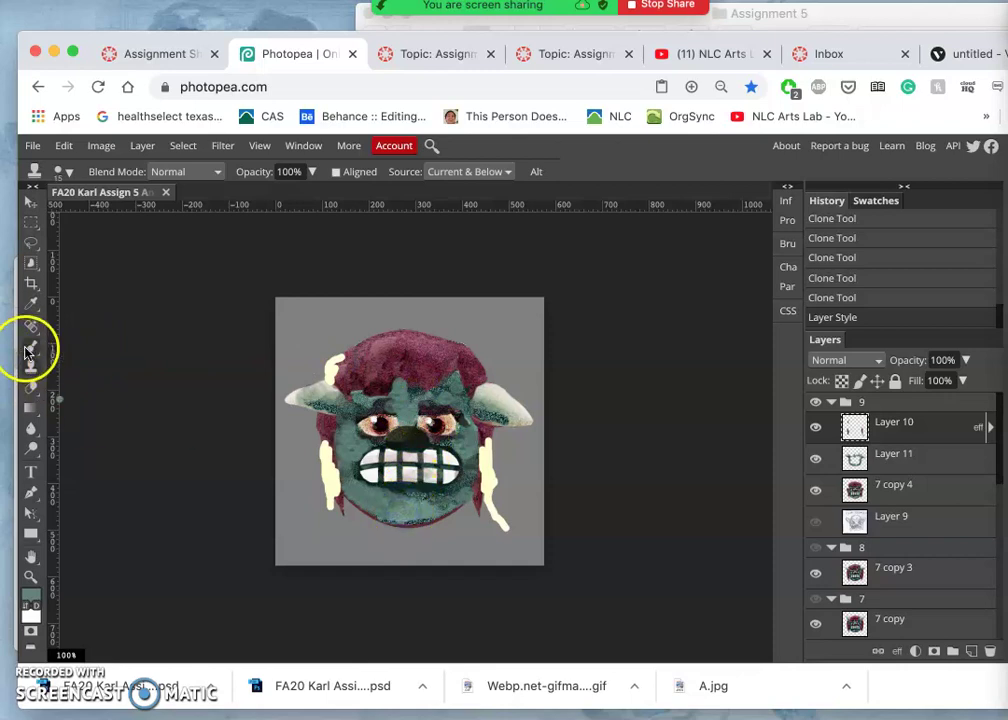
left_click(418, 511)
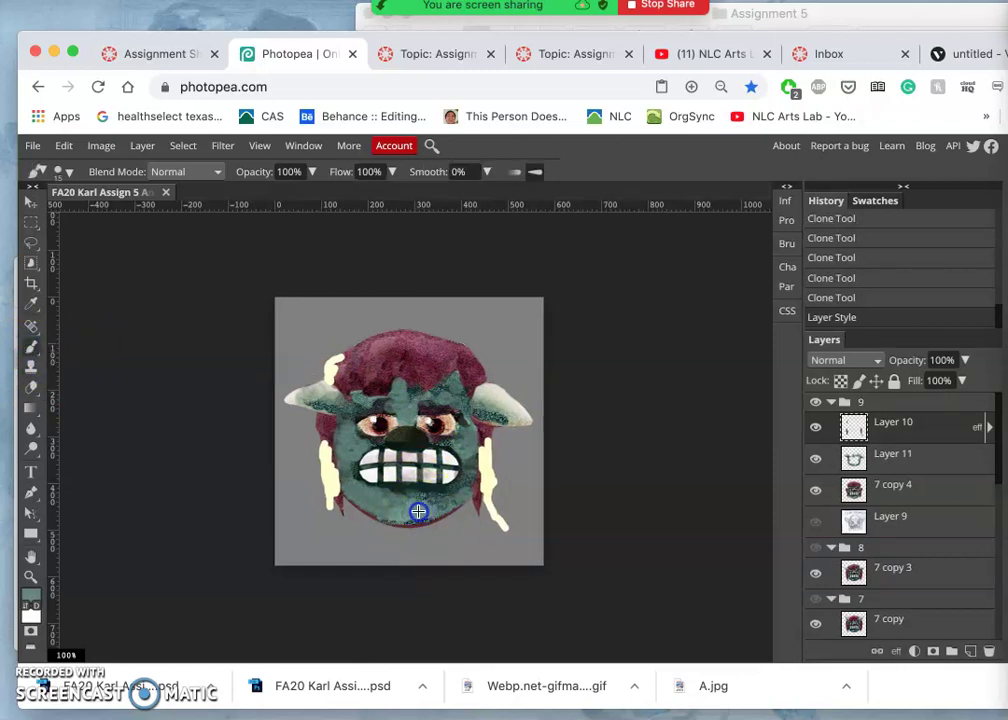
left_click(393, 421, "alt")
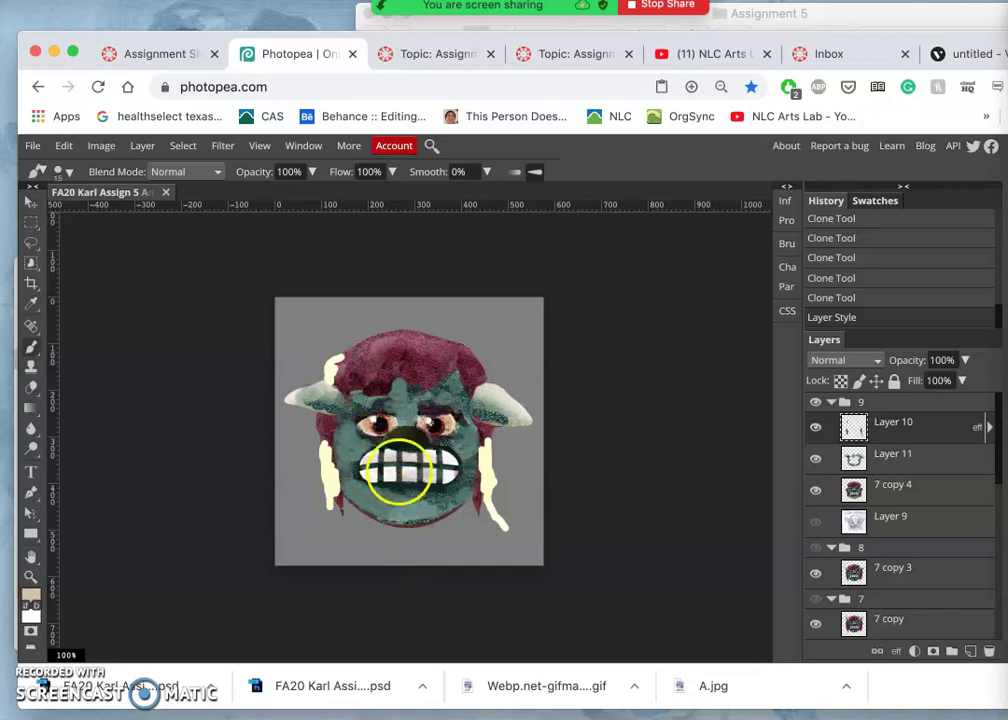
left_click(30, 366)
left_click(414, 511, "alt")
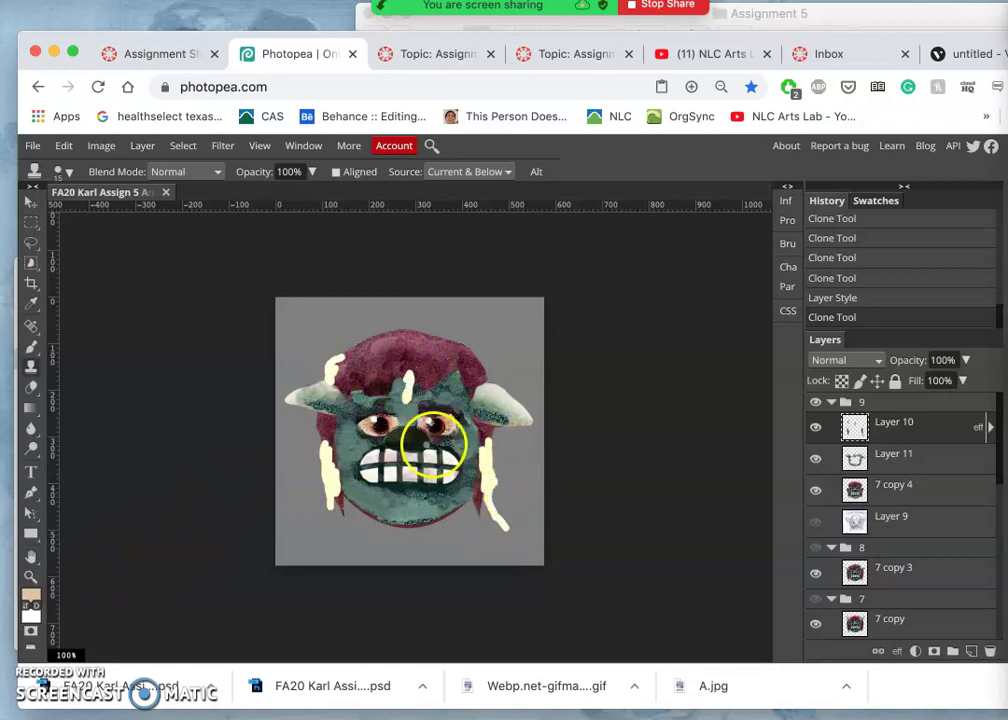
Expand Layer 10's effects and toggle them to compare the cloned areas, leaving the Inner Glow hidden
left_click(987, 428)
left_click(862, 456)
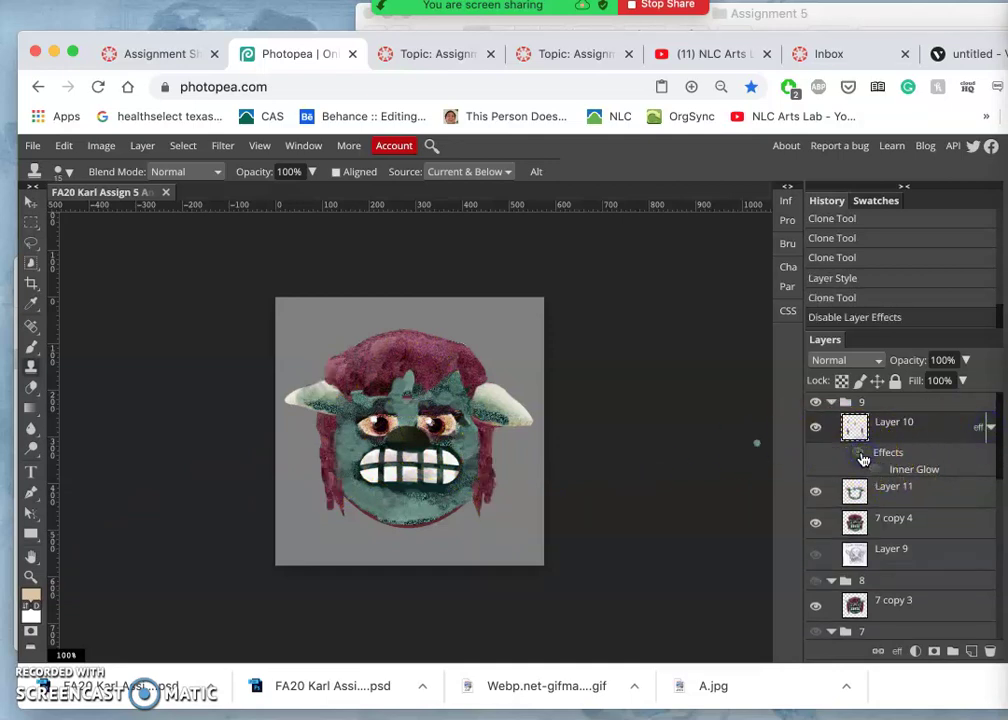
left_click(862, 456)
left_click(862, 456)
left_click(862, 456)
left_click(862, 456)
left_click(862, 456)
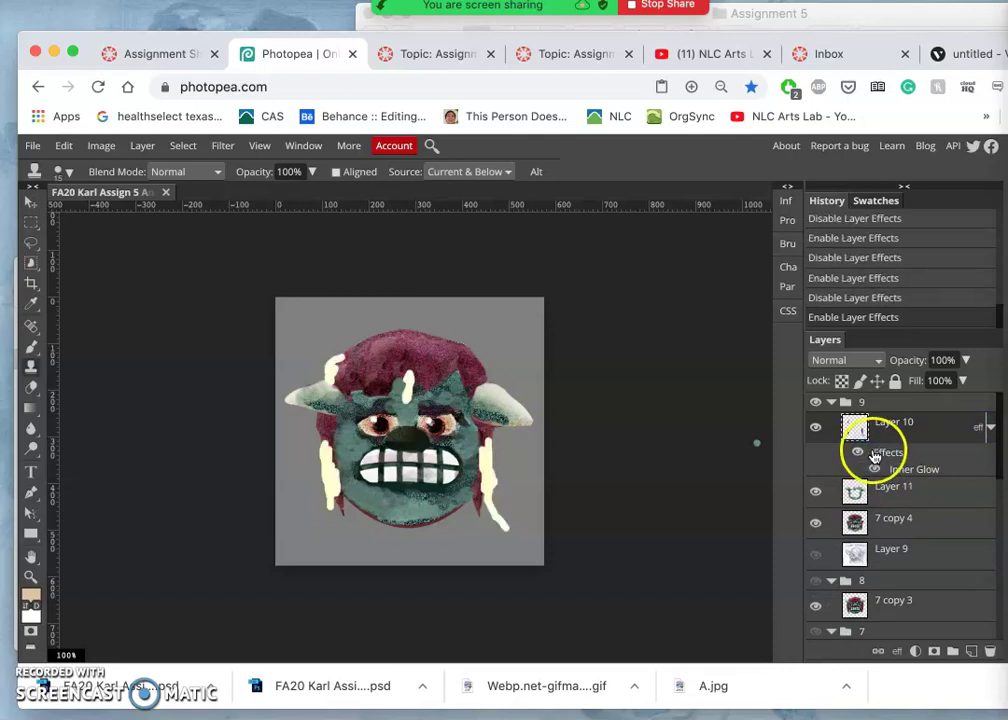
left_click(887, 455)
left_click(862, 456)
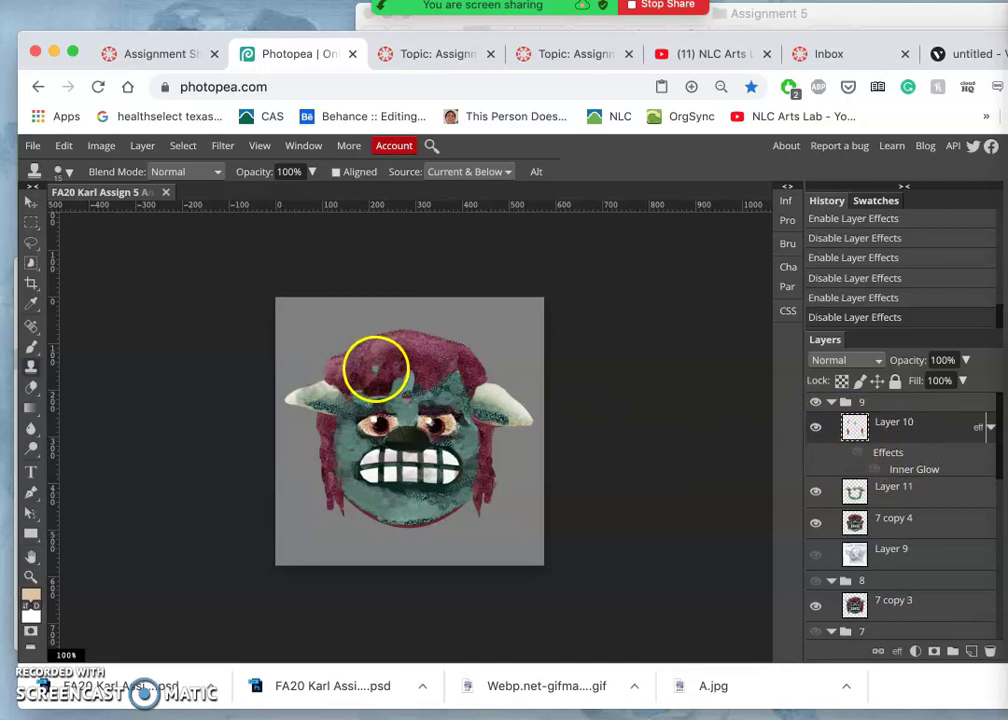
Clone red hair texture around the green peak in the middle of the forehead to reshape the hairline
left_click(391, 359, "alt")
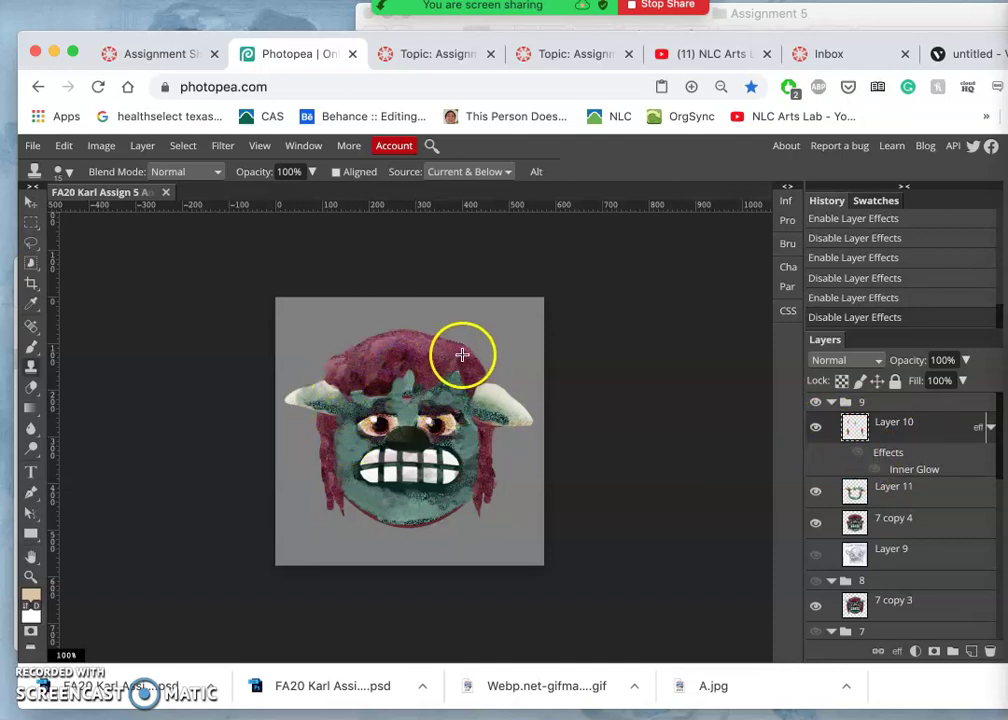
mouse_move(463, 354)
left_mouse_down()
mouse_move(393, 387)
mouse_move(399, 352)
left_mouse_up()
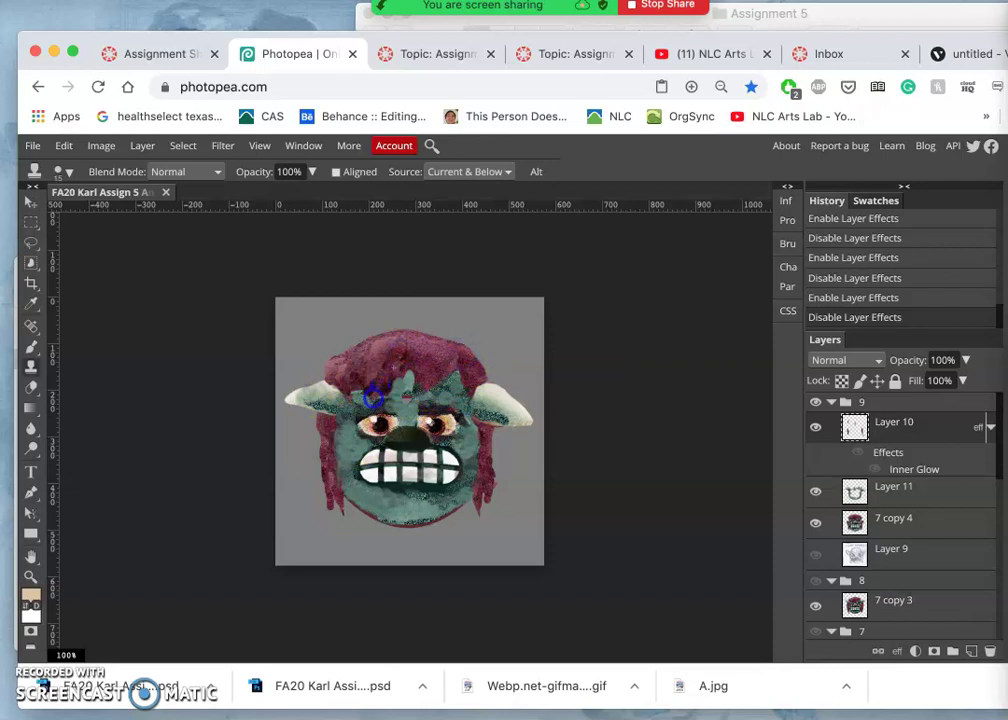
mouse_move(376, 388)
left_mouse_down()
mouse_move(466, 372)
mouse_move(485, 458)
mouse_move(395, 393)
mouse_move(386, 397)
mouse_move(417, 370)
mouse_move(434, 376)
mouse_move(434, 393)
mouse_move(400, 389)
left_mouse_up()
left_click(486, 460, "alt")
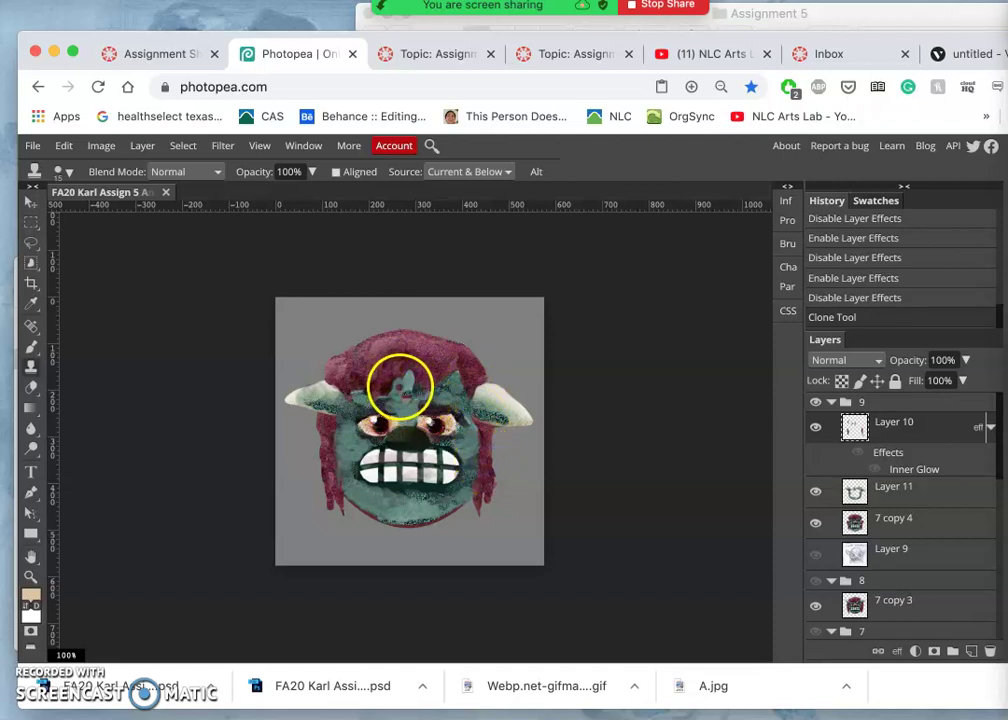
left_click(407, 362)
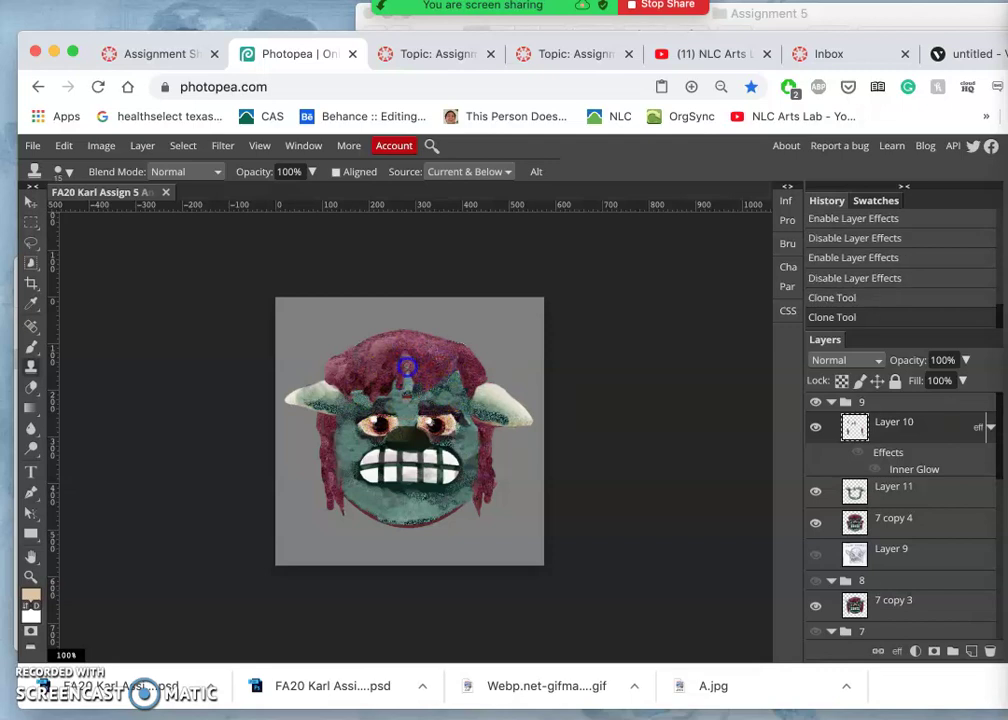
mouse_move(407, 368)
left_mouse_down()
mouse_move(427, 415)
mouse_move(439, 415)
mouse_move(354, 449)
mouse_move(330, 485)
left_mouse_up()
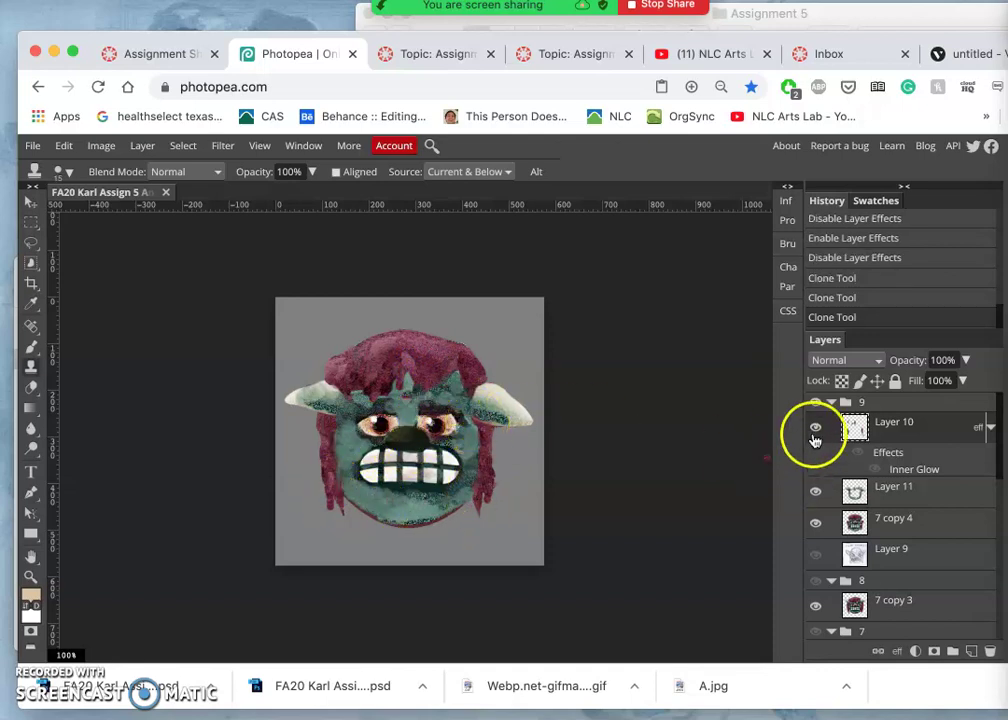
Toggle the visibility of groups 8 and 9 to compare the two frames, leaving both groups shown
left_click(817, 605)
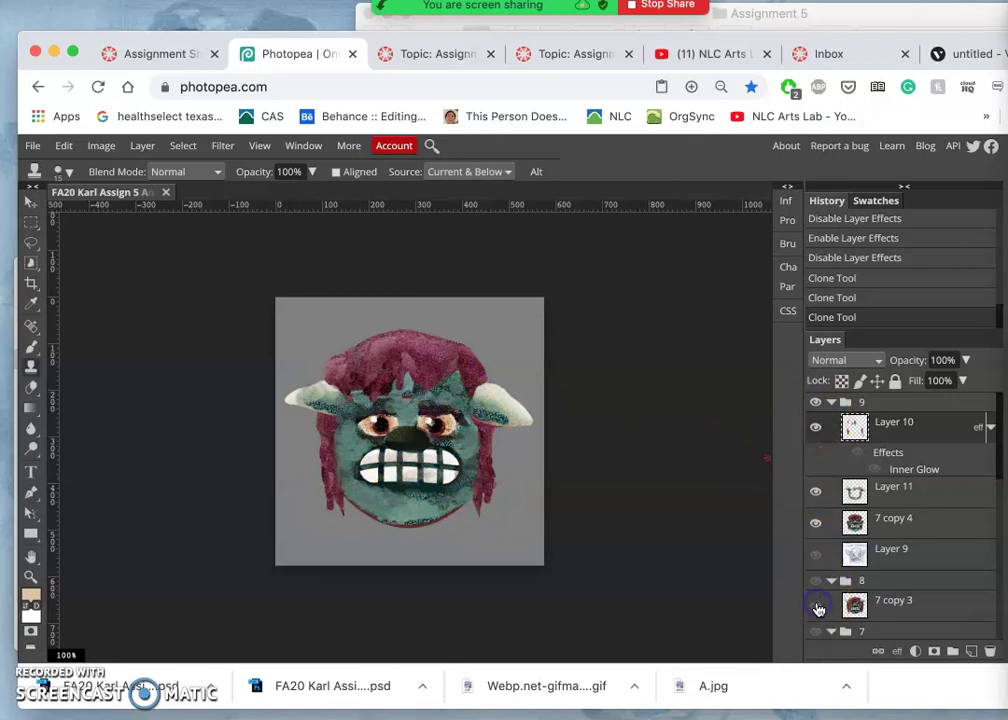
left_click(815, 402)
left_click(815, 402)
left_click(816, 581)
left_click(816, 582)
left_click(816, 582)
left_click(816, 404)
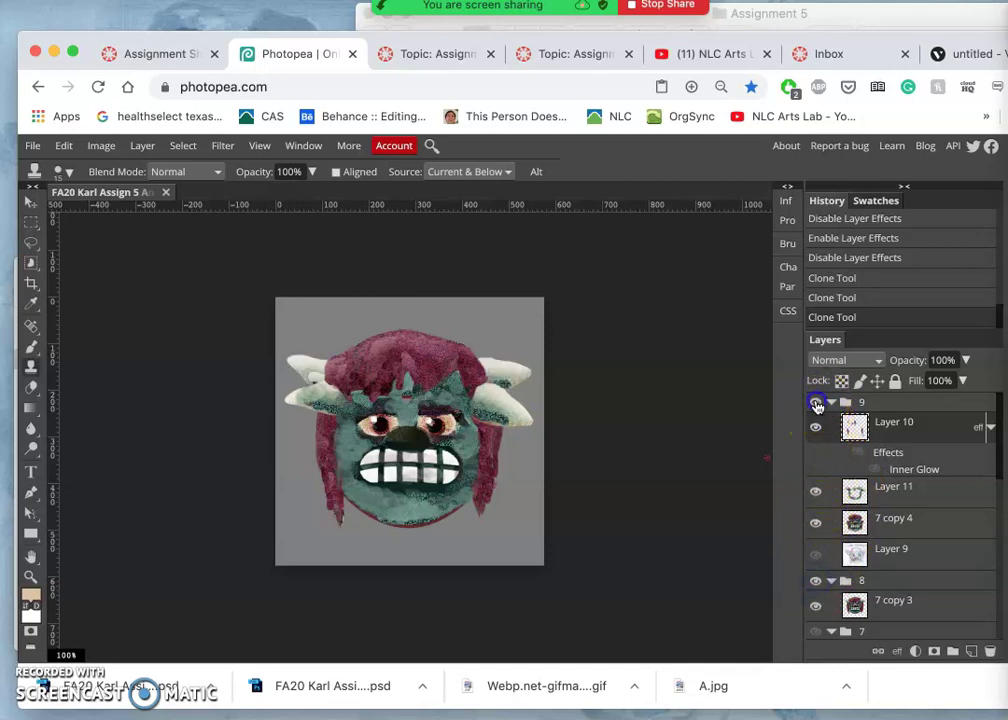
left_click(816, 404)
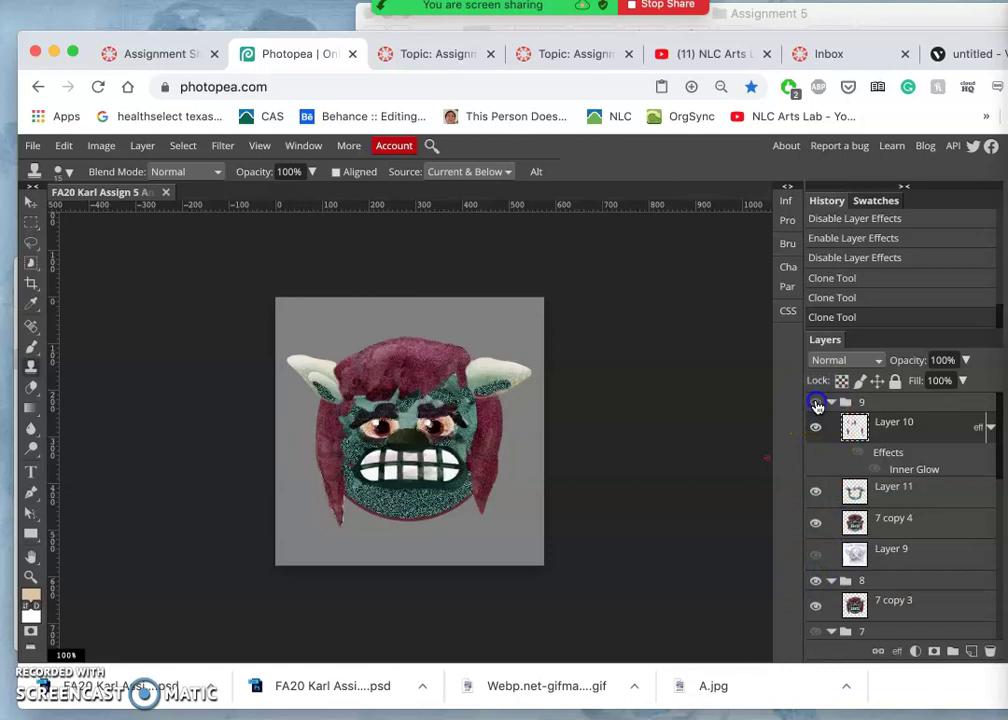
left_click(816, 406)
left_click(816, 406)
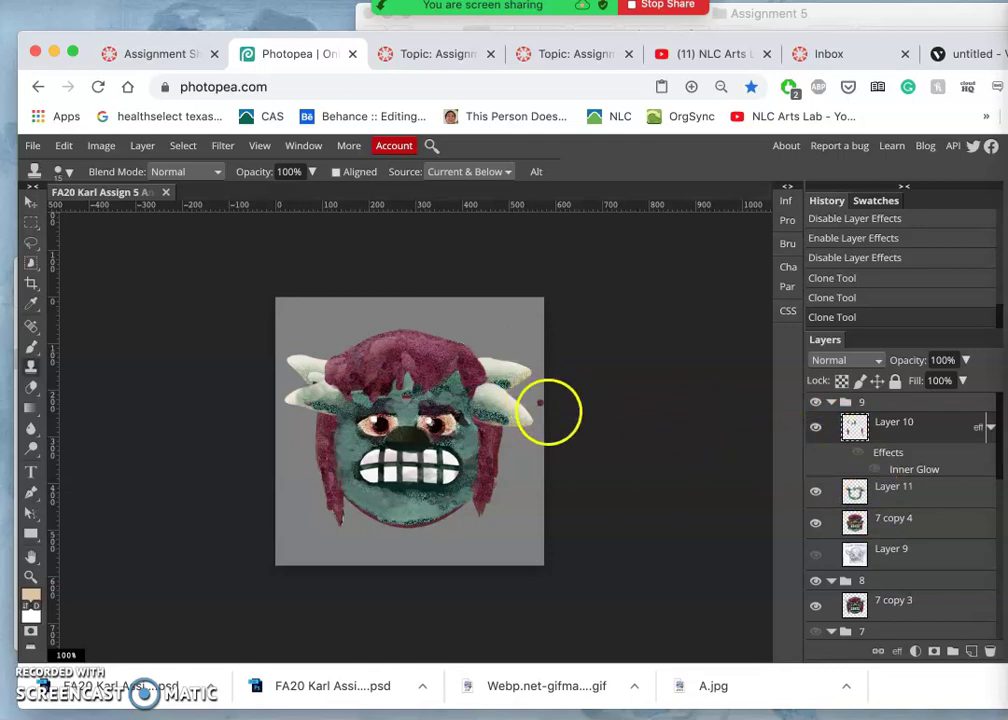
Duplicate Layer 10, Layer 11 and 7 copy 4 in group 9, and merge the duplicates into one layer
left_click(852, 519)
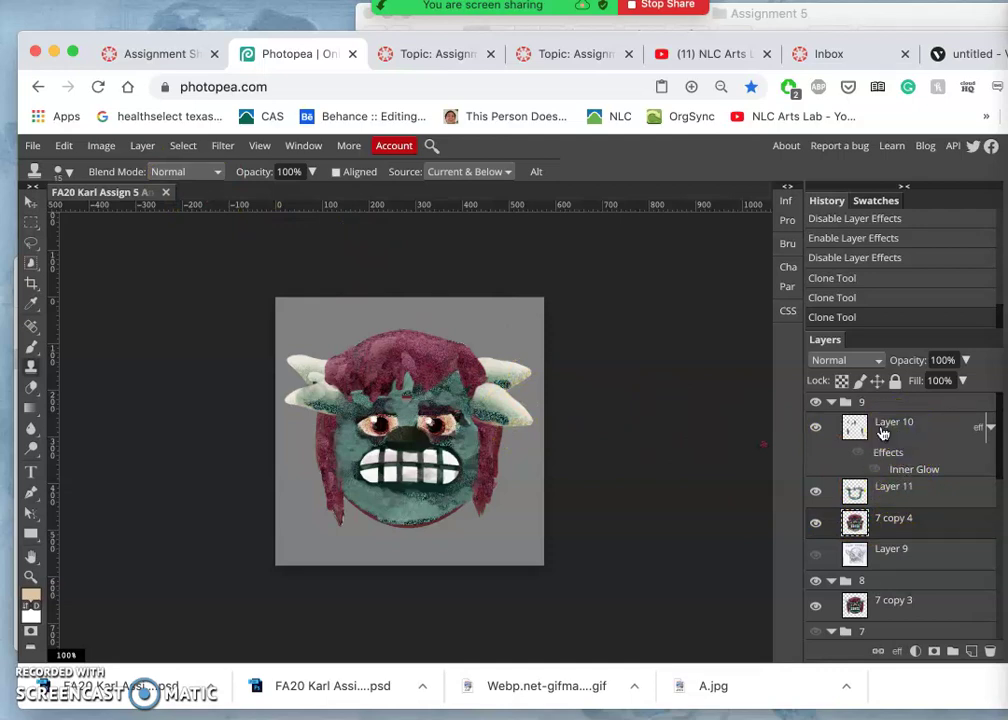
left_click_drag(853, 429, 850, 470)
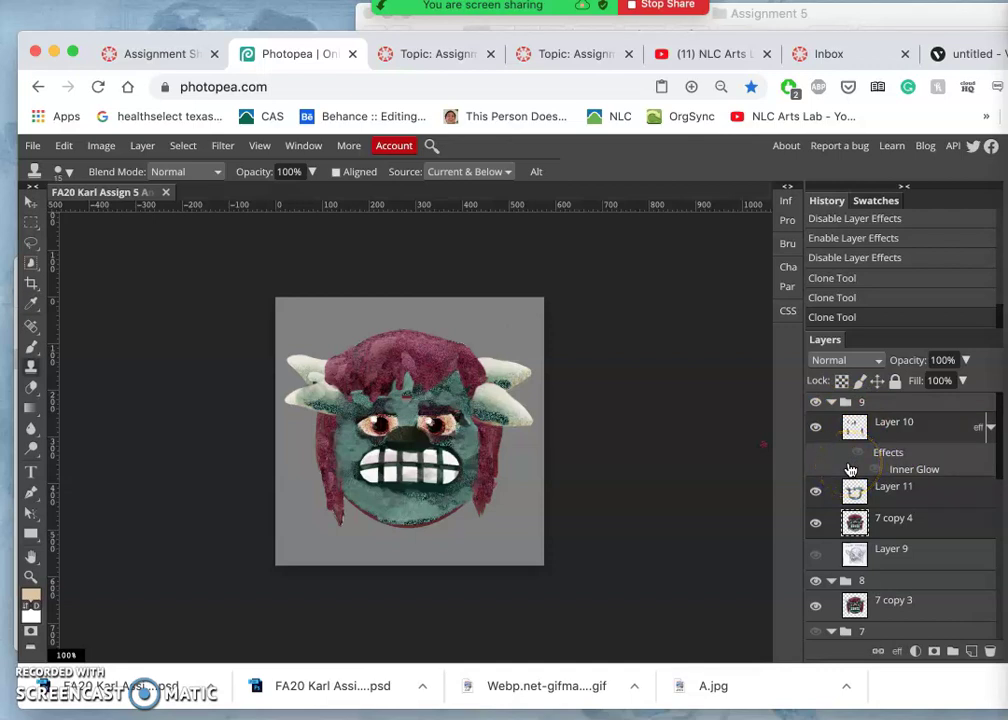
key("super+j")
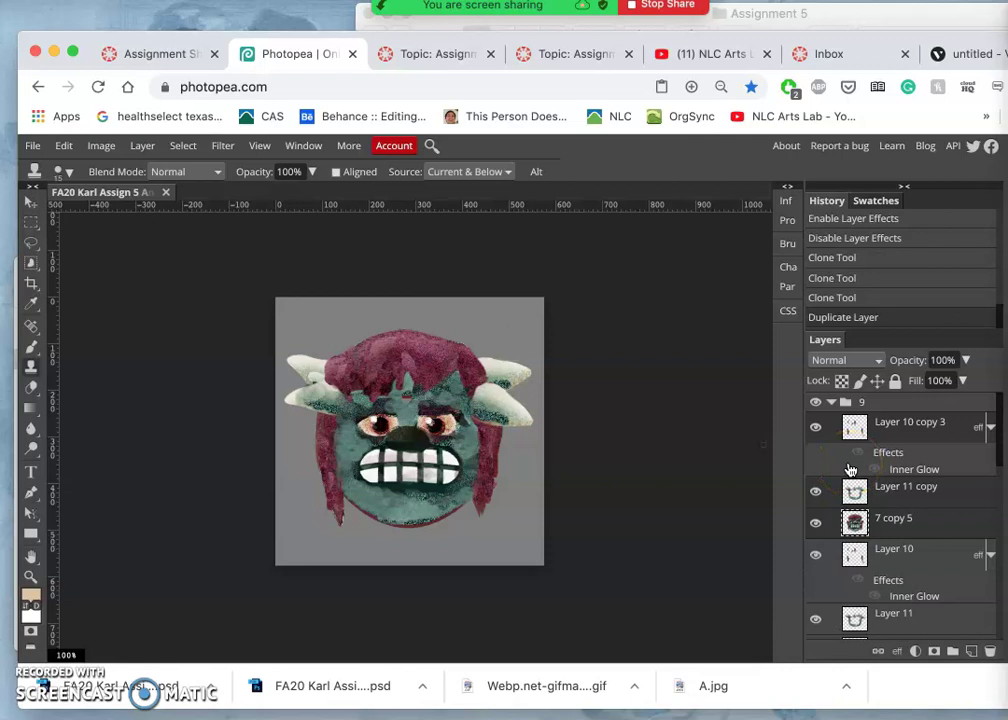
left_click_drag(858, 521, 885, 441)
left_click(142, 146)
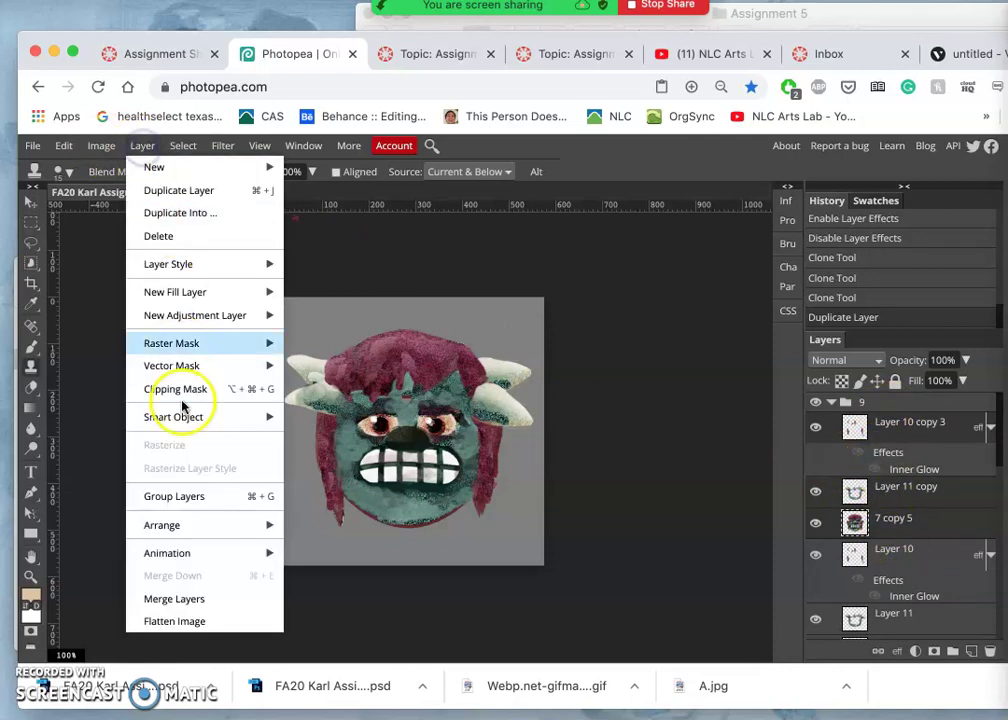
left_click(174, 598)
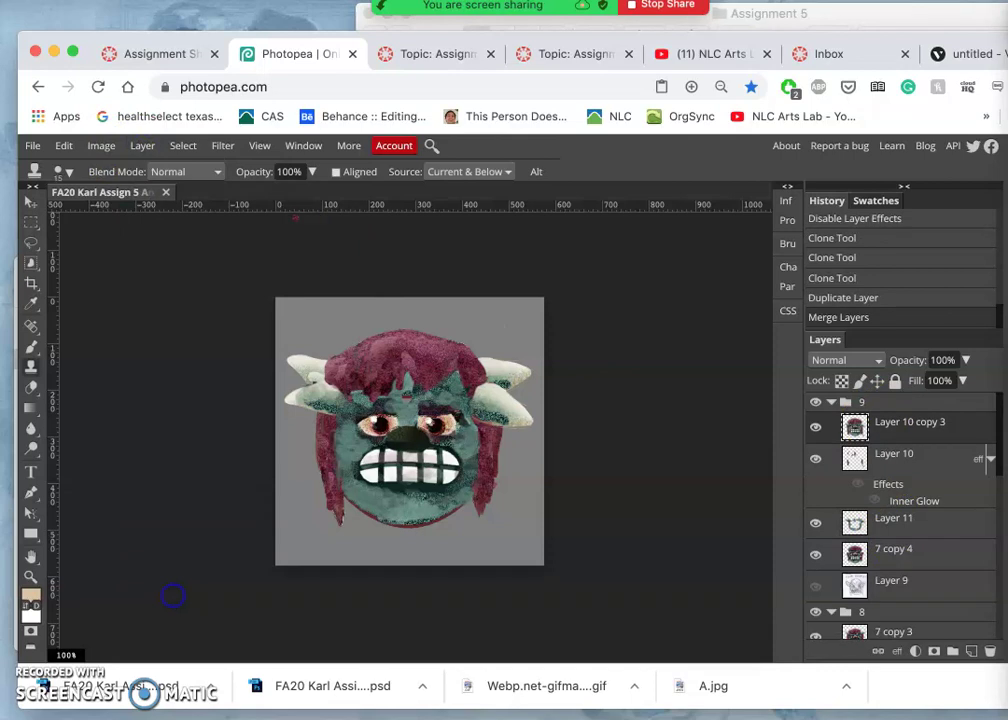
Hide the original Layer 10, Layer 11 and 7 copy 4, keeping only the merged head layer shown in group 9
left_click(818, 463)
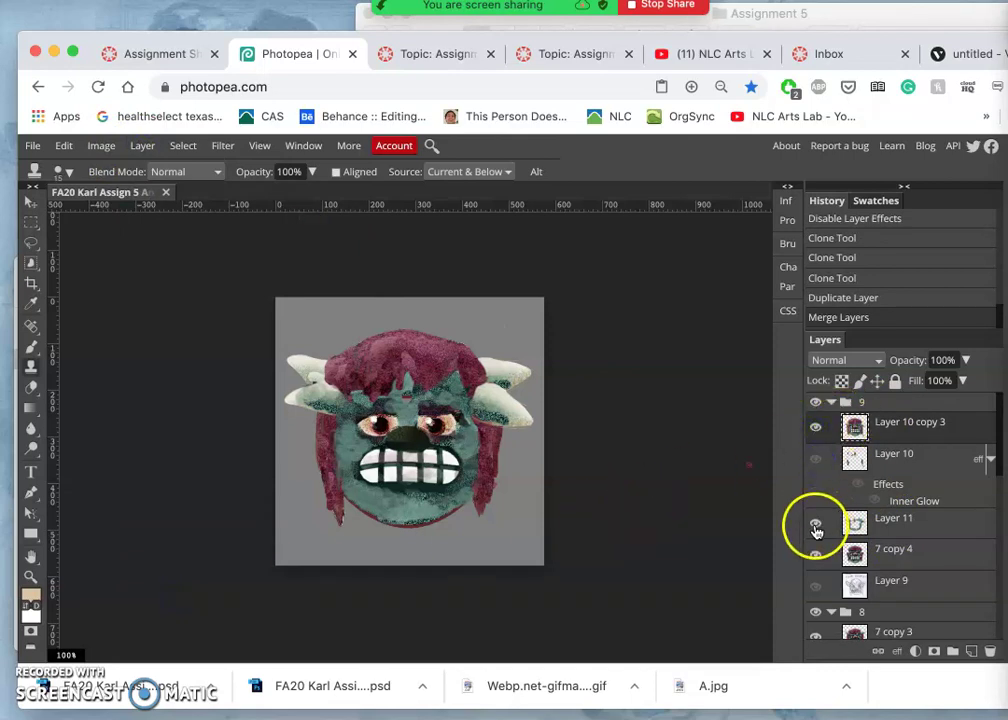
left_click(817, 428)
left_click(817, 428)
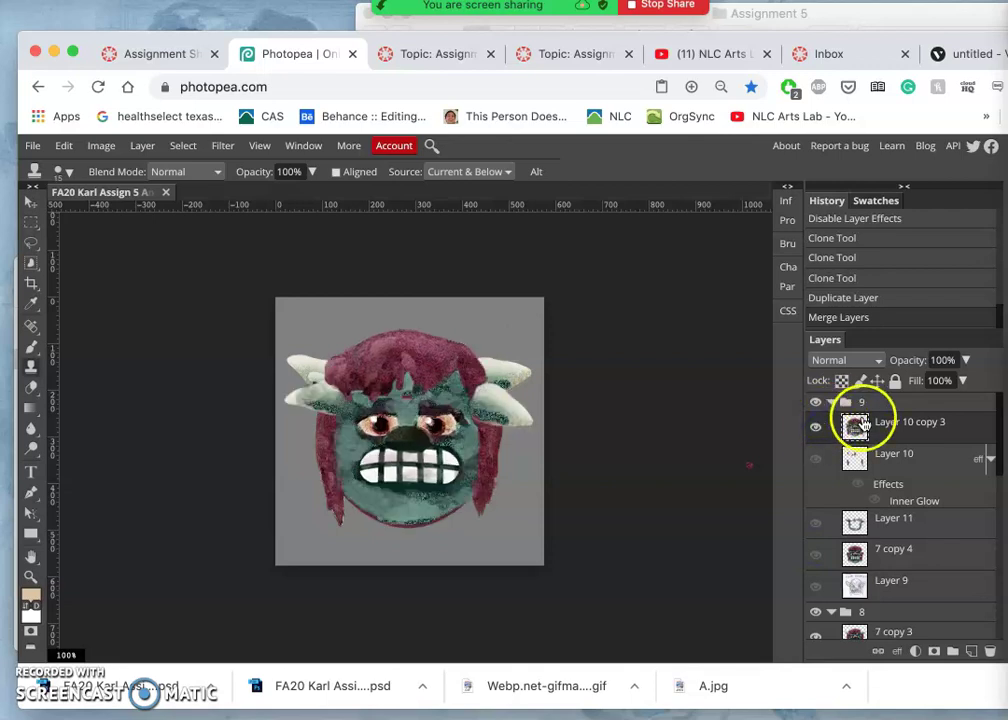
Clone green chin texture onto the forehead between and above the eyebrows on the merged layer
left_click(373, 509, "alt")
mouse_move(412, 397)
left_mouse_down()
mouse_move(408, 425)
mouse_move(409, 409)
mouse_move(444, 395)
left_mouse_up()
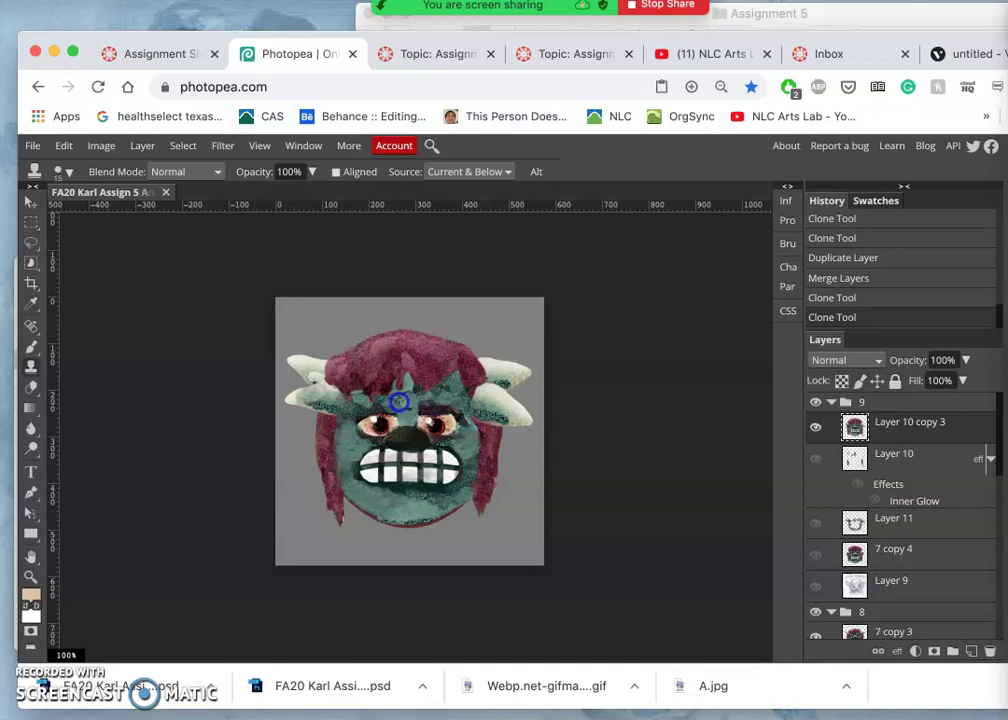
left_click(399, 400)
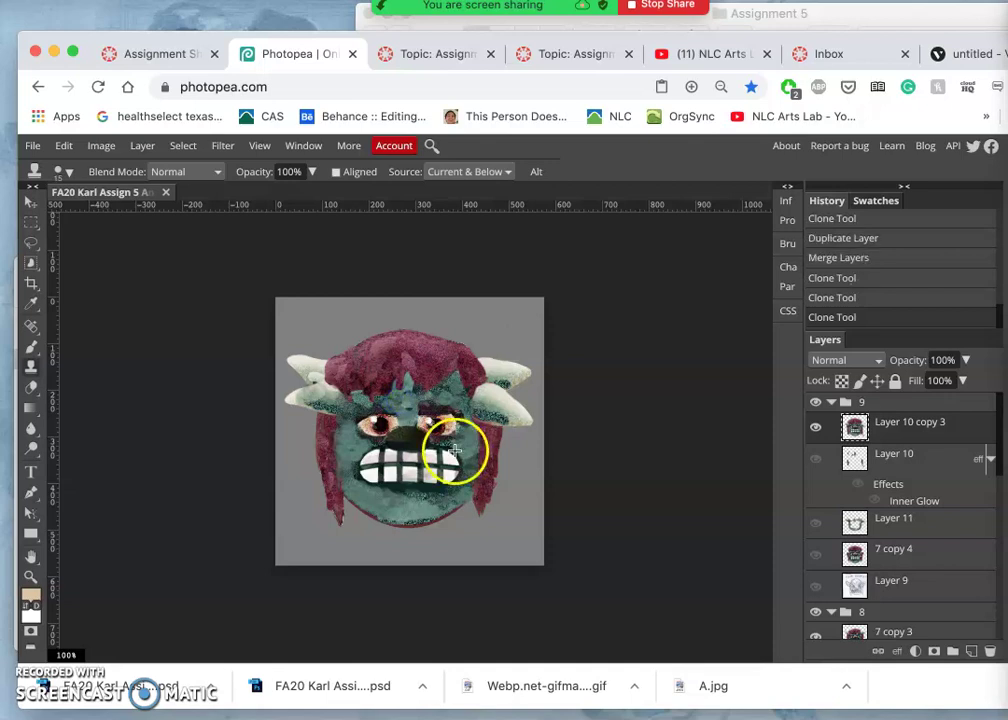
left_click(391, 509, "alt")
mouse_move(417, 440)
left_mouse_down()
mouse_move(401, 409)
mouse_move(454, 368)
left_mouse_up()
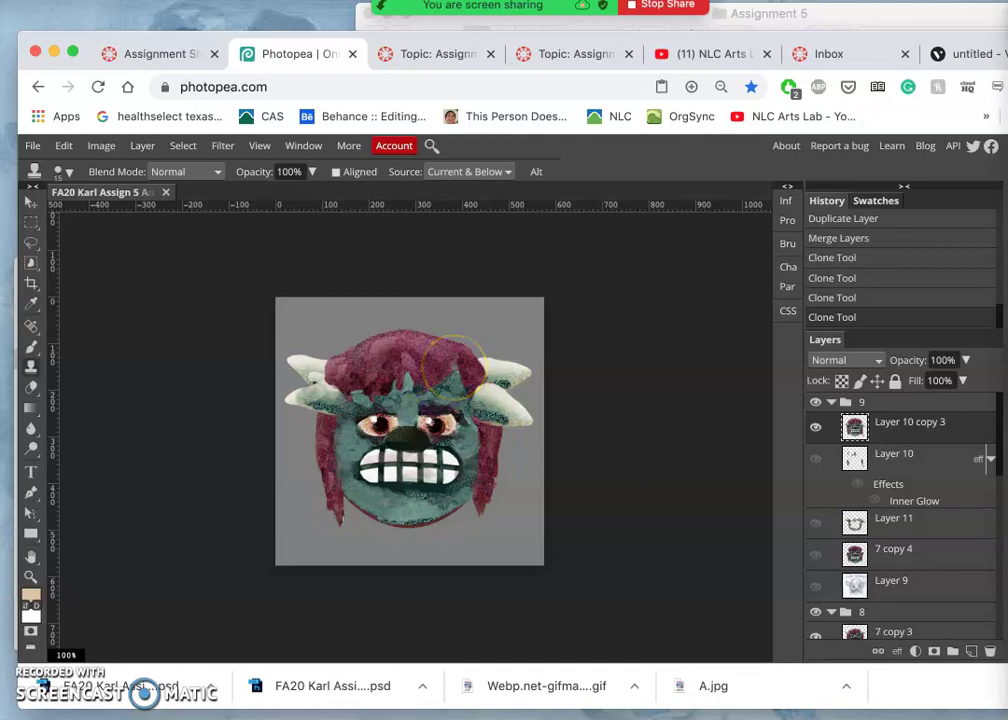
Clone green skin texture along the edges of both cheeks beside the mouth
mouse_move(333, 452)
left_mouse_down()
mouse_move(328, 461)
mouse_move(347, 448)
left_mouse_up()
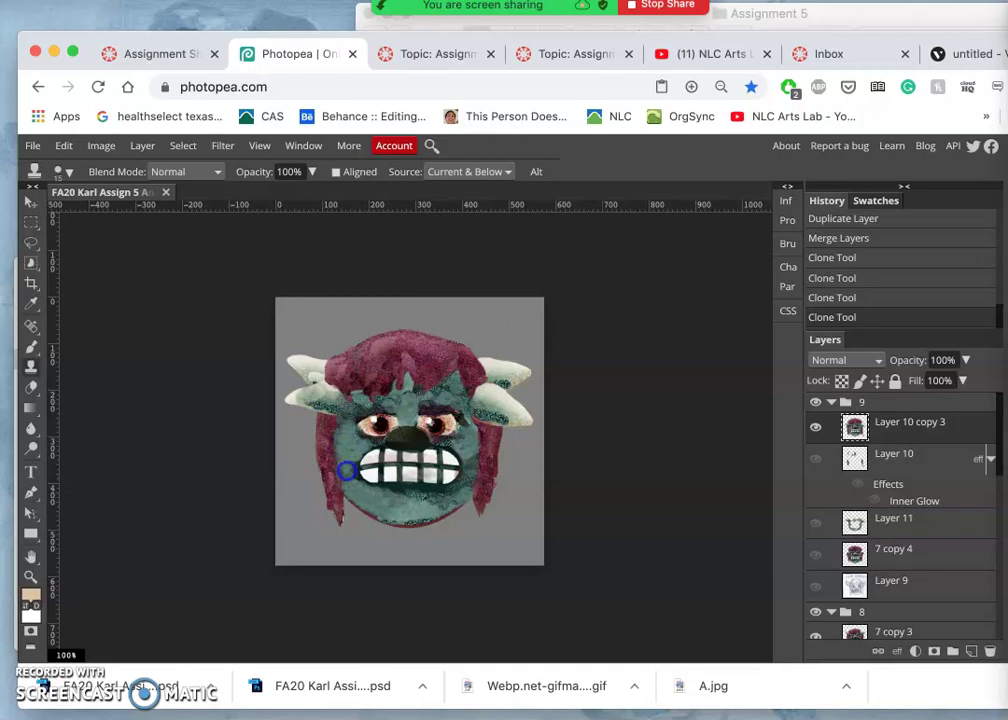
left_click(346, 483)
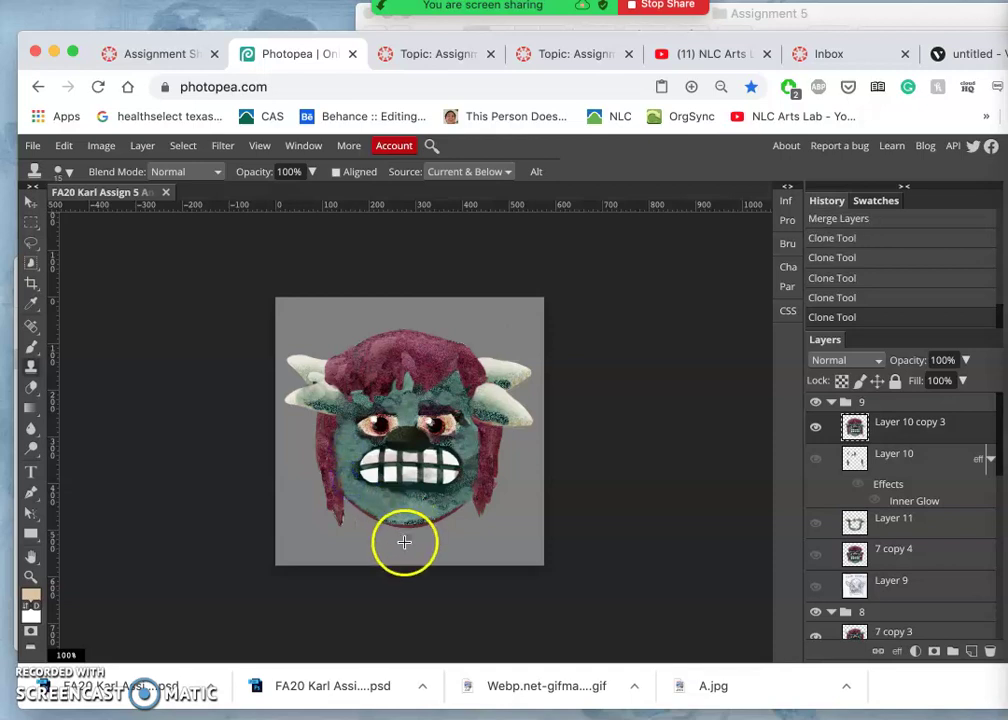
left_click(353, 448, "alt")
mouse_move(353, 448)
left_mouse_down()
mouse_move(443, 462)
mouse_move(475, 455)
mouse_move(347, 450)
mouse_move(476, 453)
left_mouse_up()
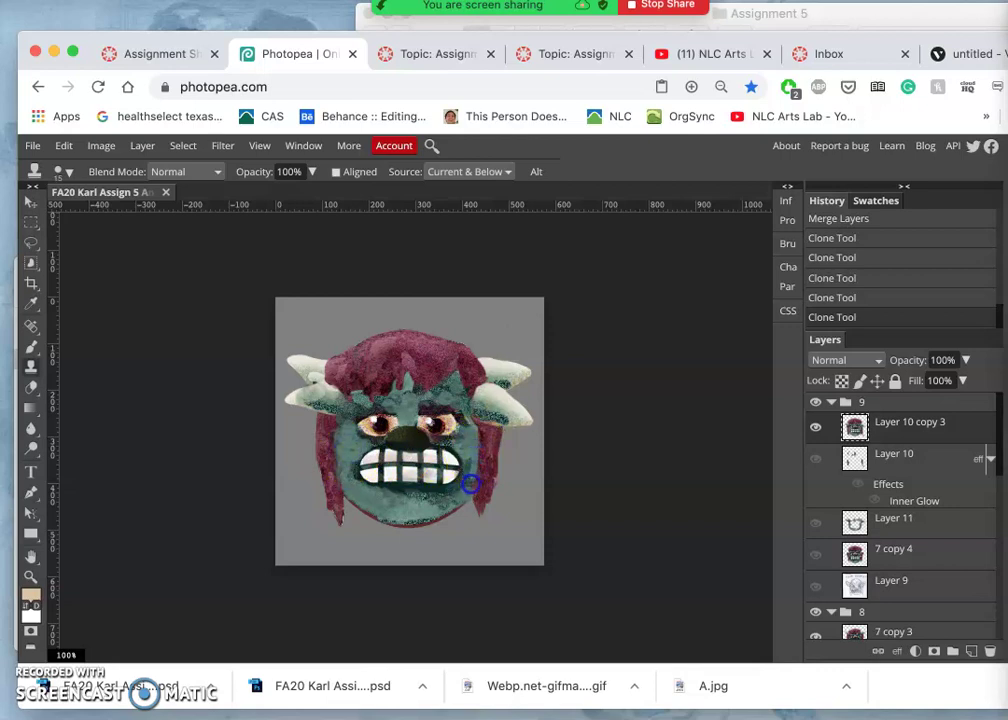
left_click(351, 443, "alt")
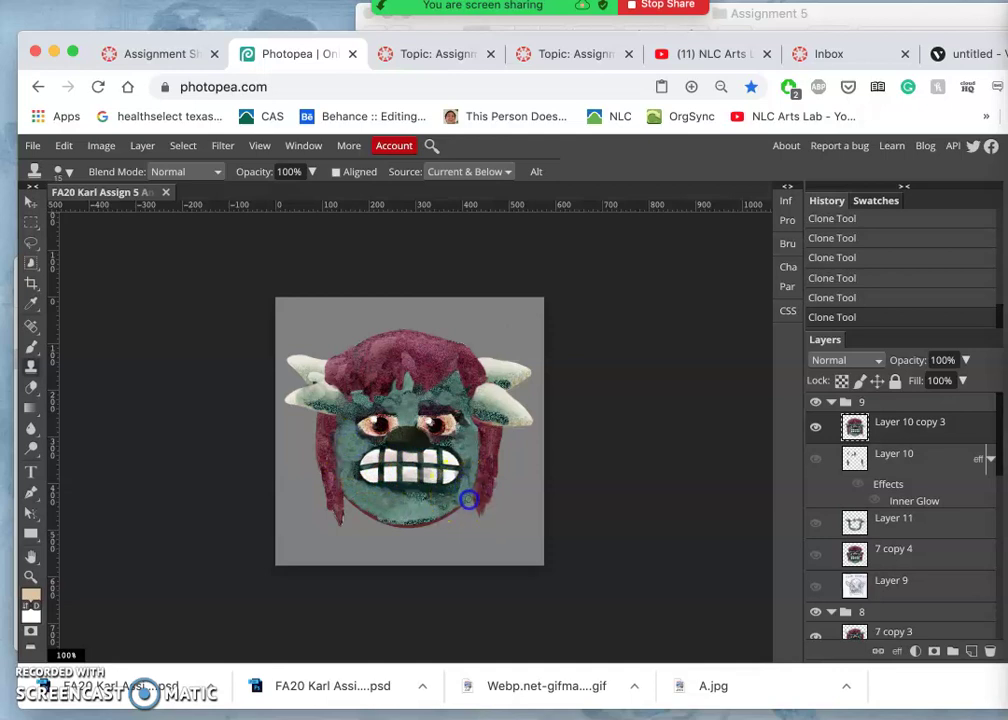
left_click(351, 450, "alt")
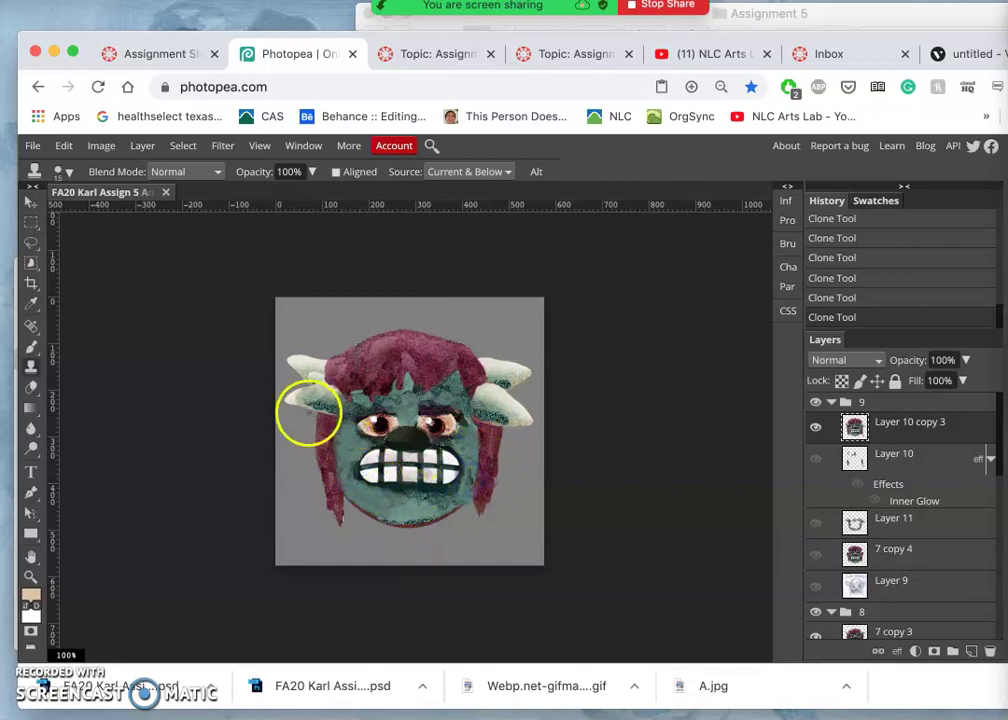
left_click(458, 508, "alt")
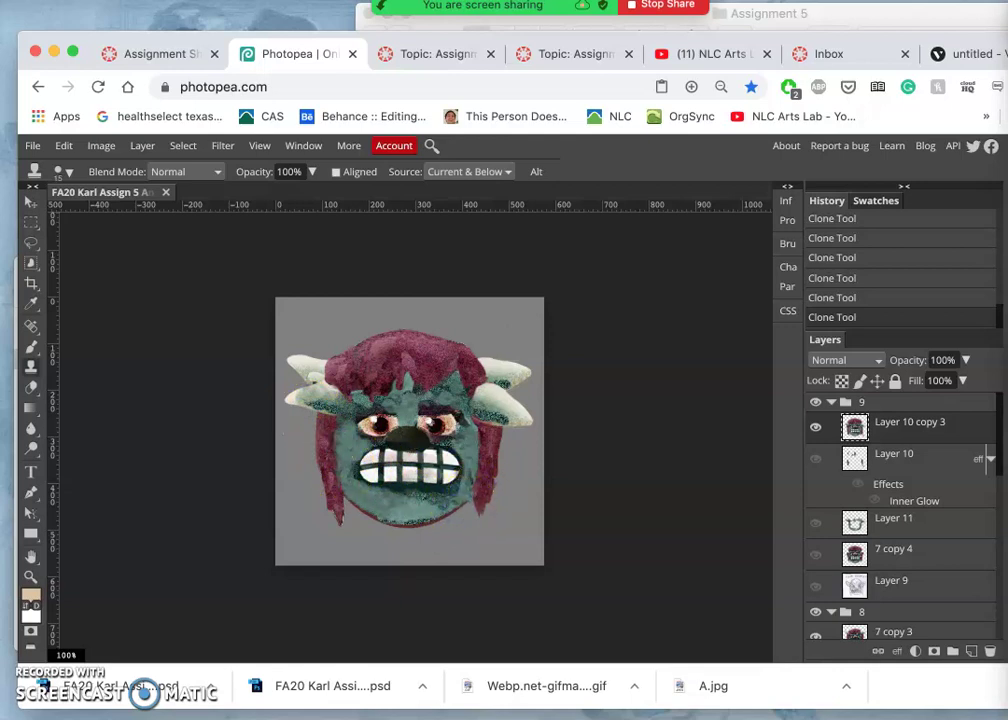
Clone texture over the side hair, the forehead peak and the inner eyebrows to reshape them
left_click(494, 467)
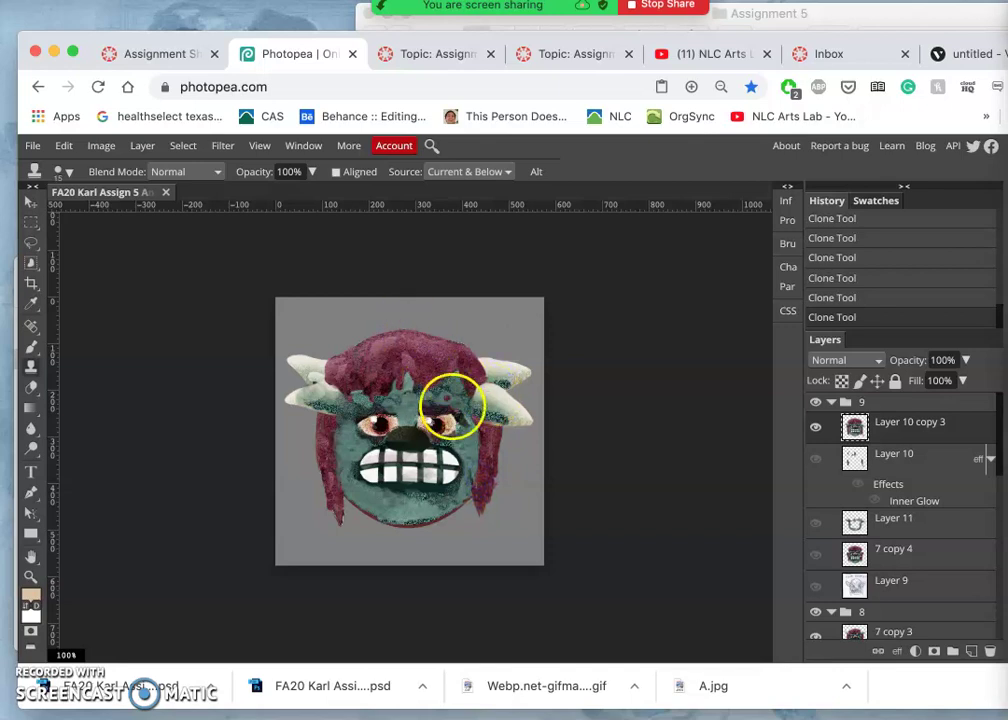
left_click(466, 442)
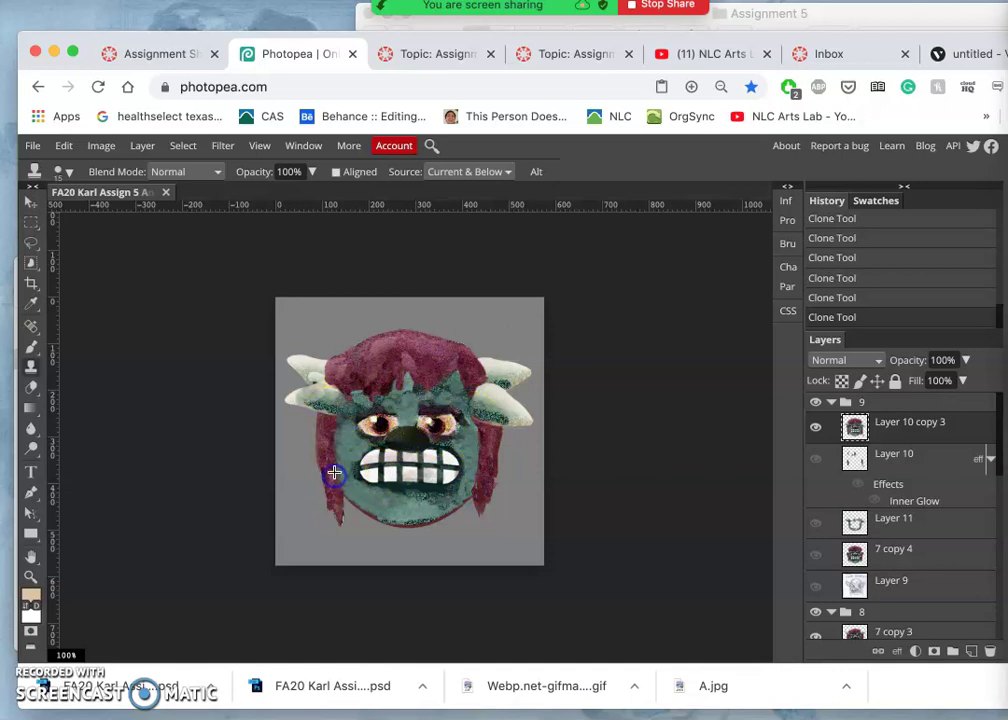
left_click(416, 391)
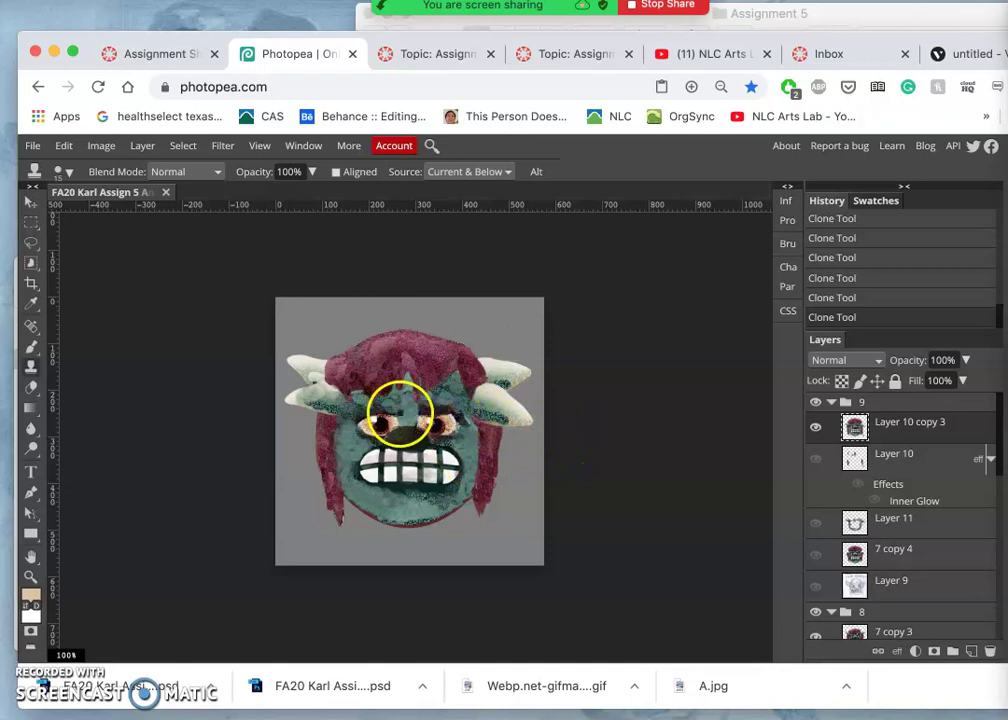
left_click(399, 414)
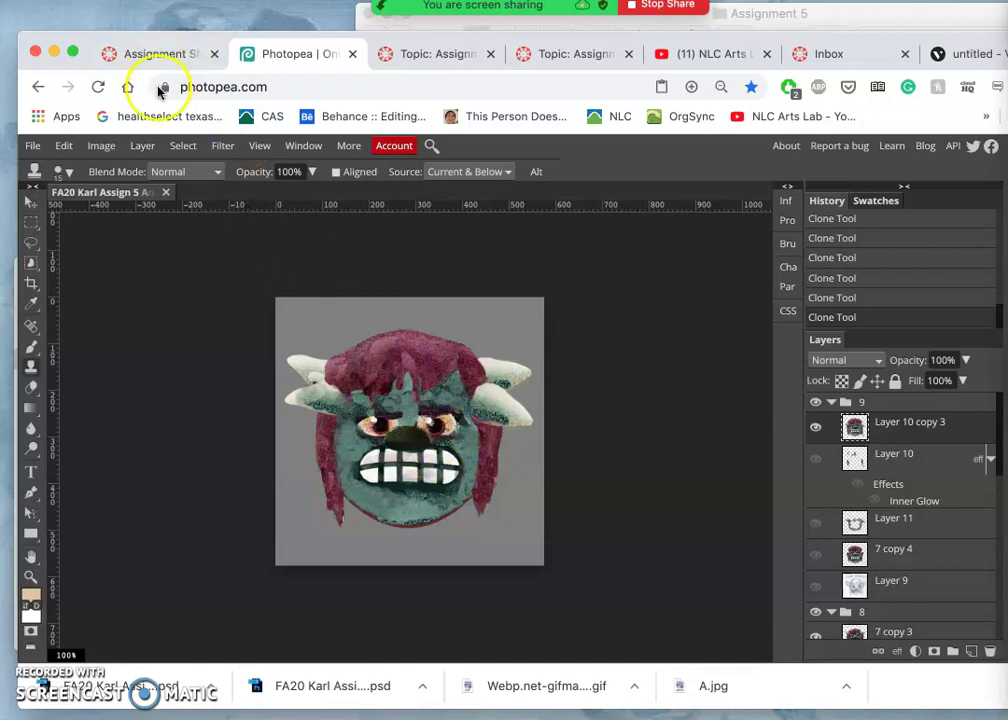
Apply Levels to the merged head layer with black input 20, midtones 1.2 and white input about 249
left_click(102, 148)
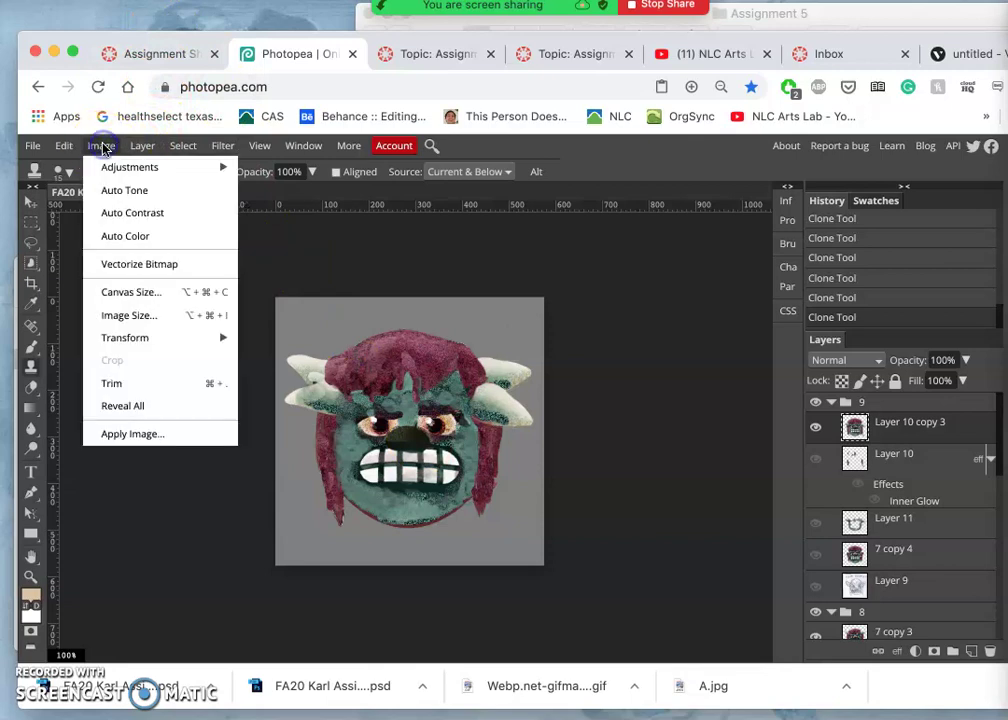
mouse_move(259, 148)
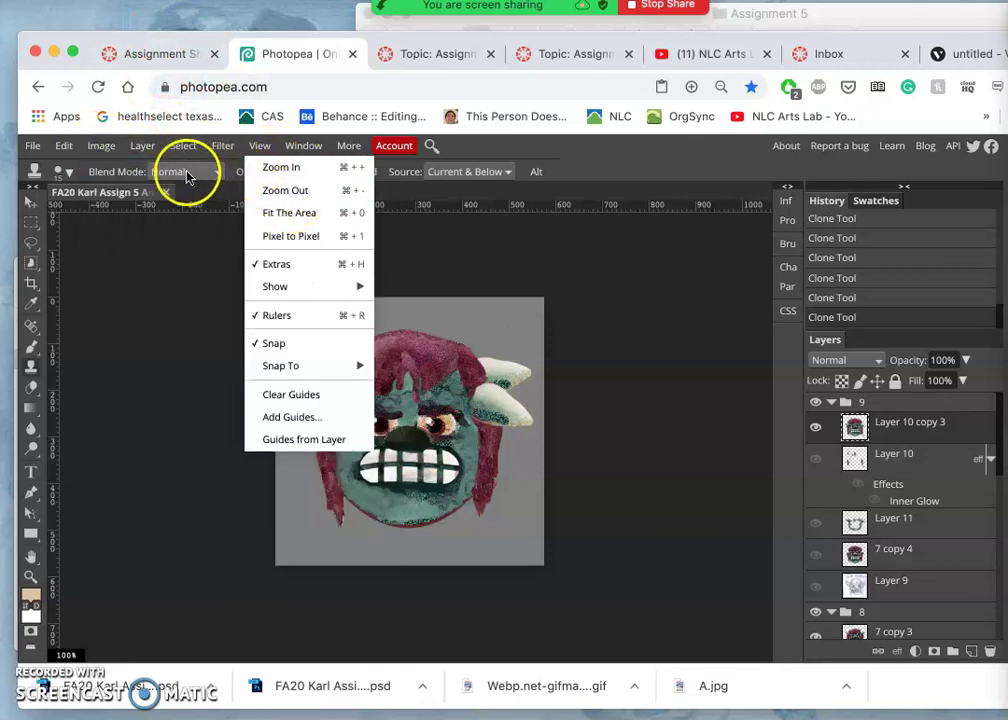
mouse_move(106, 150)
mouse_move(162, 168)
left_click(265, 190)
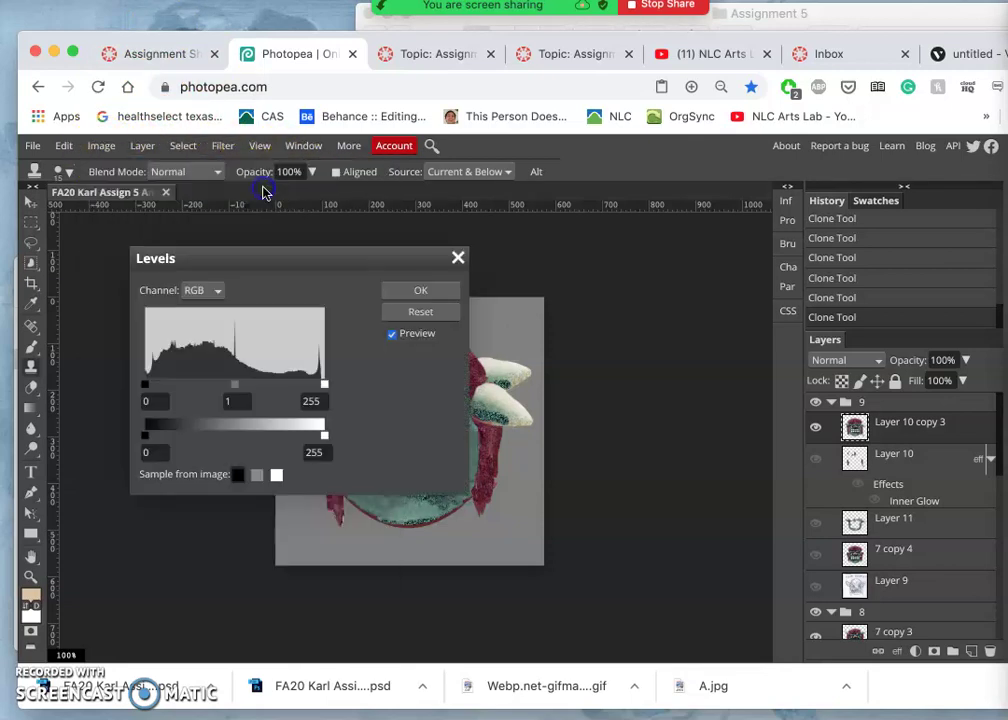
left_click_drag(393, 257, 861, 222)
left_click_drag(614, 352, 629, 349)
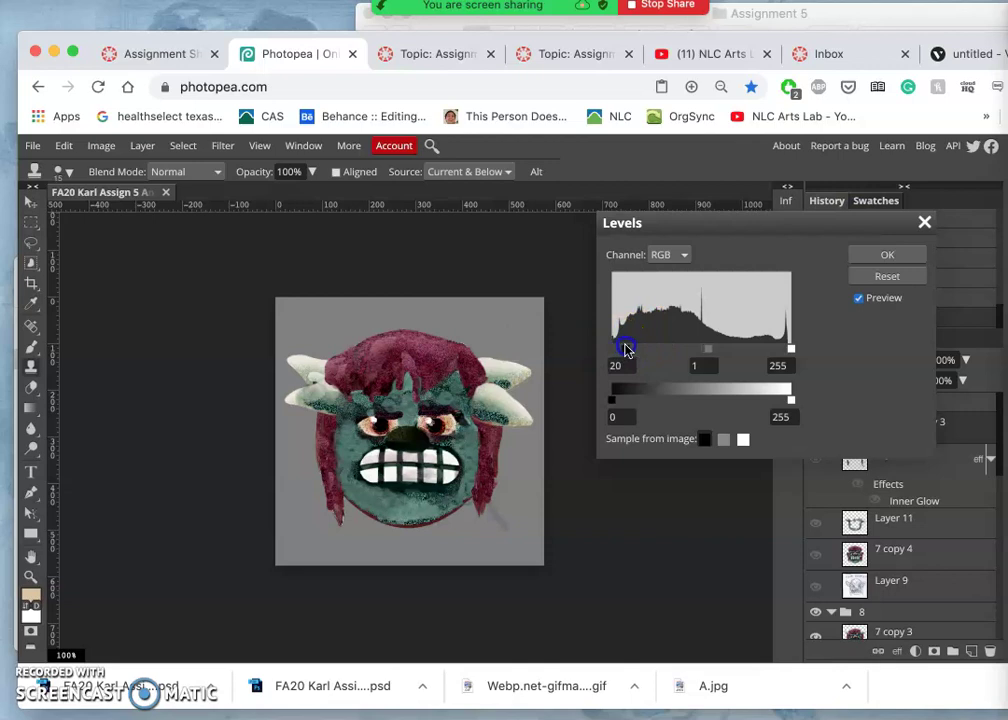
left_click_drag(703, 350, 704, 349)
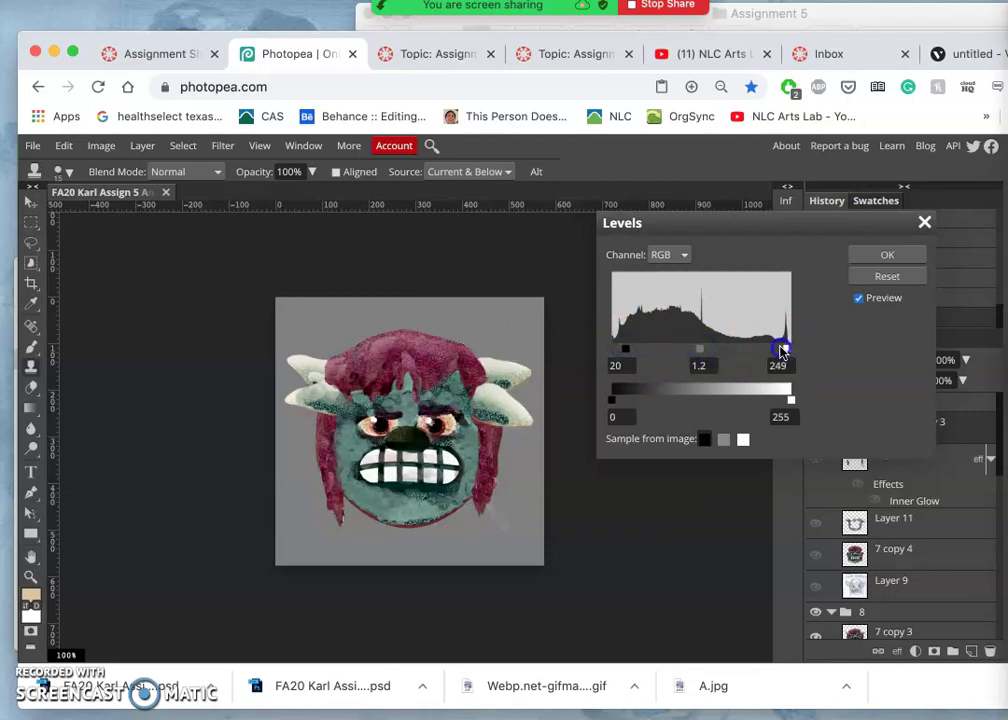
left_click(886, 255)
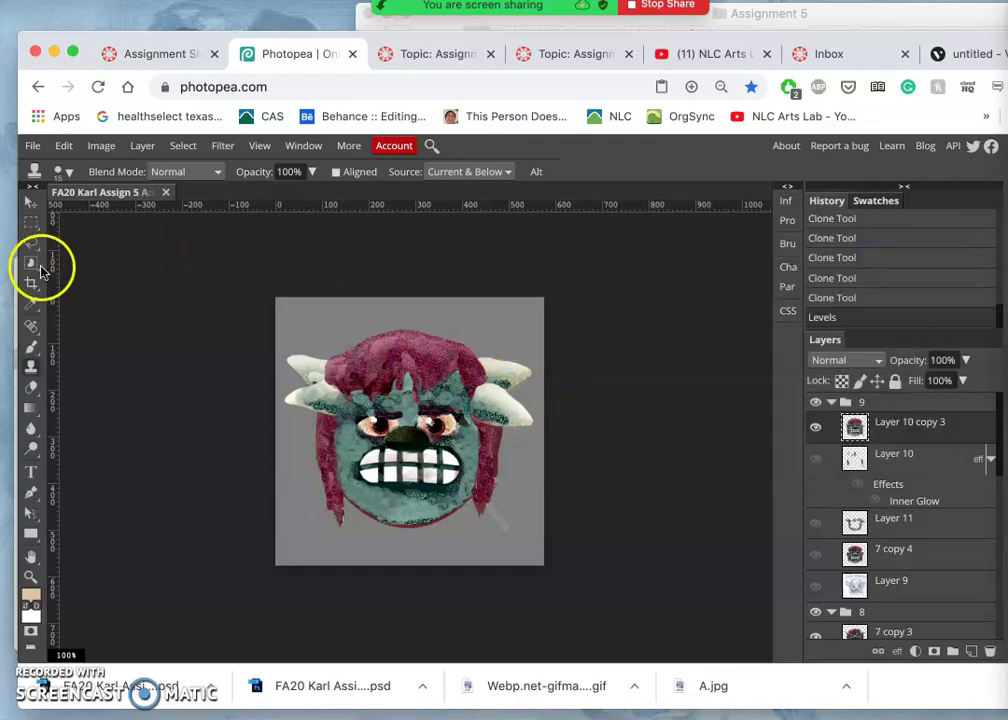
Lasso the stray clone mark below the right-hand hair strand, delete it and deselect
left_click(31, 242)
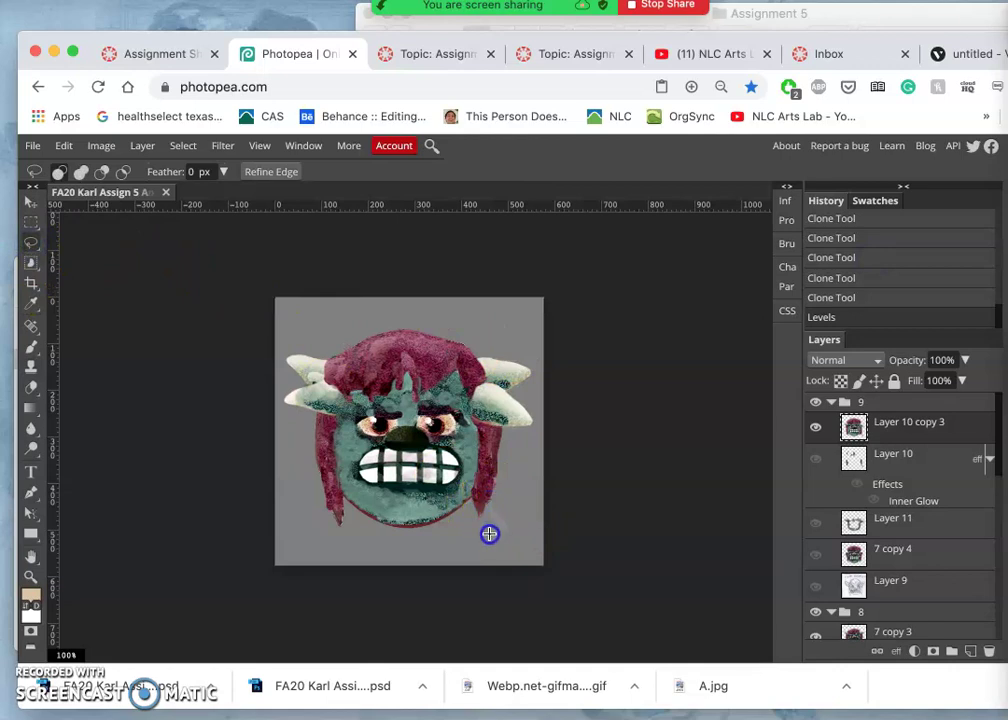
key("Delete")
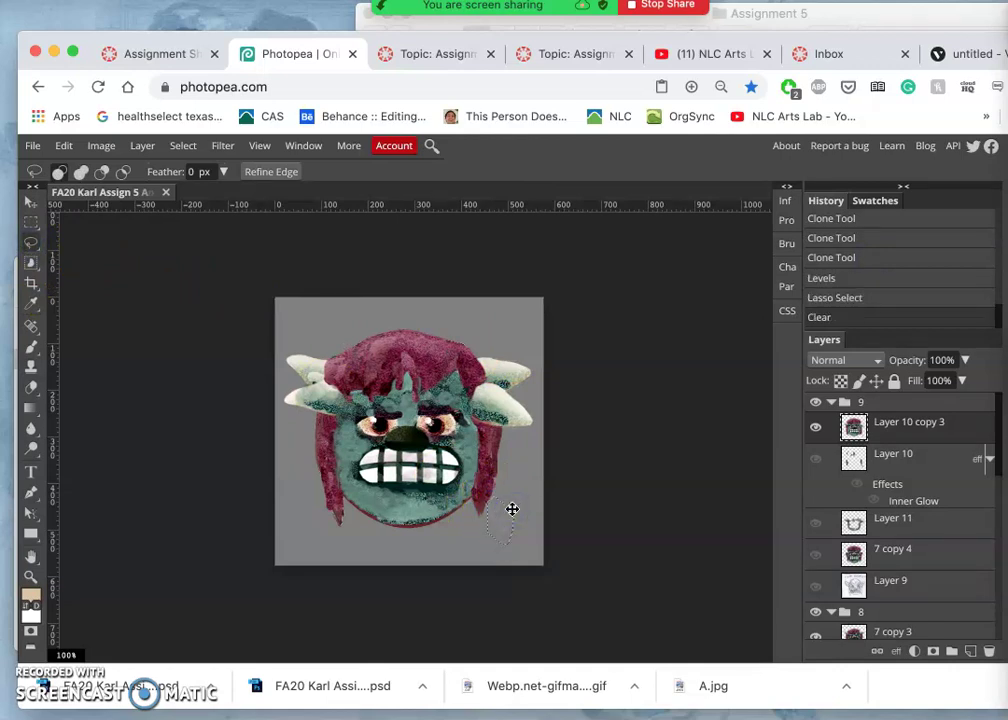
left_click(531, 500)
left_click(411, 322)
left_click(309, 205)
Set Color Balance on the merged head layer's shadows to red 16, green -21 and blue -19
left_click(101, 145)
mouse_move(118, 170)
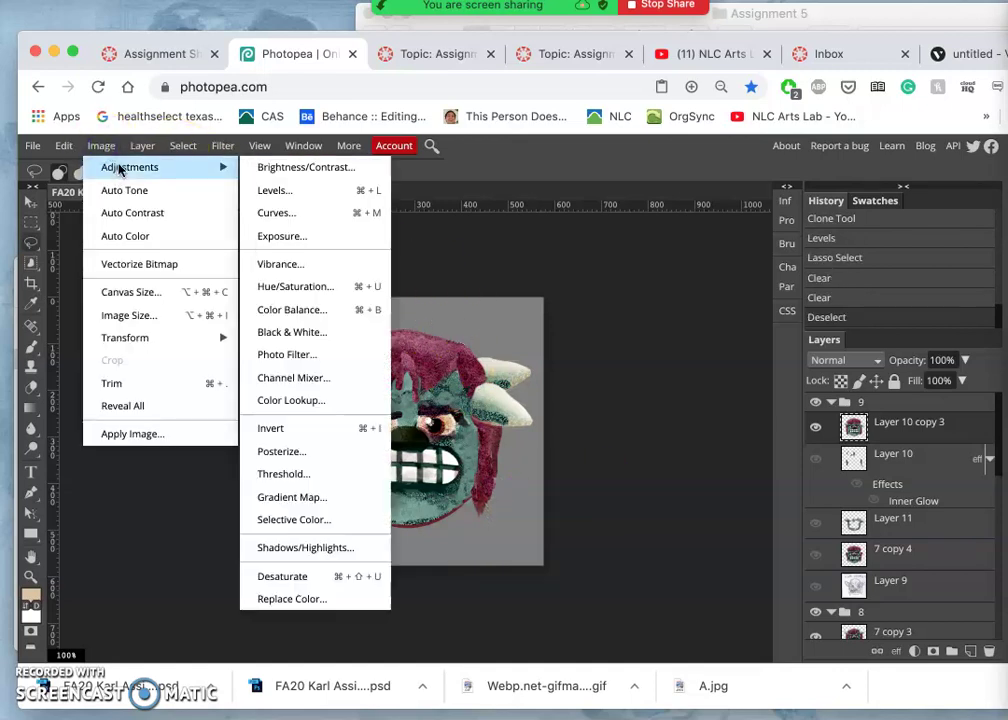
left_click(275, 308)
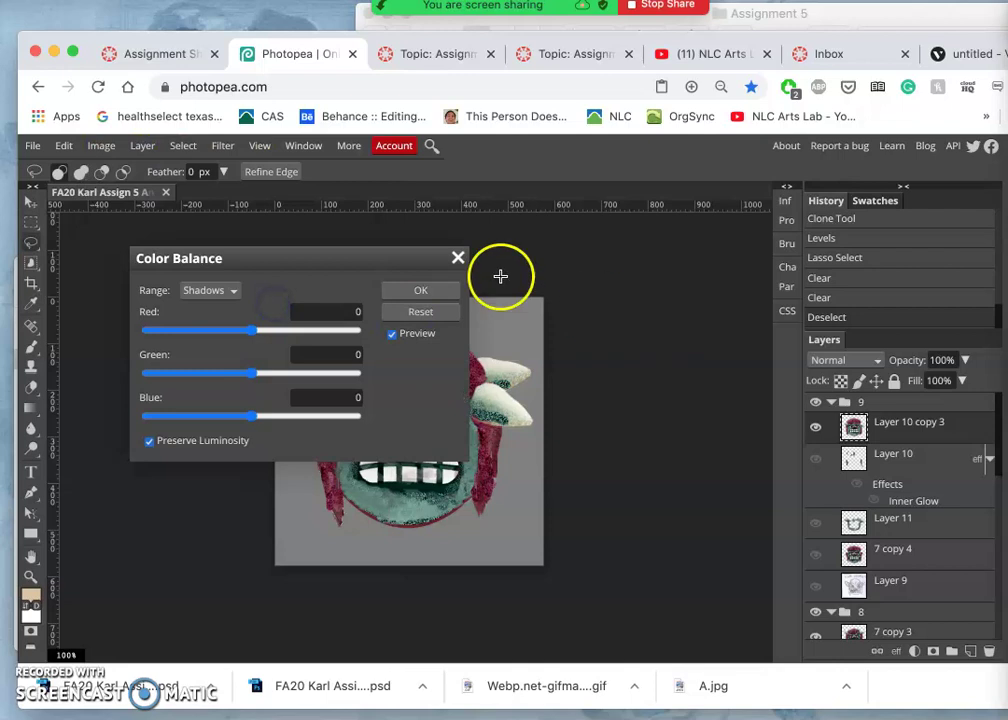
left_click_drag(398, 256, 870, 236)
left_click(724, 353)
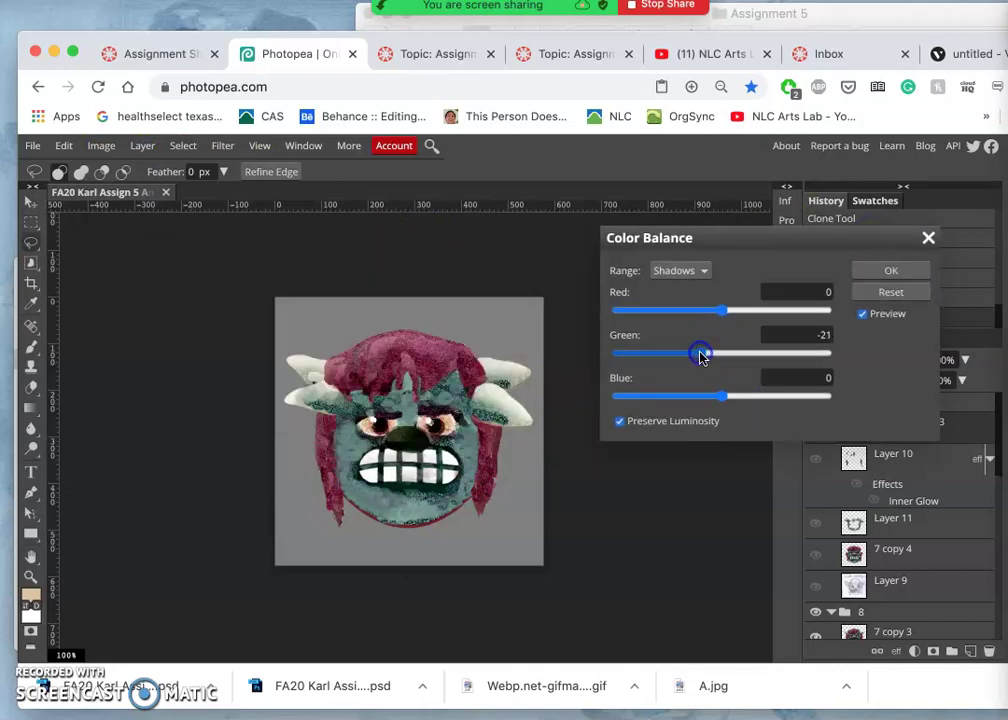
left_click(729, 312)
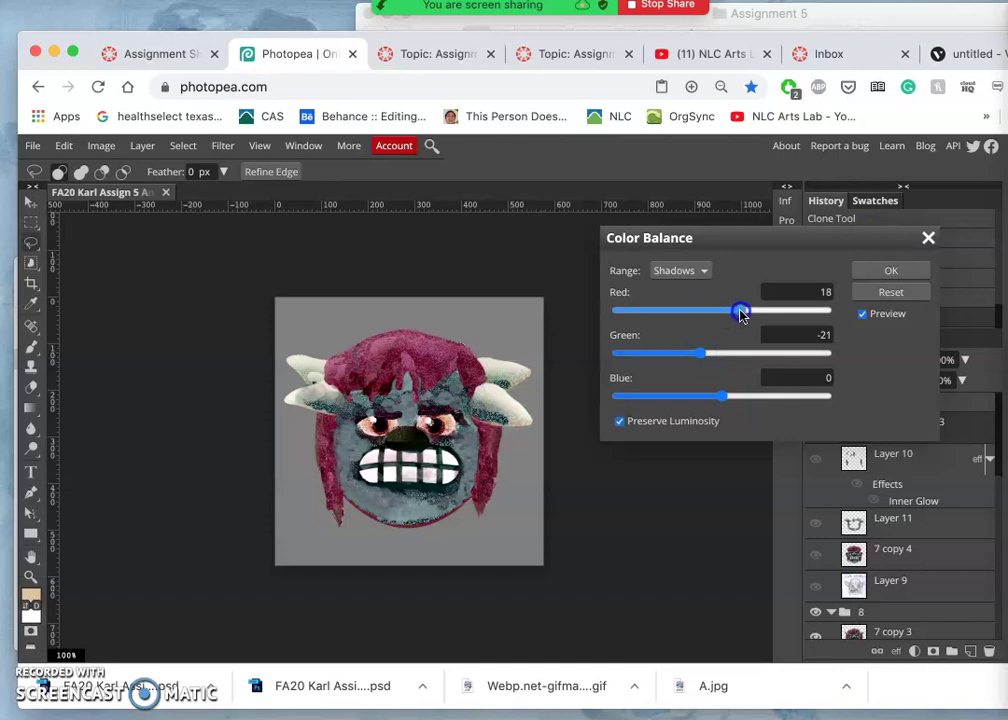
left_click_drag(741, 316, 738, 313)
left_click(725, 397)
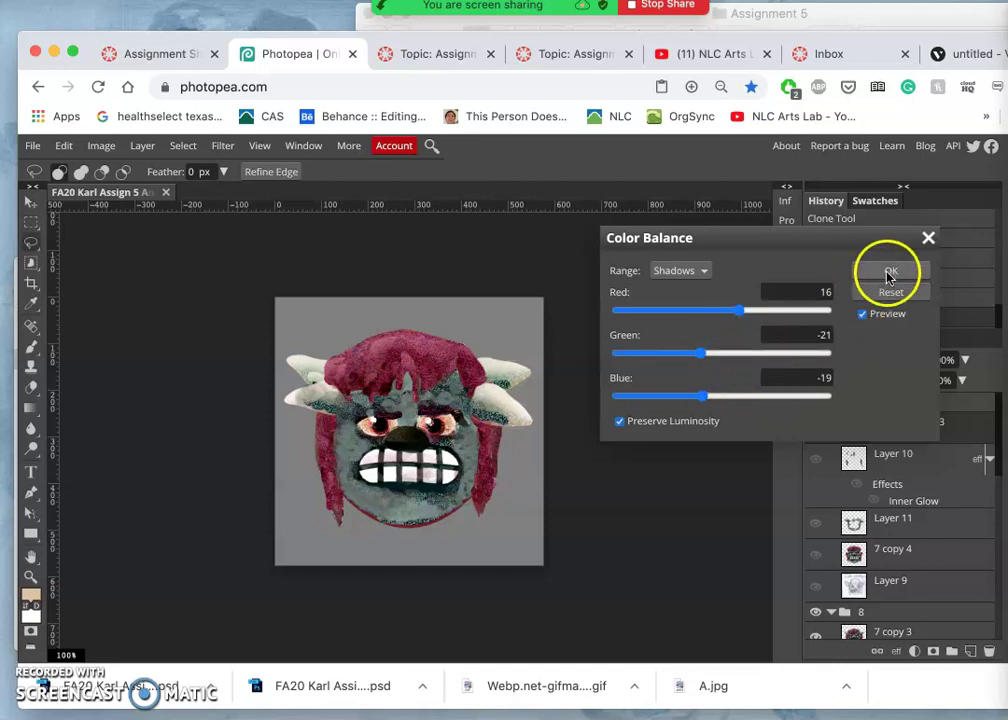
Shift the Color Balance of the highlights, apply the adjustment and compare the head before and after it
left_click(703, 271)
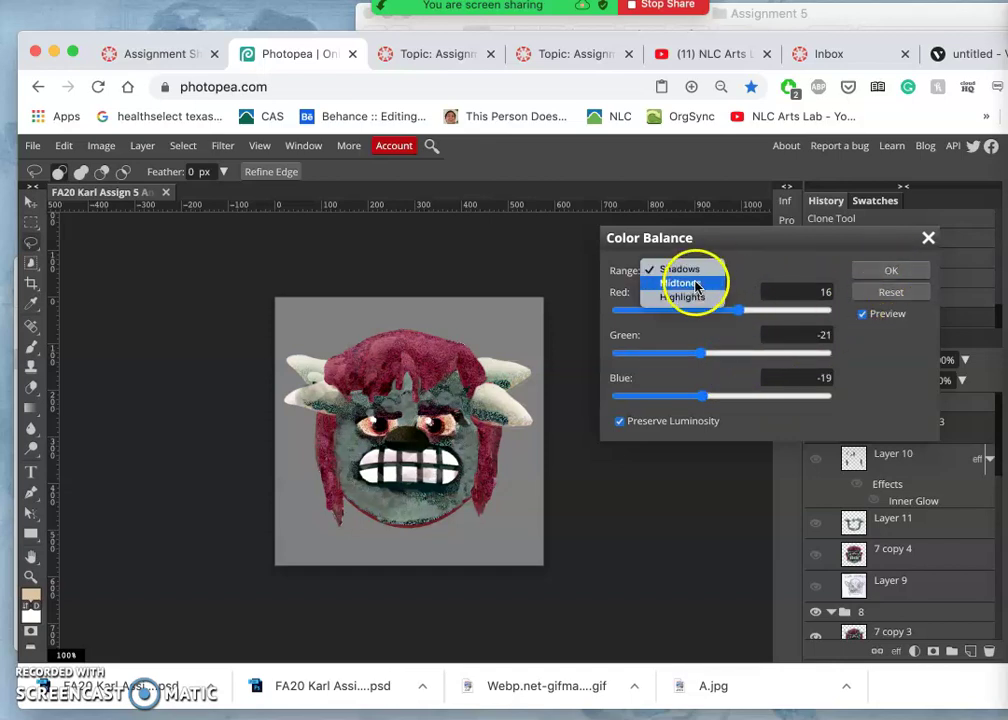
left_click(693, 296)
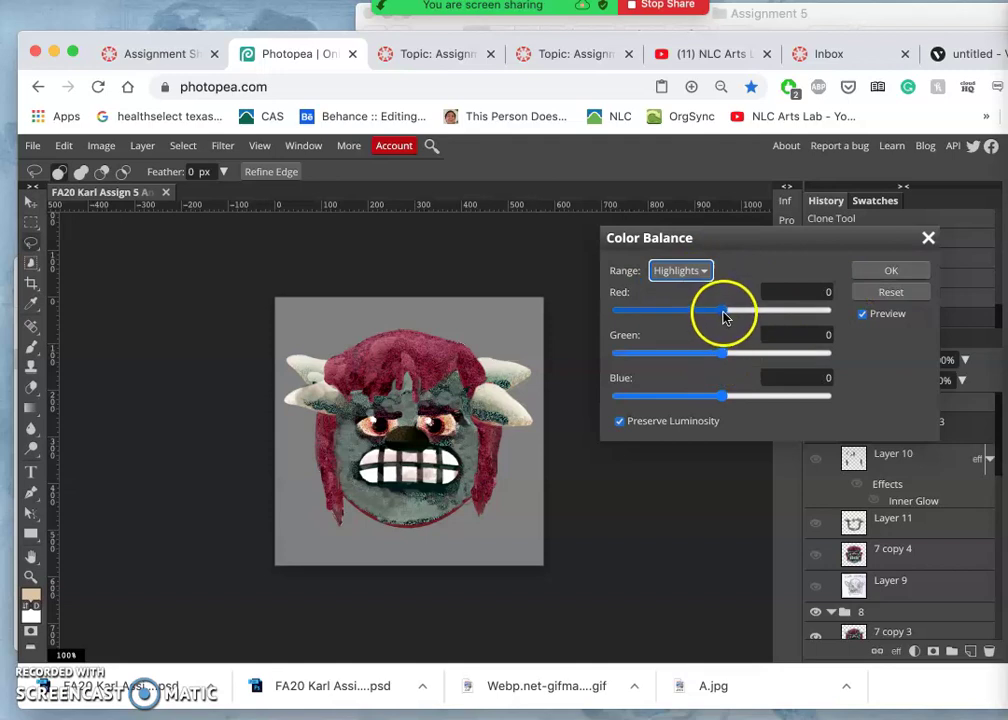
left_click_drag(726, 316, 742, 398)
left_click(866, 269)
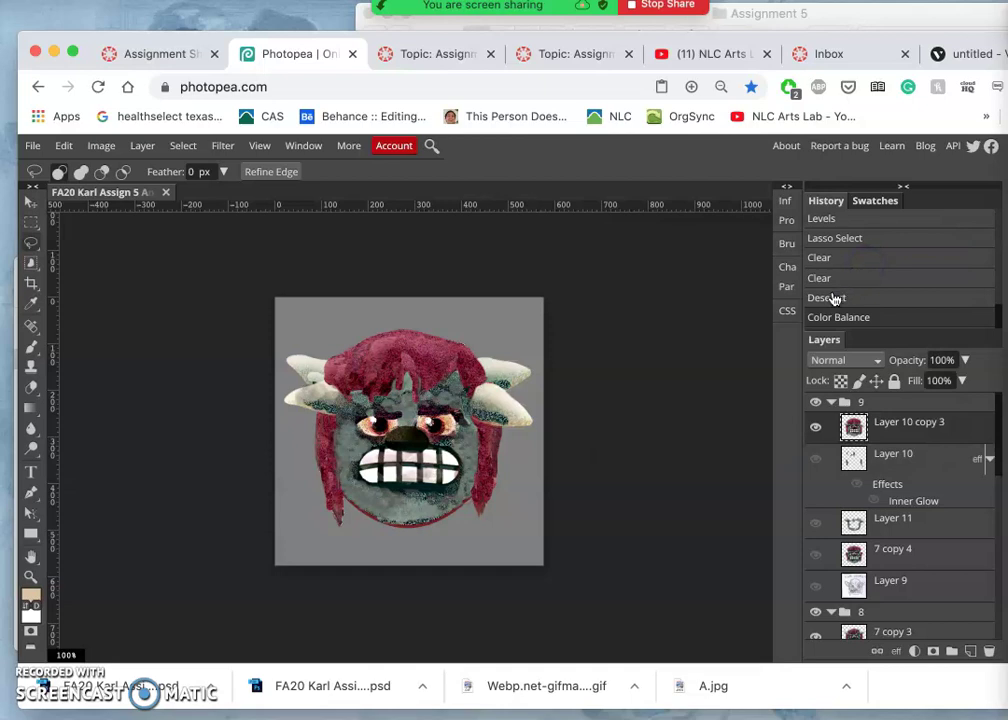
left_click(833, 300)
left_click(830, 318)
left_click(101, 146)
mouse_move(172, 167)
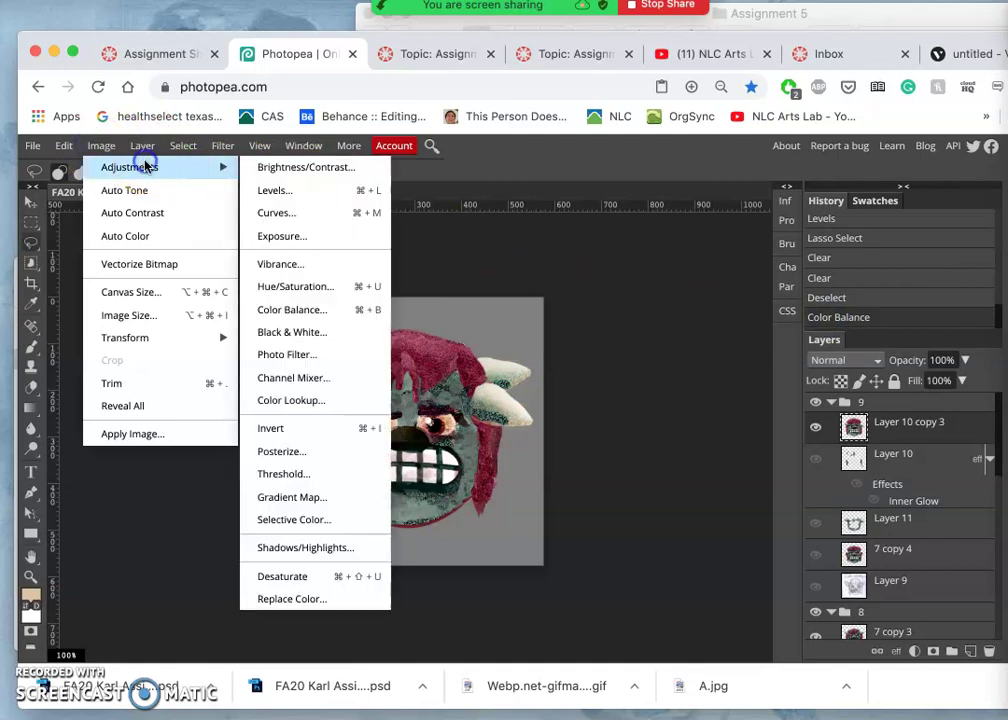
left_click(480, 181)
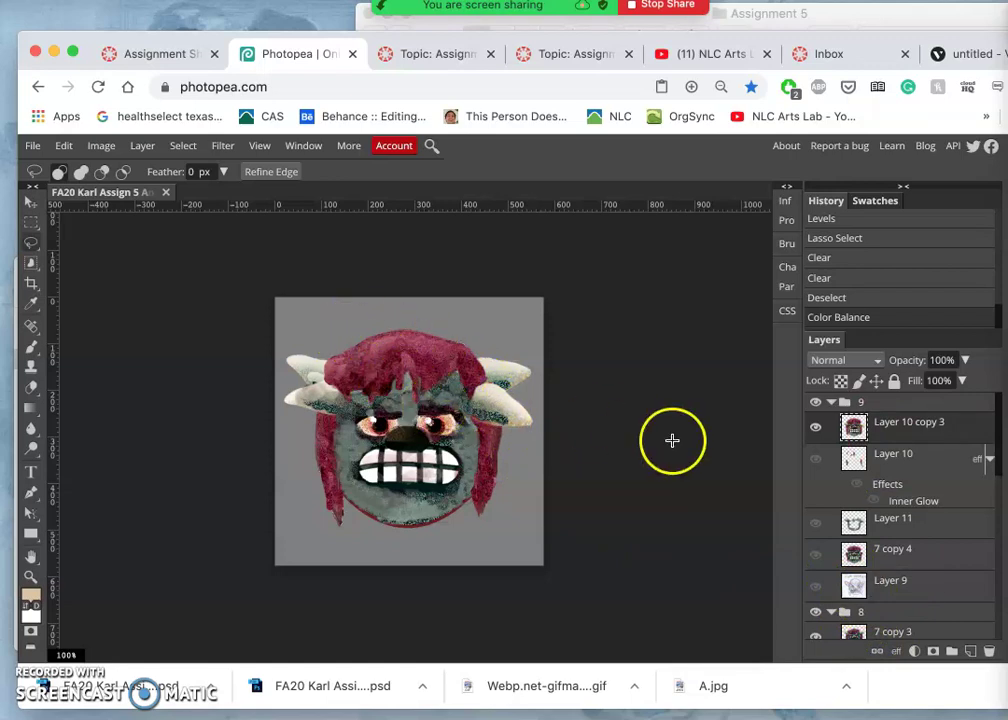
Start a Hue/Saturation adjustment on the merged head layer and set the master hue to 22
left_click(97, 147)
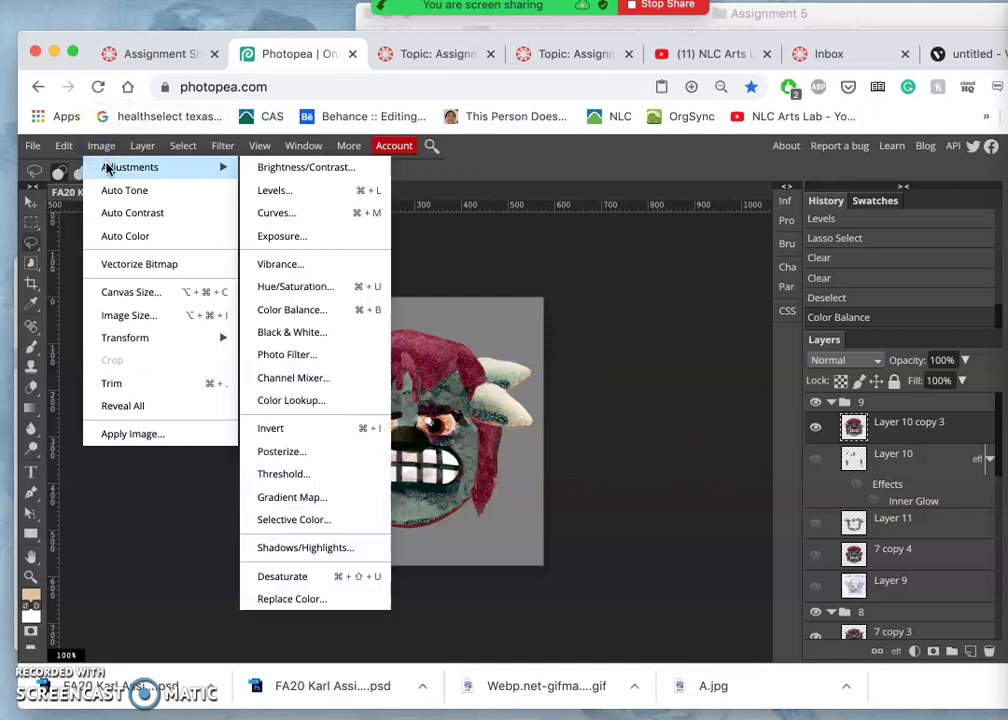
left_click(266, 286)
left_click_drag(378, 265, 833, 228)
left_click(705, 300)
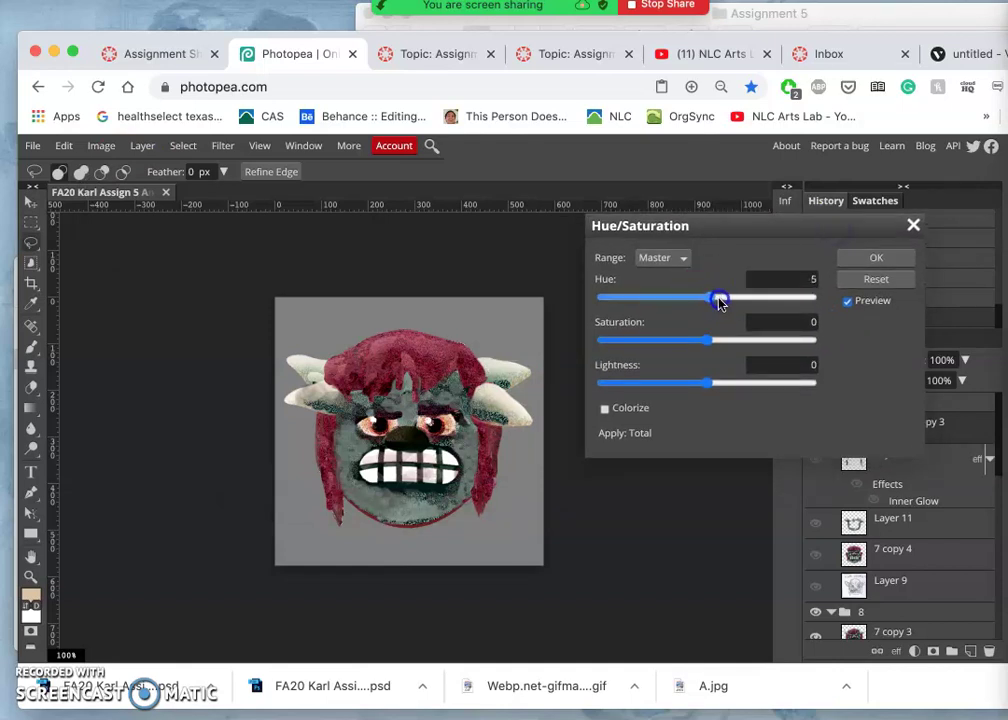
left_click_drag(720, 302, 720, 299)
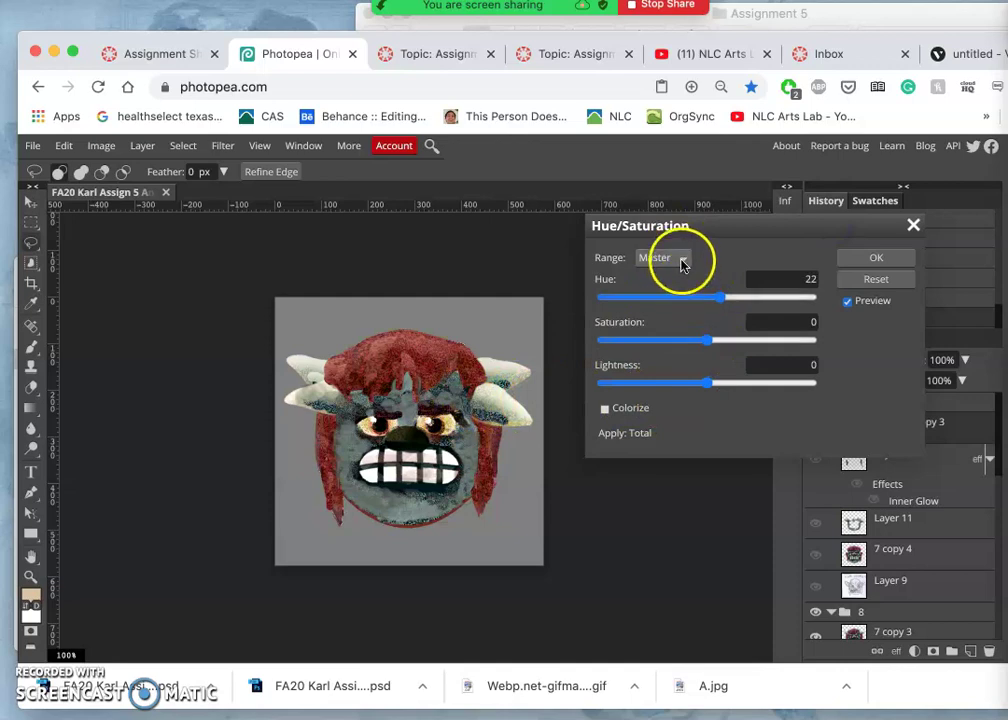
Set the red range of the Hue/Saturation adjustment to hue 2 and saturation -39
left_click(683, 260)
left_click(679, 269)
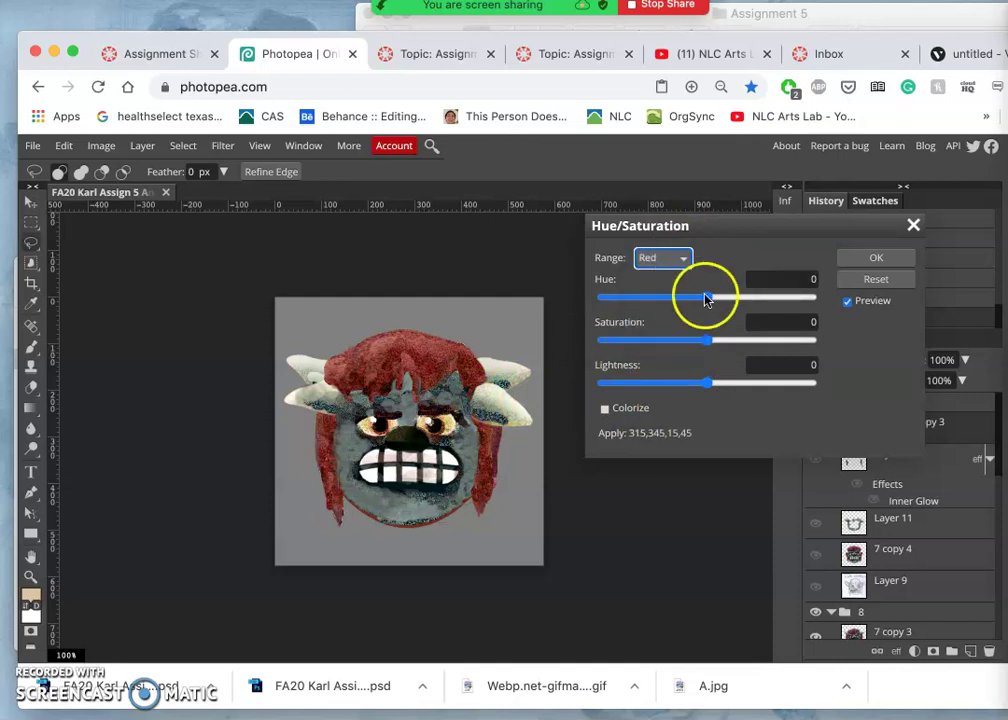
mouse_move(707, 296)
left_mouse_down()
mouse_move(727, 299)
mouse_move(709, 302)
left_mouse_up()
left_click_drag(692, 349, 671, 350)
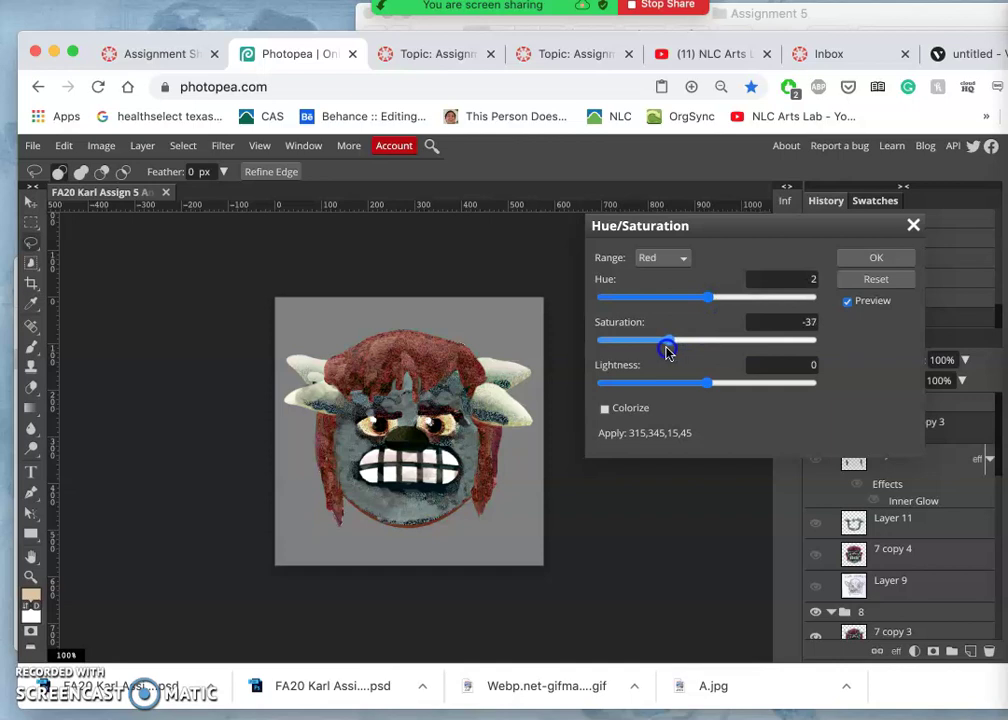
Set the yellow range's saturation to 47 and adjust its lightness in the Hue/Saturation adjustment
left_click(677, 260)
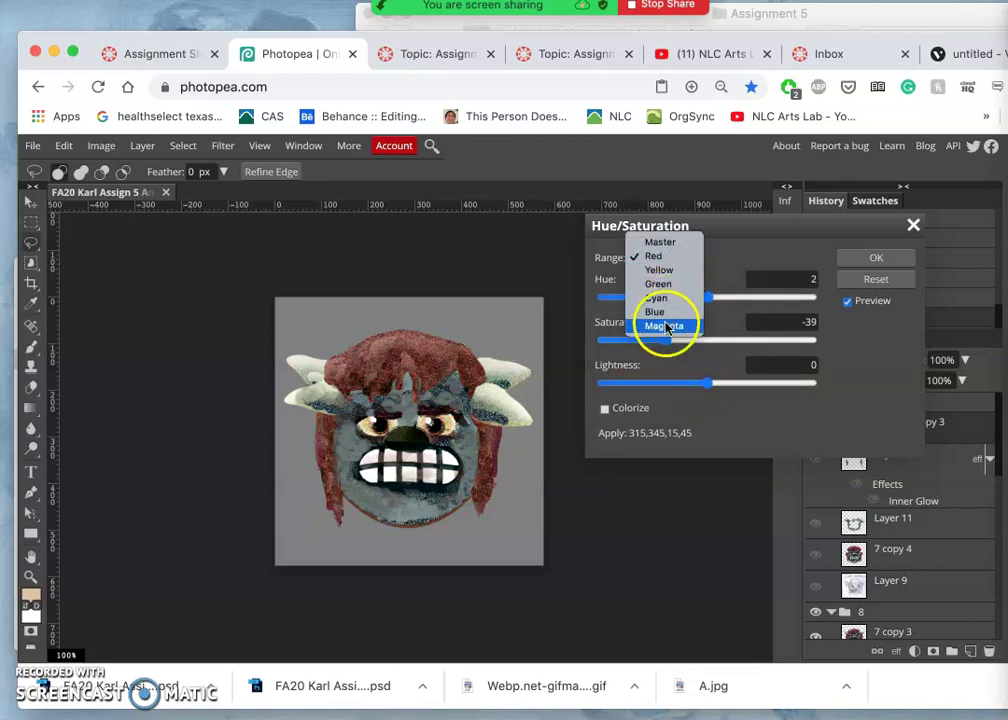
left_click(662, 271)
left_click_drag(706, 341, 758, 342)
left_click_drag(710, 390, 702, 388)
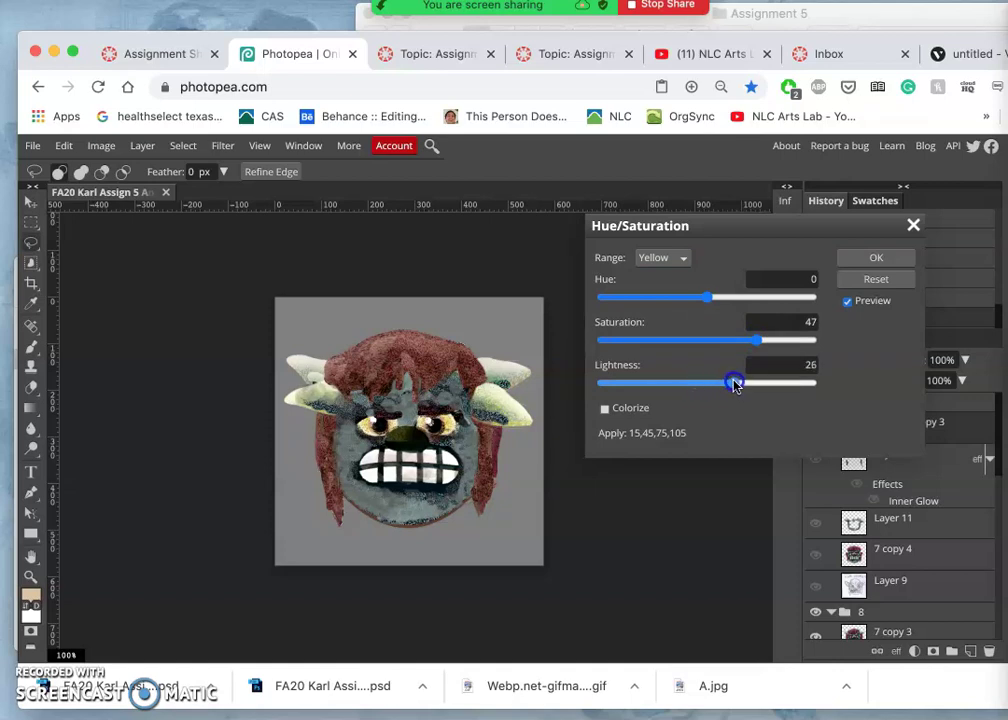
Set the cyan range to saturation 68 and lightness about 44, and apply the Hue/Saturation adjustment
left_click(684, 260)
left_click(677, 289)
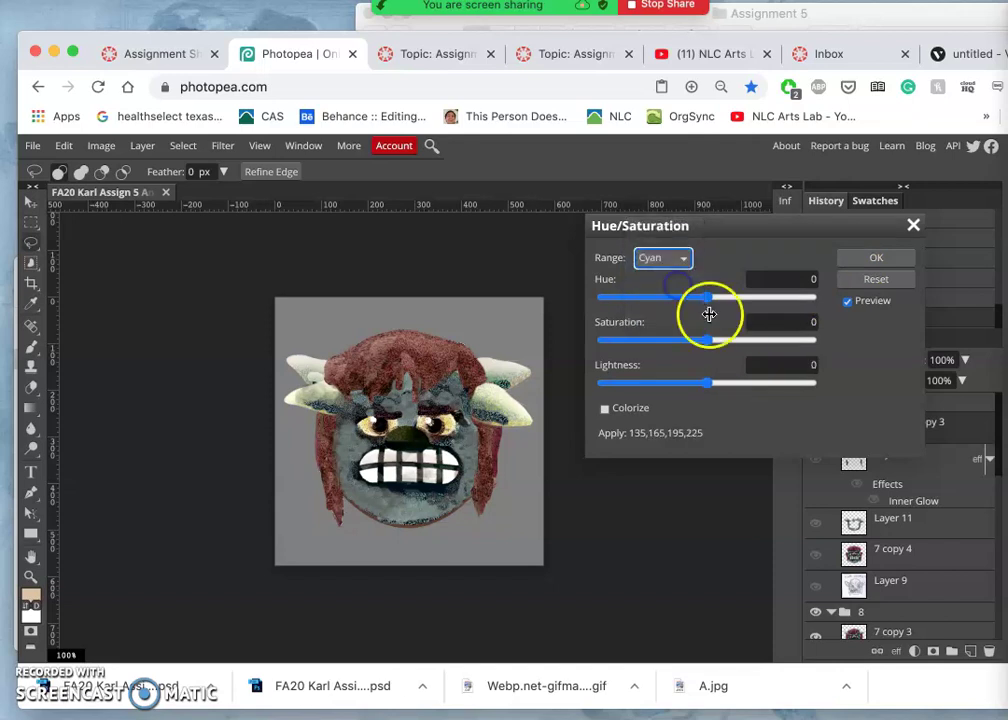
left_click_drag(711, 339, 782, 344)
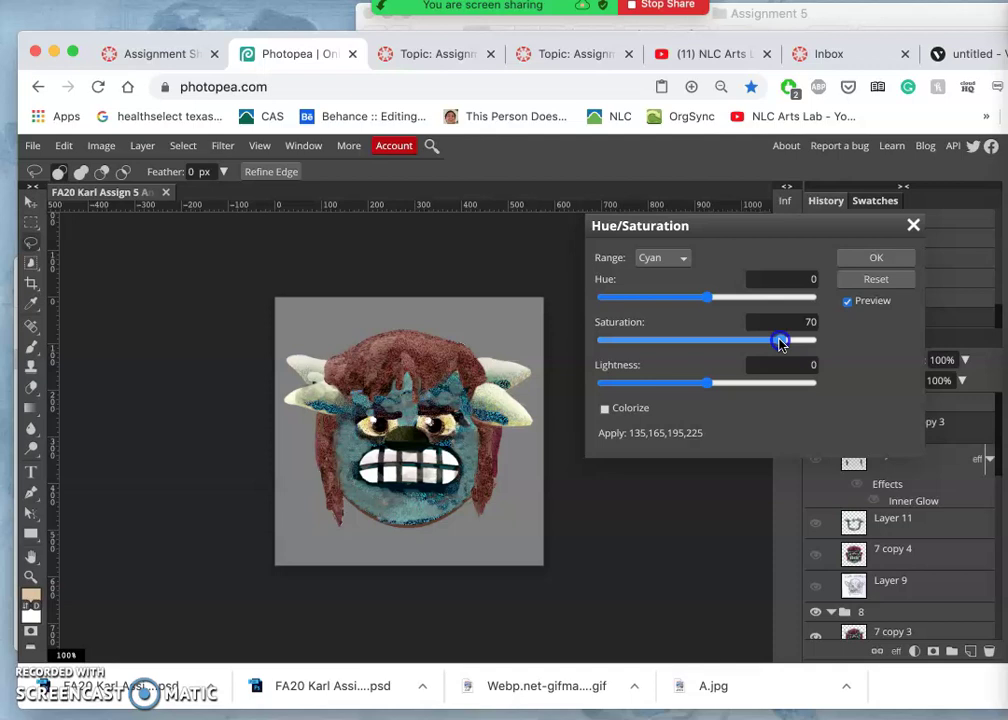
left_click(710, 387)
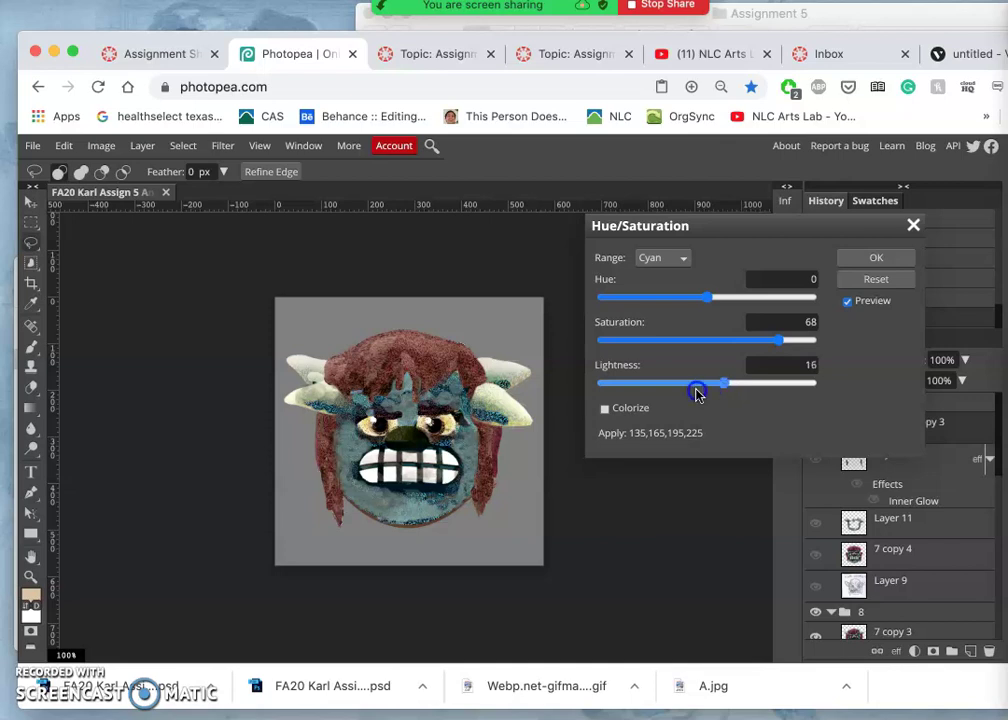
left_click_drag(685, 392, 733, 392)
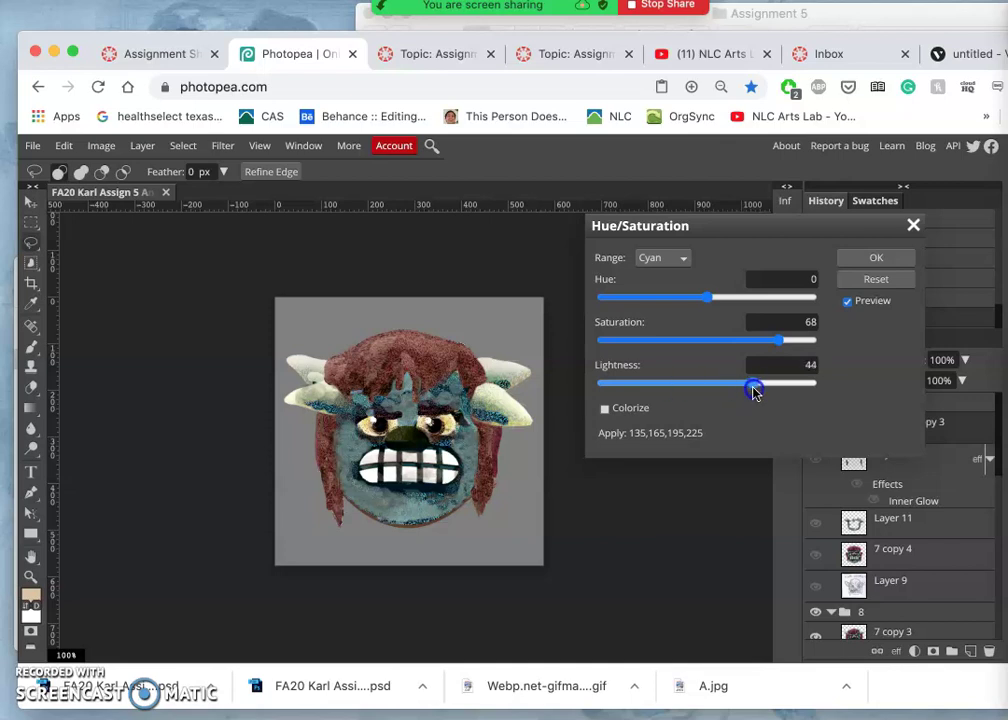
left_click(862, 258)
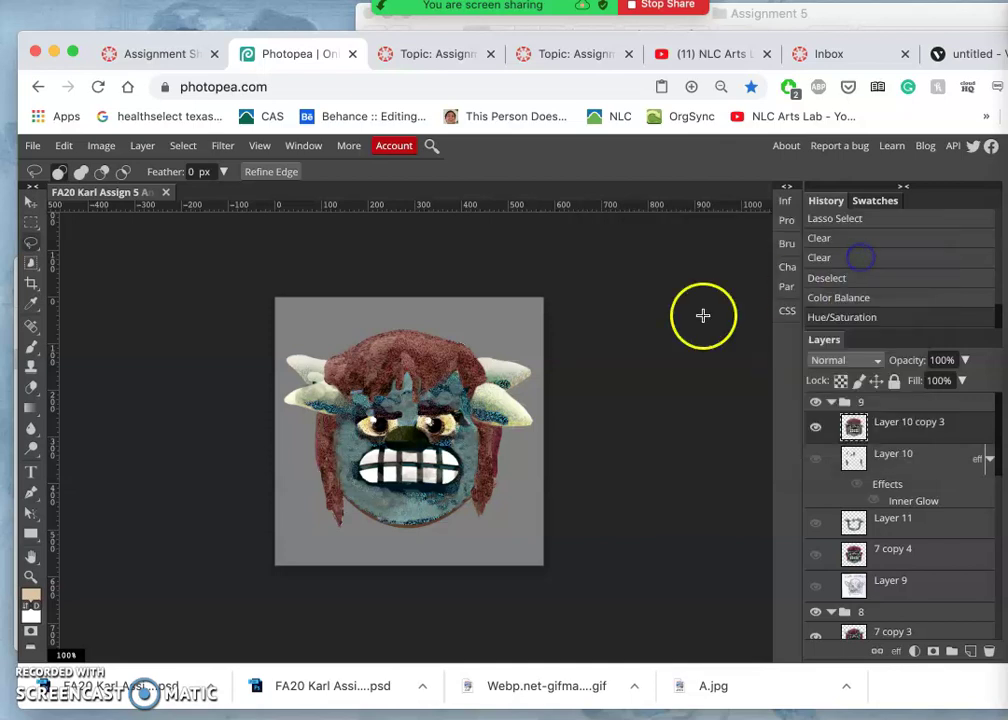
Add a new empty layer above Layer 10 copy 3 in group 9
key("super+equal")
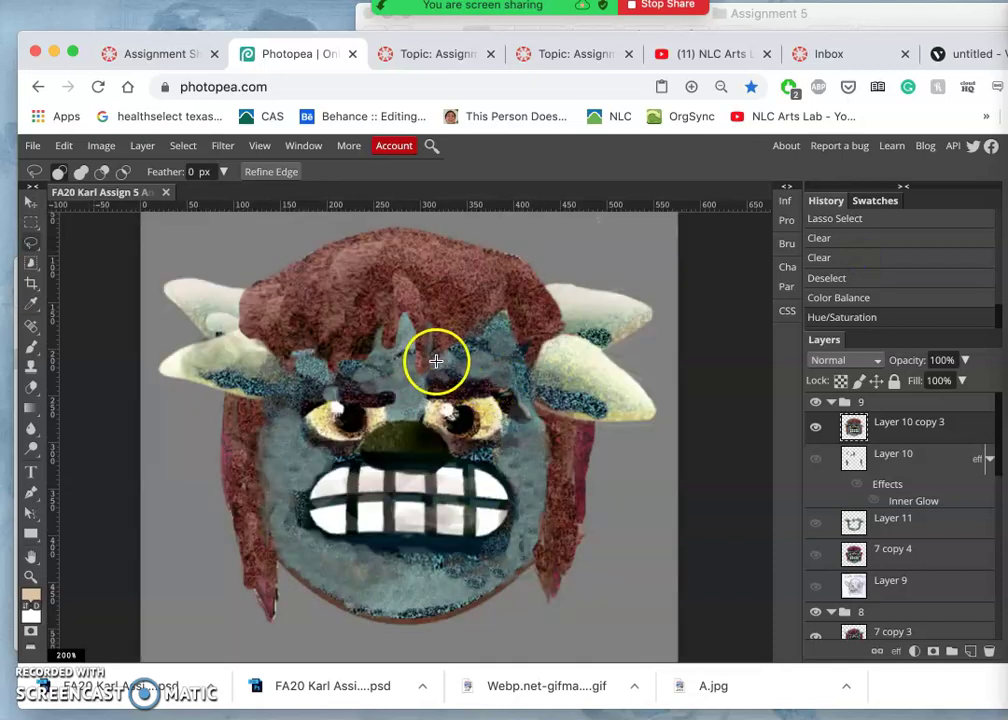
left_click(903, 436)
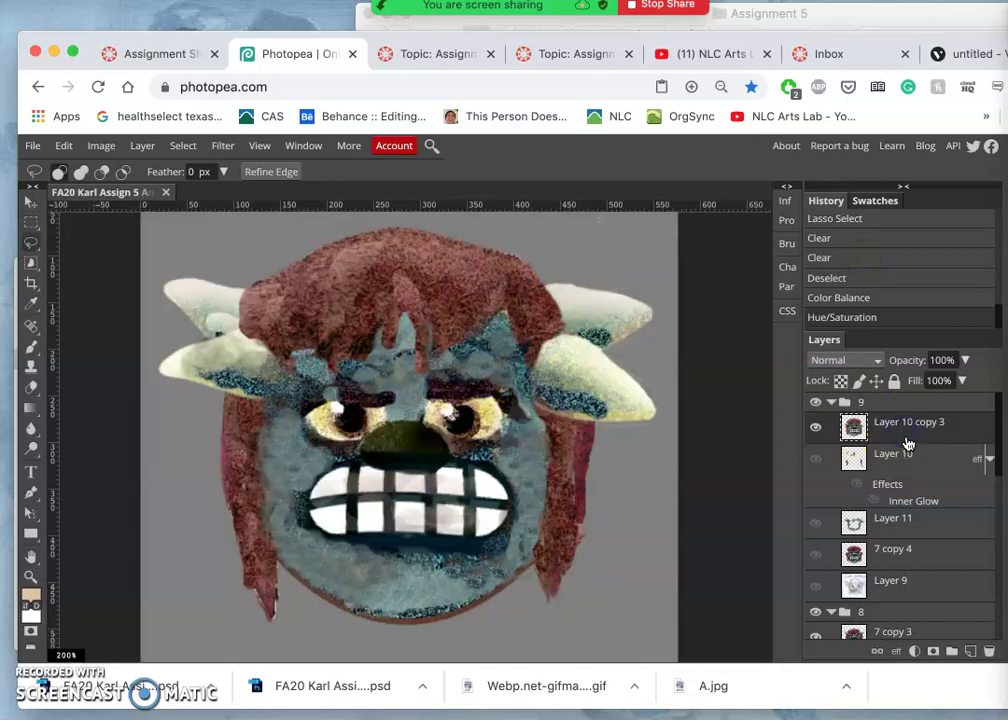
left_click(969, 651)
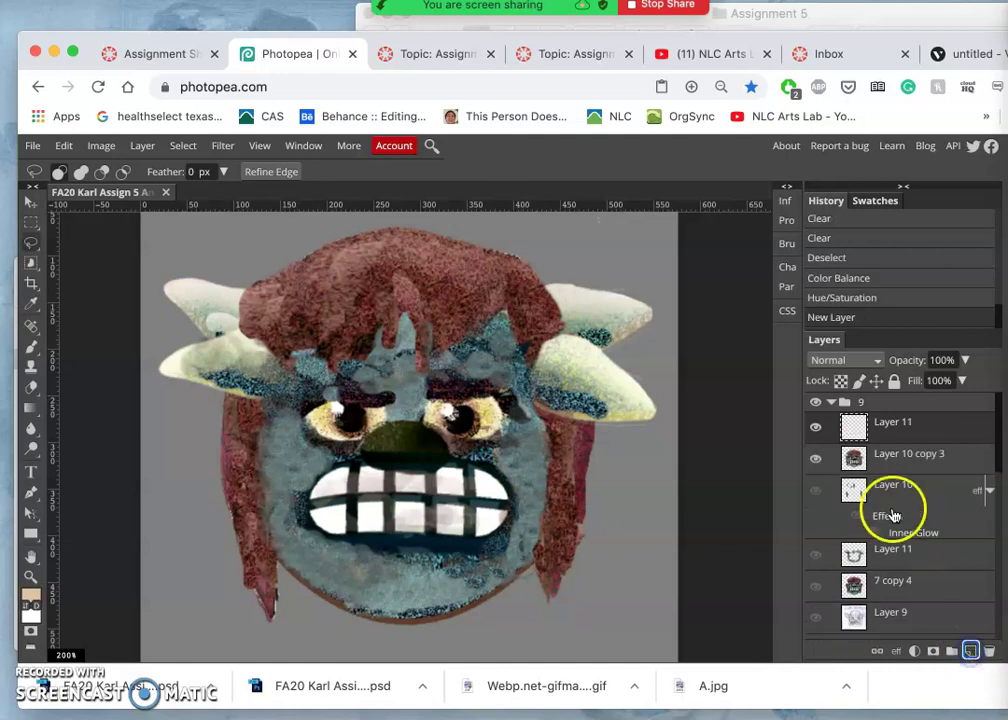
left_click(816, 458)
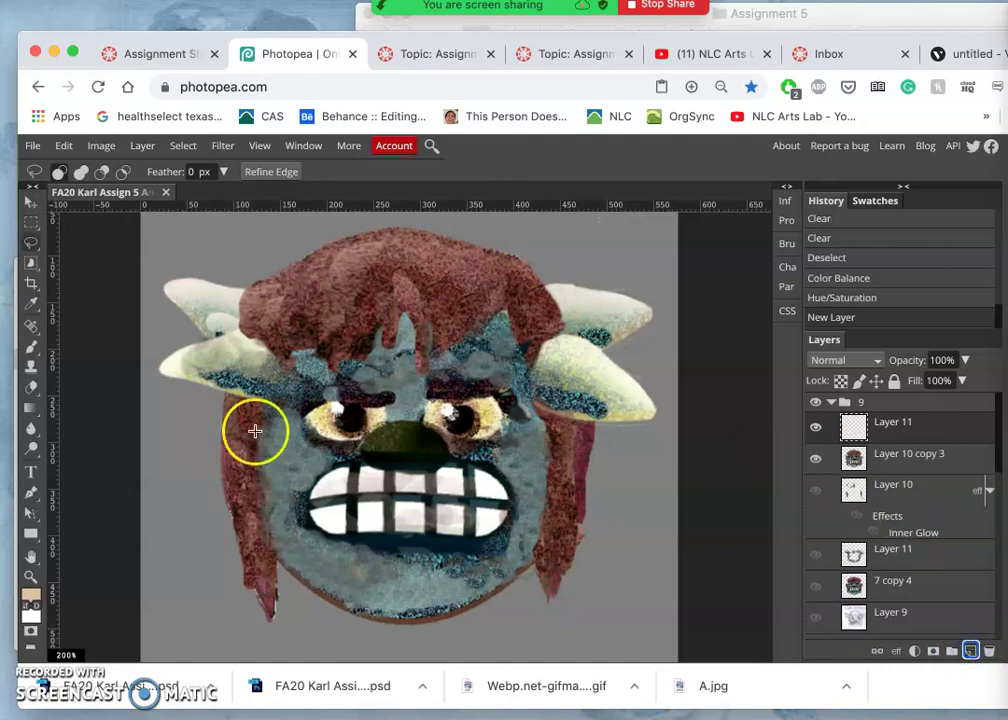
Clone tooth white and dark gap texture over the tops of the second lower teeth from each side to slant them
left_click(31, 365)
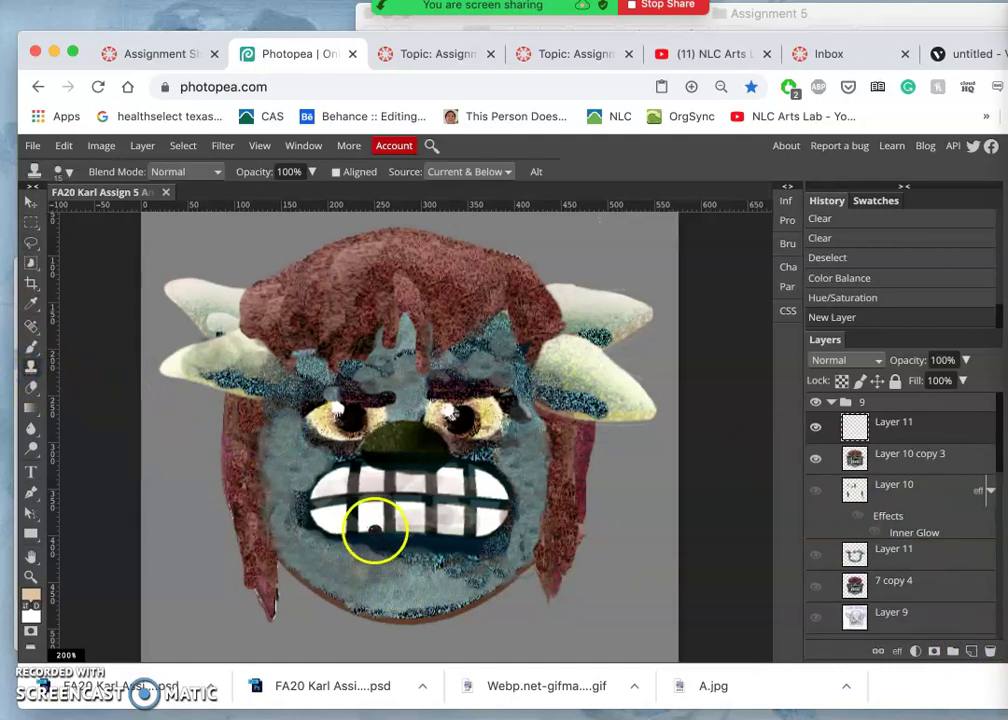
left_click(372, 523, "alt")
left_click(376, 506)
left_click(378, 510)
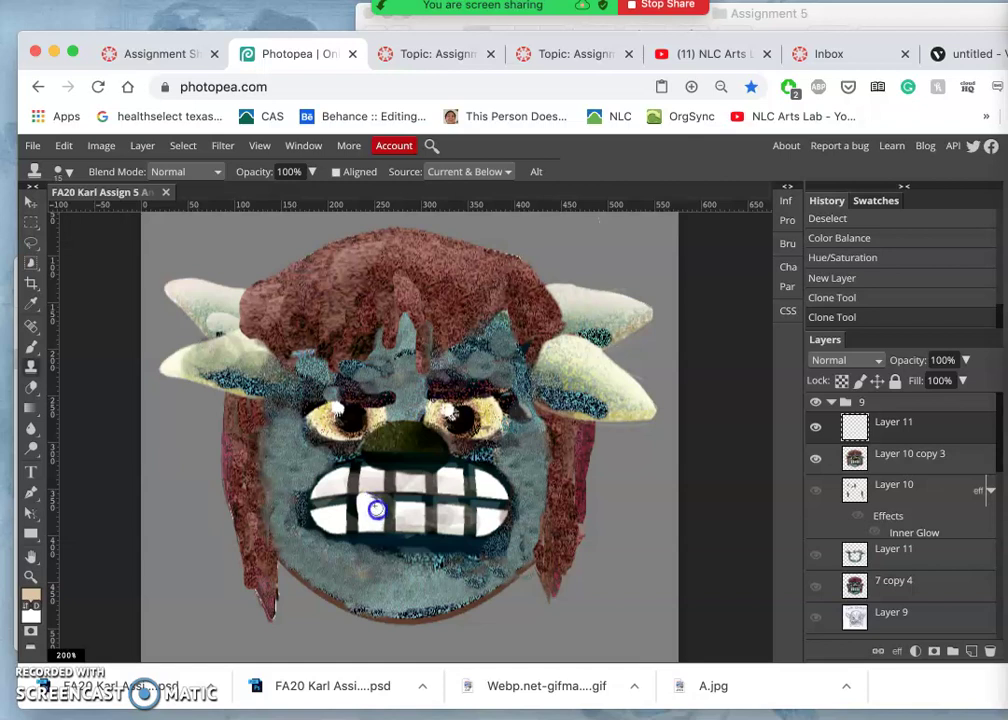
left_click(379, 513)
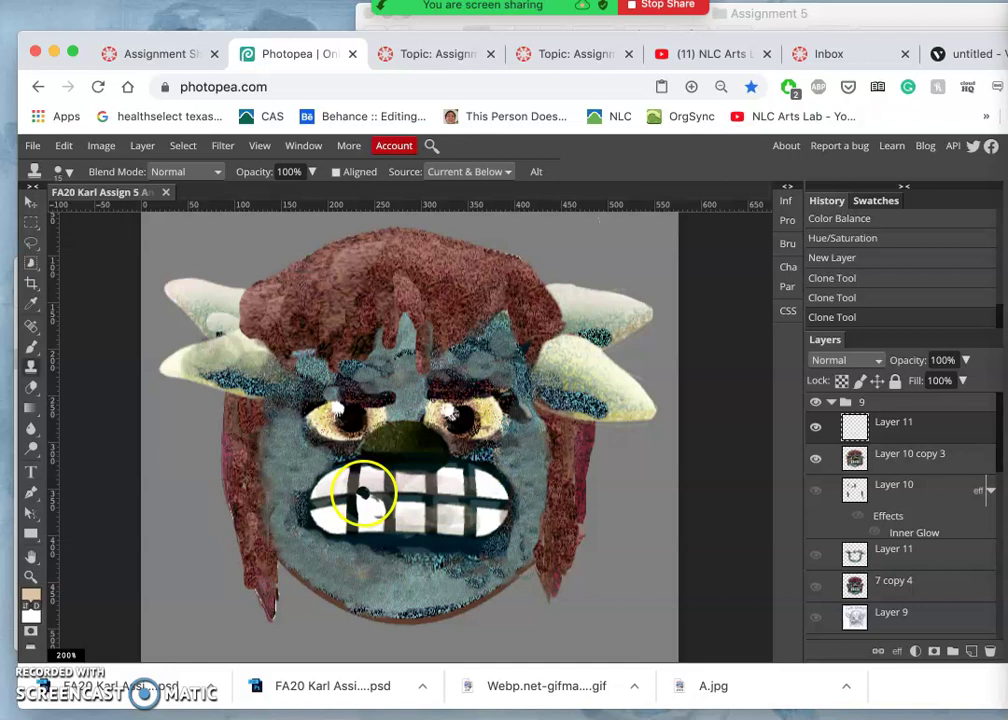
mouse_move(362, 492)
left_mouse_down()
mouse_move(450, 529)
mouse_move(513, 461)
mouse_move(486, 484)
mouse_move(355, 472)
left_mouse_up()
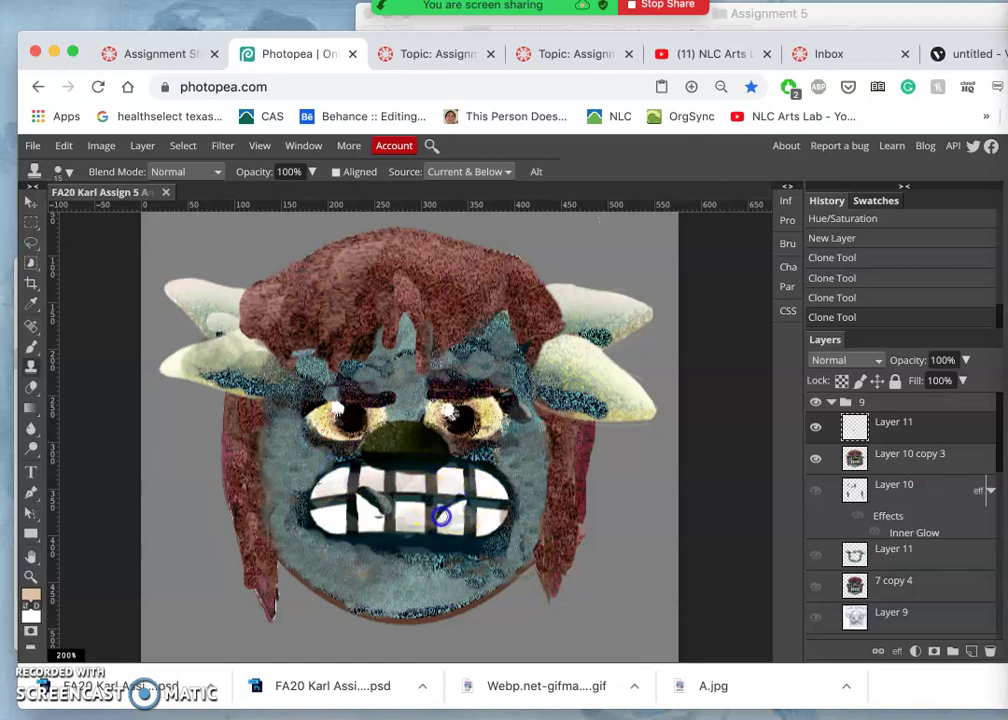
left_click(442, 516)
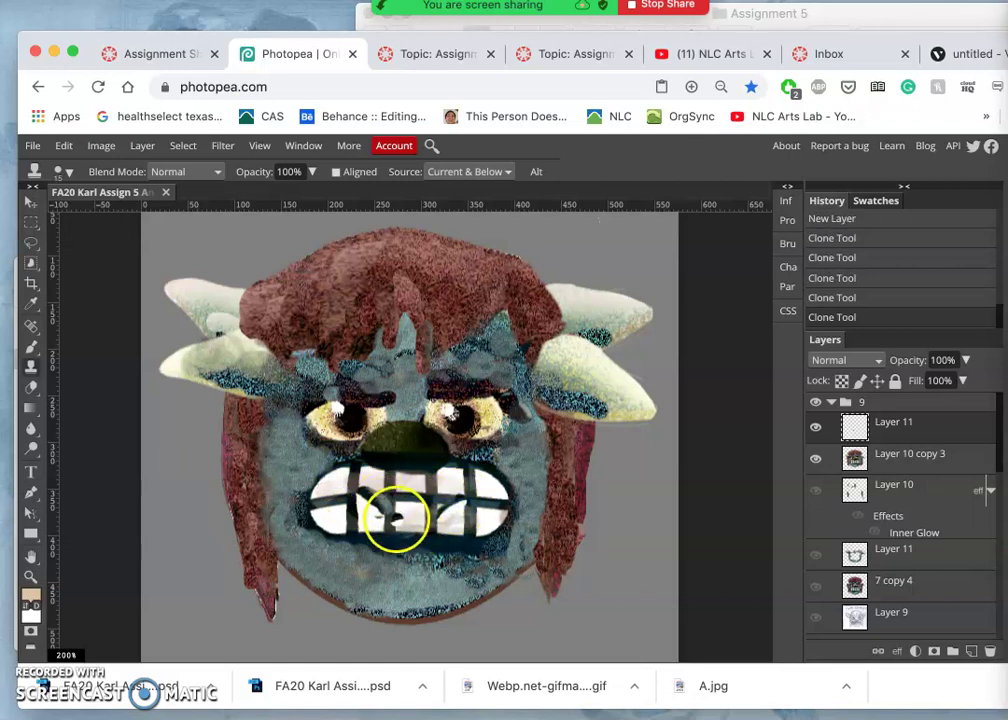
Clone dark texture into the gaps on both sides of the middle lower tooth to widen them
left_click_drag(397, 516, 391, 468)
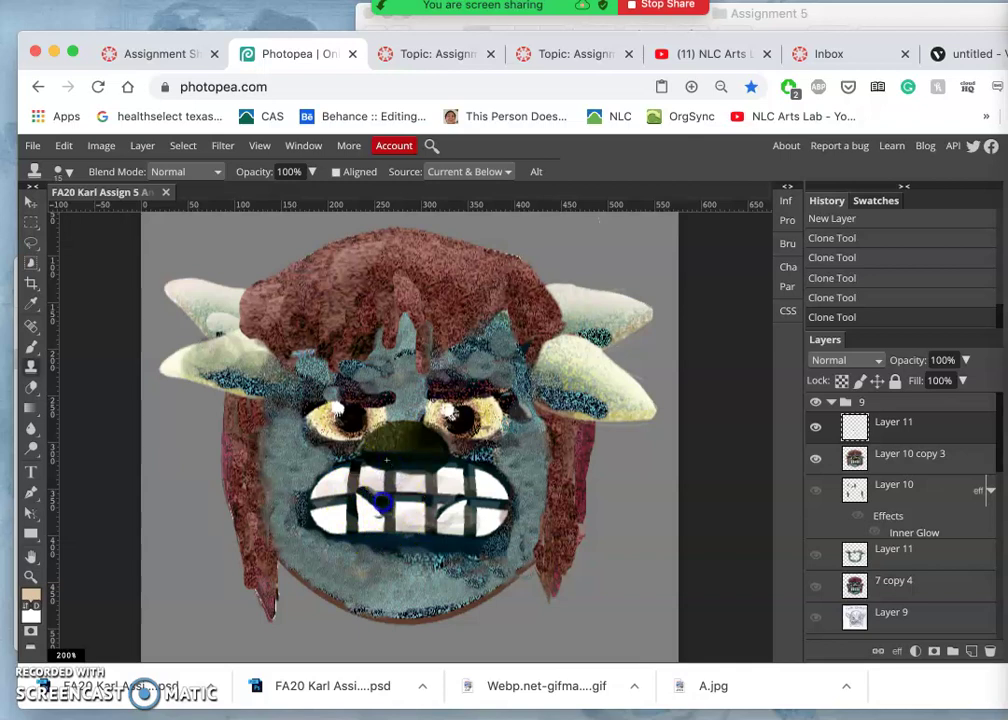
left_click(377, 501)
left_click(410, 446, "alt")
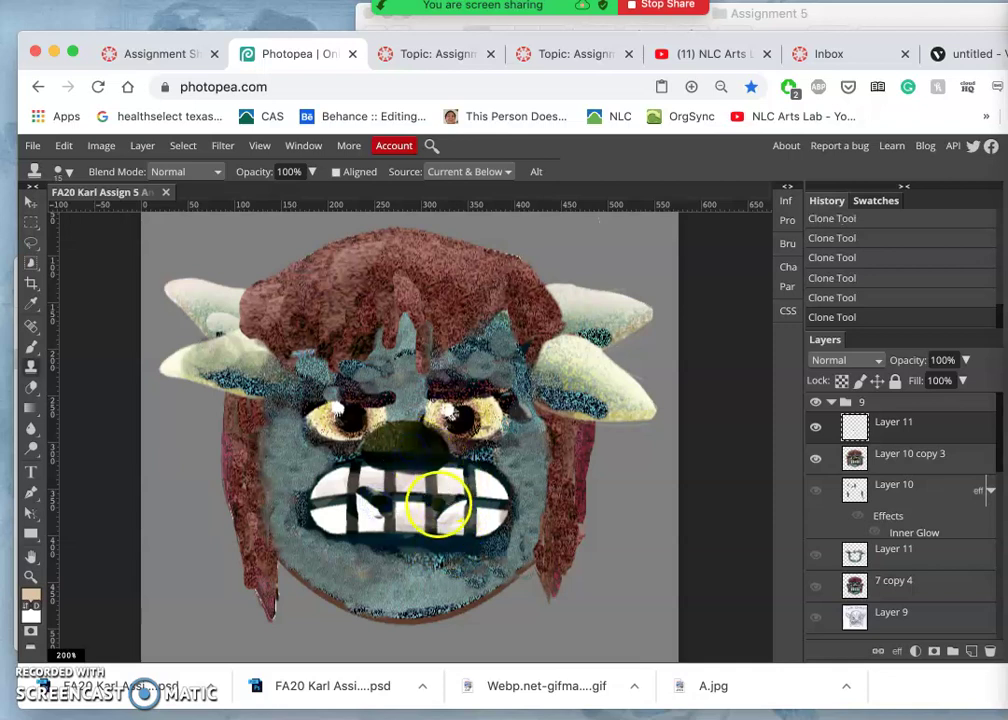
mouse_move(441, 503)
left_mouse_down()
mouse_move(416, 477)
mouse_move(394, 540)
mouse_move(372, 527)
left_mouse_up()
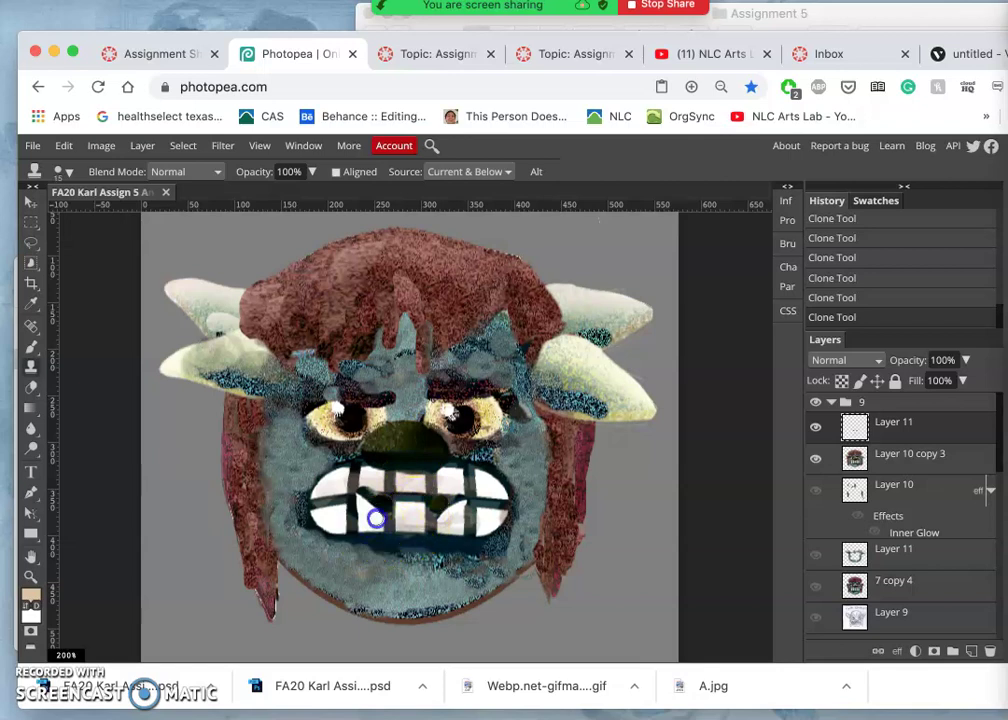
Clone texture over the middle lower tooth, the upper teeth edges and the outer lower teeth to make their shapes irregular
left_click(411, 514, "alt")
mouse_move(430, 498)
left_mouse_down()
mouse_move(469, 495)
mouse_move(399, 493)
mouse_move(375, 457)
mouse_move(393, 422)
mouse_move(421, 485)
mouse_move(396, 500)
mouse_move(397, 442)
mouse_move(393, 462)
mouse_move(404, 469)
mouse_move(386, 470)
mouse_move(406, 457)
mouse_move(330, 474)
left_mouse_up()
mouse_move(402, 486)
left_mouse_down()
mouse_move(455, 491)
mouse_move(527, 445)
left_mouse_up()
mouse_move(479, 490)
left_mouse_down()
mouse_move(443, 499)
mouse_move(432, 469)
mouse_move(451, 457)
mouse_move(438, 459)
mouse_move(446, 451)
mouse_move(490, 463)
mouse_move(422, 498)
mouse_move(455, 543)
mouse_move(445, 574)
mouse_move(442, 535)
mouse_move(375, 500)
mouse_move(479, 466)
left_mouse_up()
mouse_move(335, 520)
left_mouse_down()
mouse_move(326, 540)
mouse_move(345, 507)
left_mouse_up()
left_click(340, 506)
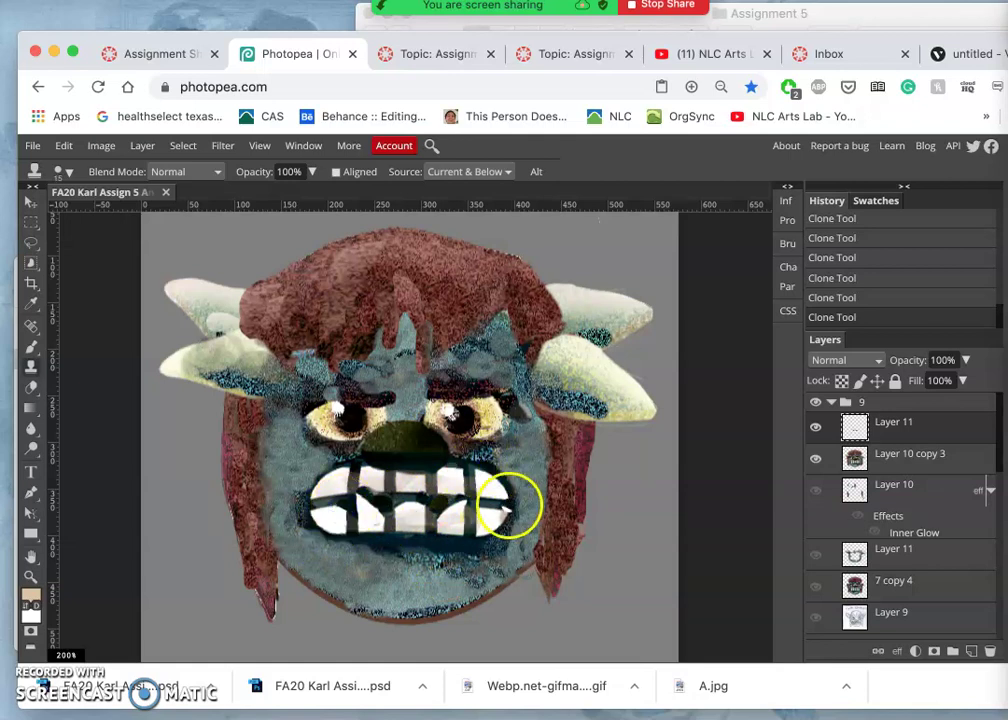
Clone dark gap and tooth texture along the edges of the upper and outer lower teeth to refine their outlines
left_click_drag(358, 470, 342, 463)
mouse_move(504, 533)
left_mouse_down()
mouse_move(477, 508)
mouse_move(344, 466)
left_mouse_up()
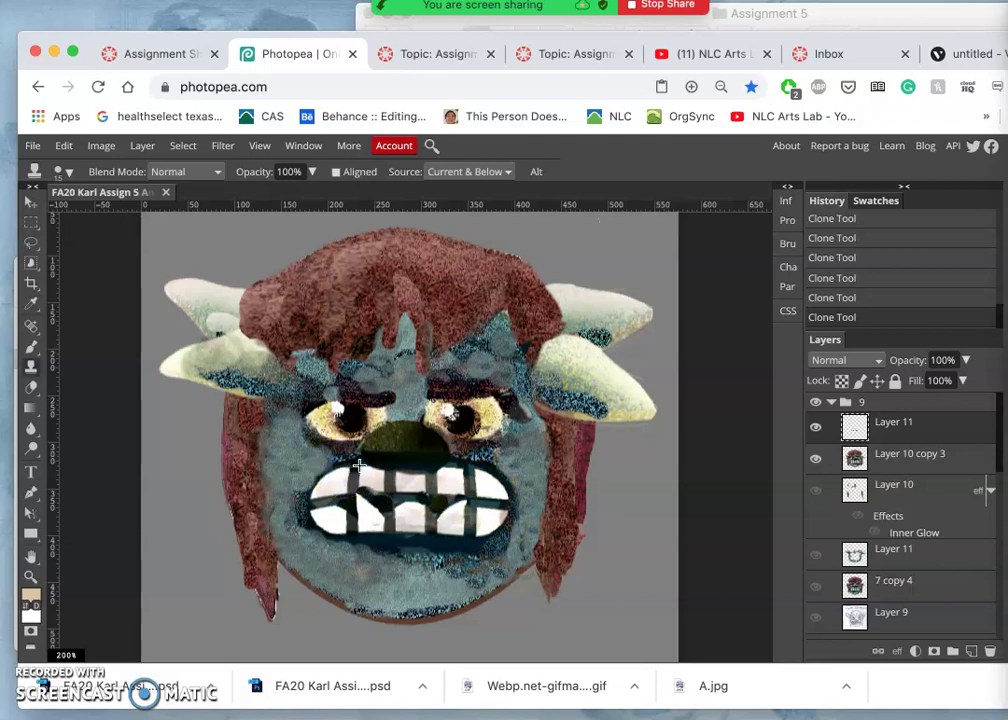
mouse_move(511, 551)
left_mouse_down()
mouse_move(484, 513)
mouse_move(472, 513)
left_mouse_up()
mouse_move(479, 596)
left_mouse_down()
mouse_move(459, 551)
mouse_move(391, 510)
left_mouse_up()
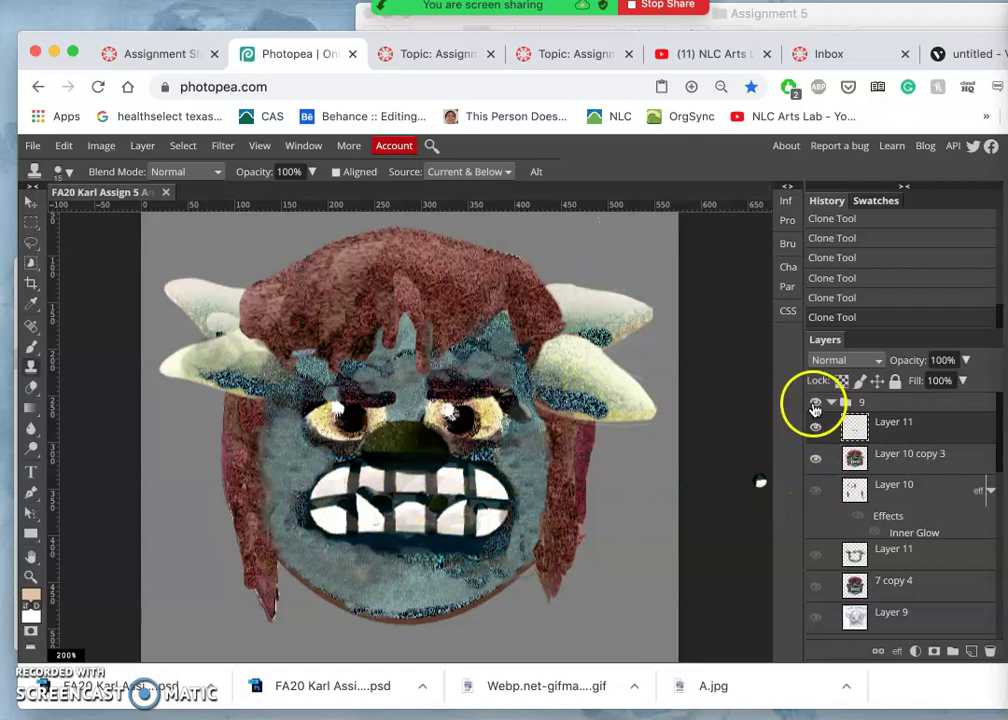
Compare frame 9 with the frame beneath it by repeatedly toggling the visibility of group 9
scroll(844, 529, "down", 2)
scroll(849, 538, "up", 2)
left_click(817, 402)
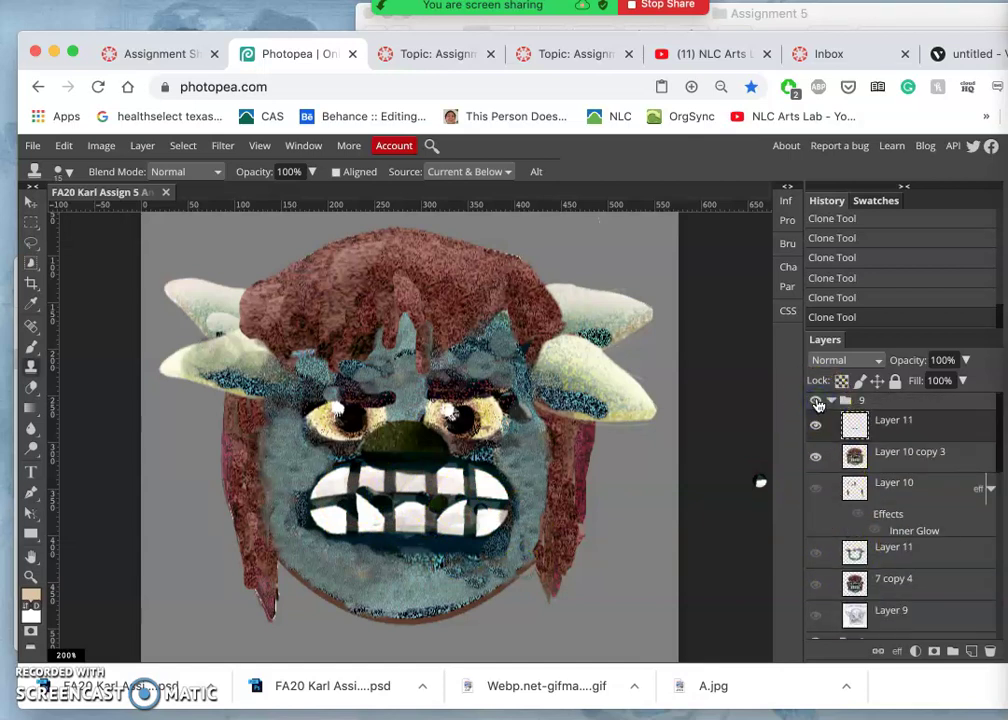
left_click(817, 402)
left_click(817, 402)
left_click(817, 402)
left_click(817, 402)
left_click(817, 402)
left_click(817, 402)
left_click(817, 402)
left_click(817, 402)
left_click(817, 402)
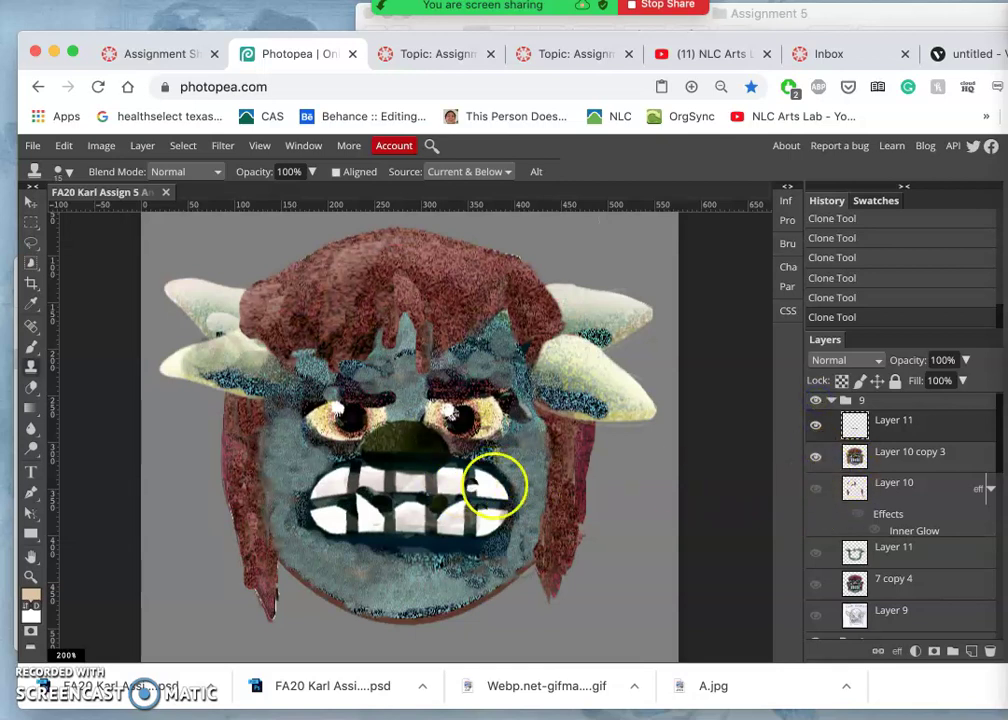
Lasso the upper row of teeth on Layer 10 copy 3 and copy the selection to its own layer
left_click(880, 453)
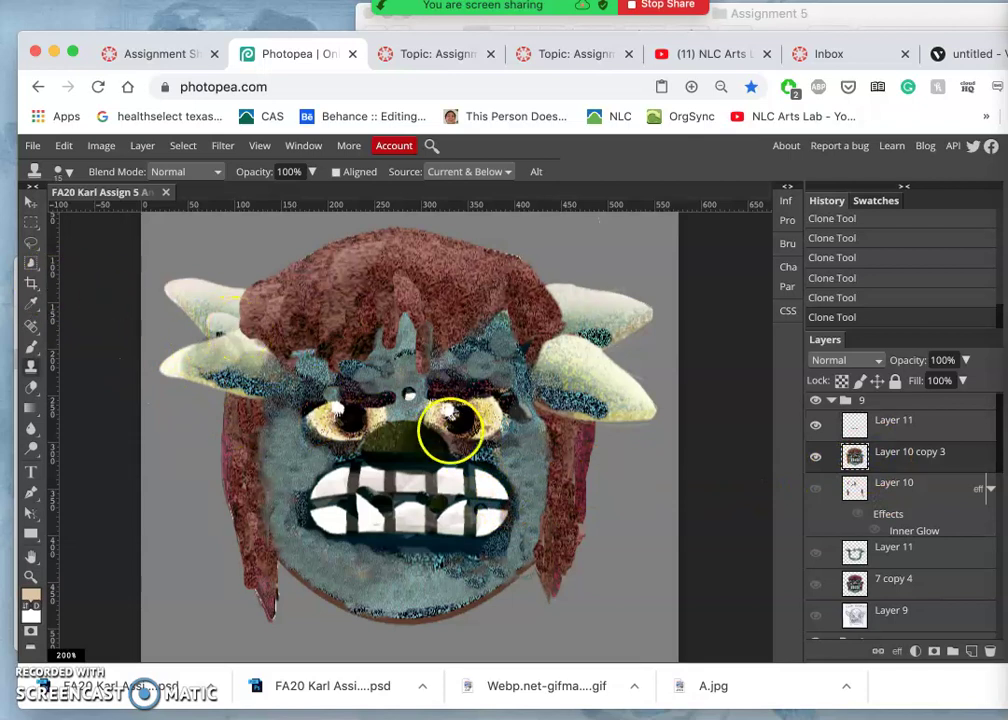
left_click(31, 241)
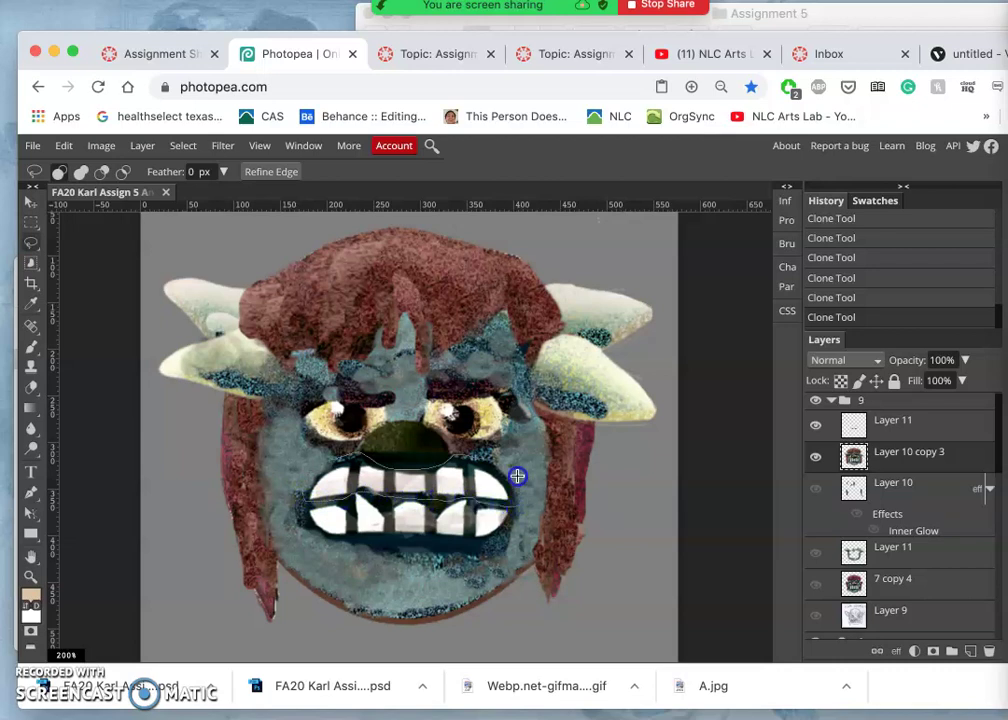
mouse_move(472, 451)
left_mouse_down()
mouse_move(464, 484)
mouse_move(474, 480)
left_mouse_up()
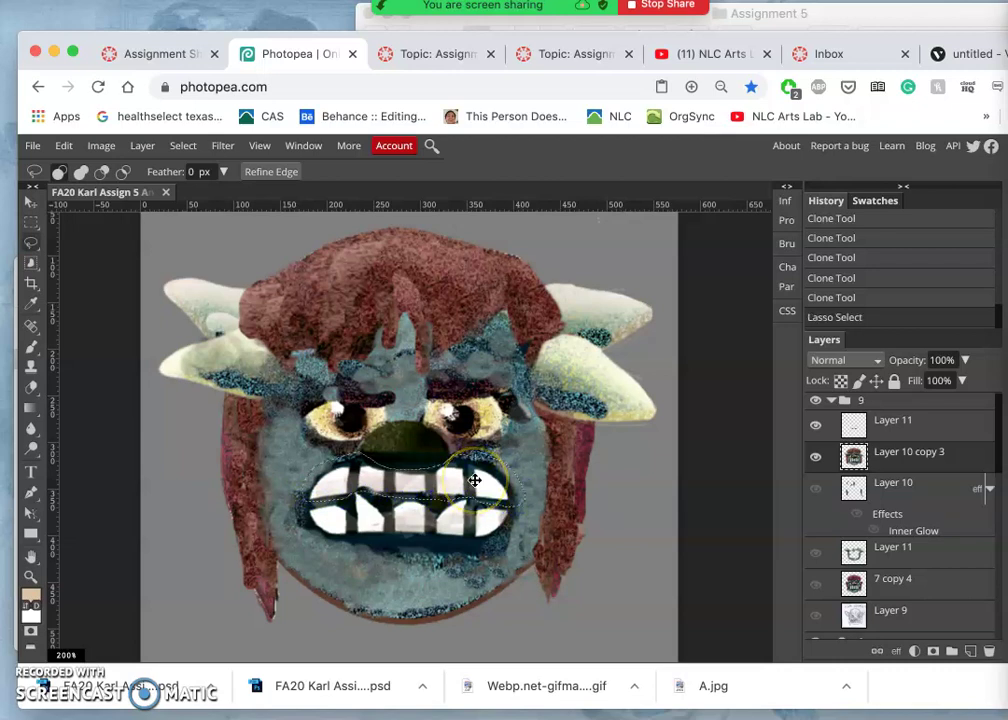
key("super+j")
left_click(459, 476)
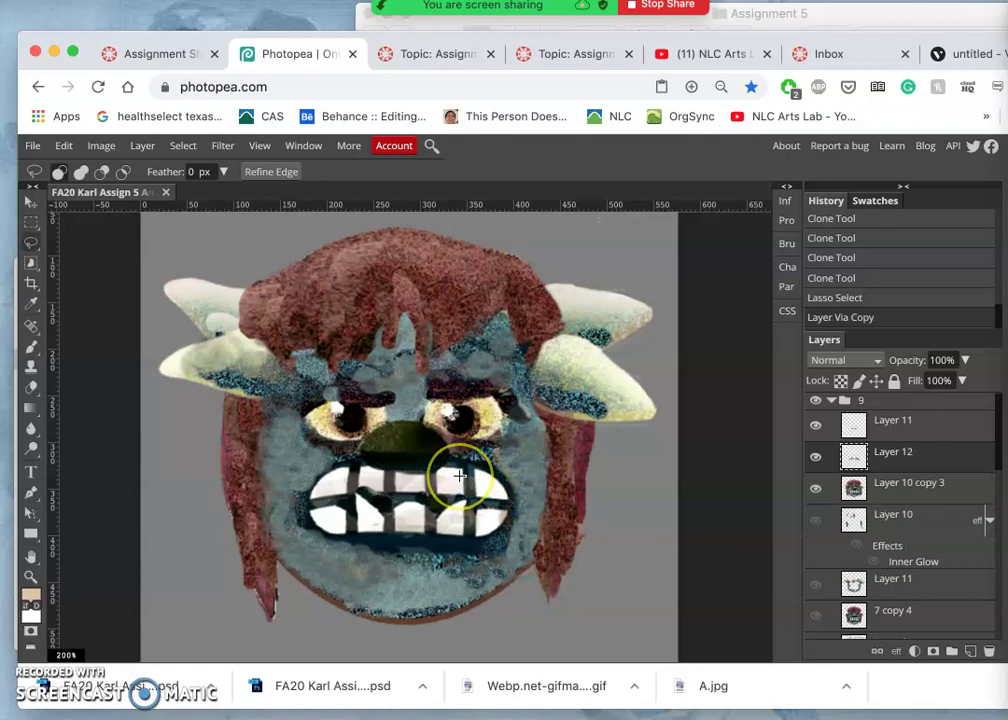
Warp the copied upper teeth, pulling one upper corner inward and the opposite one upward, and shifting the inner mesh to bend the row
key("super+t")
right_click(455, 480)
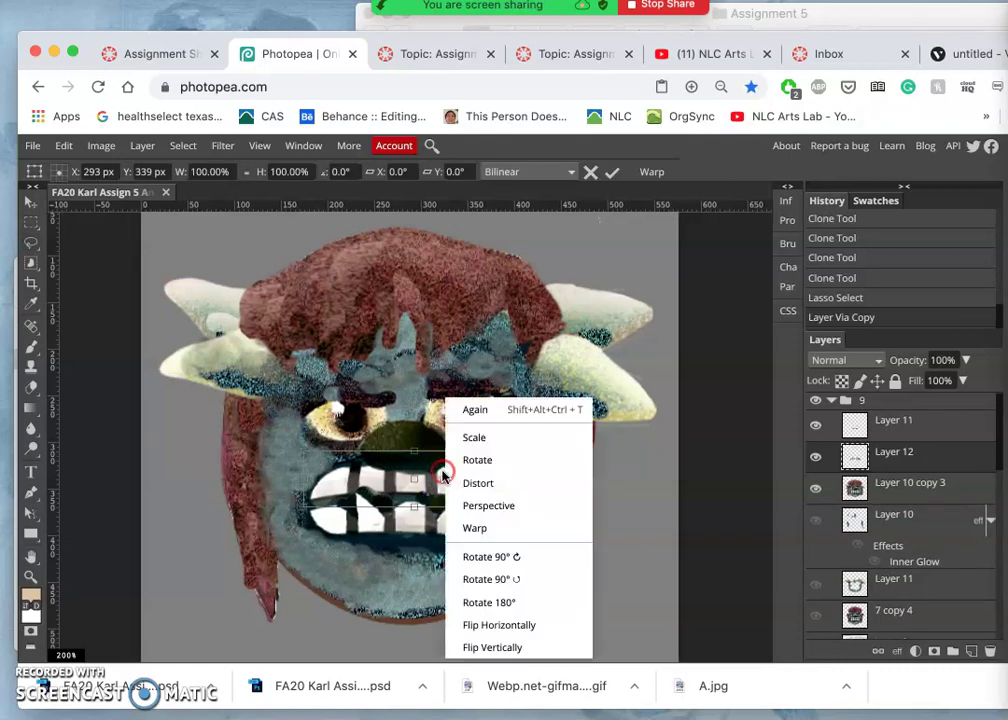
left_click(466, 528)
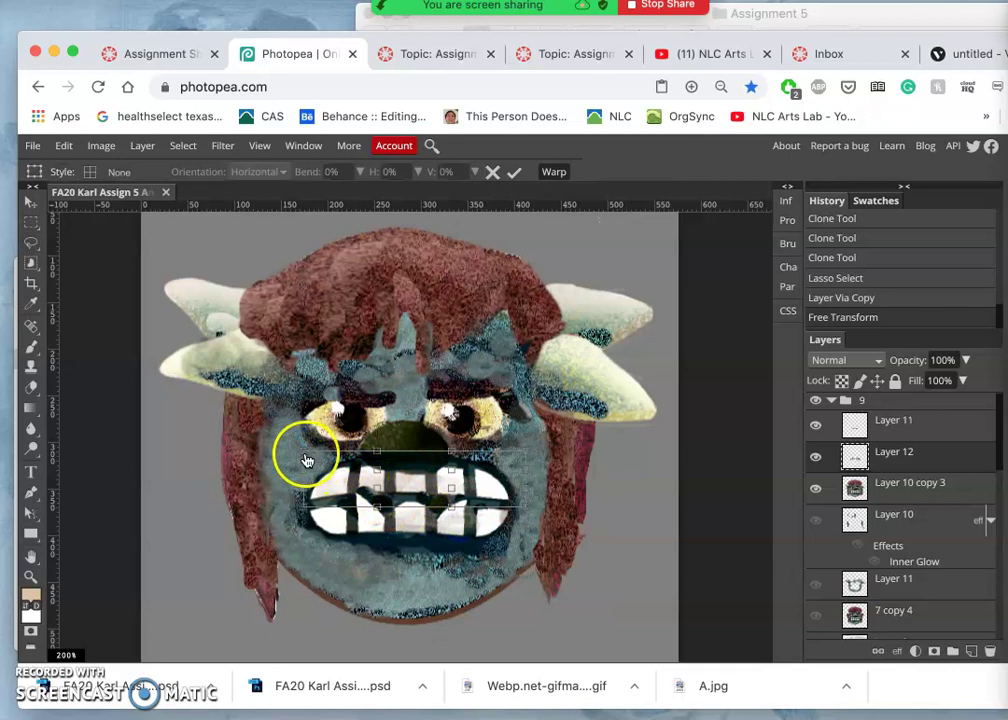
left_click_drag(306, 458, 324, 471)
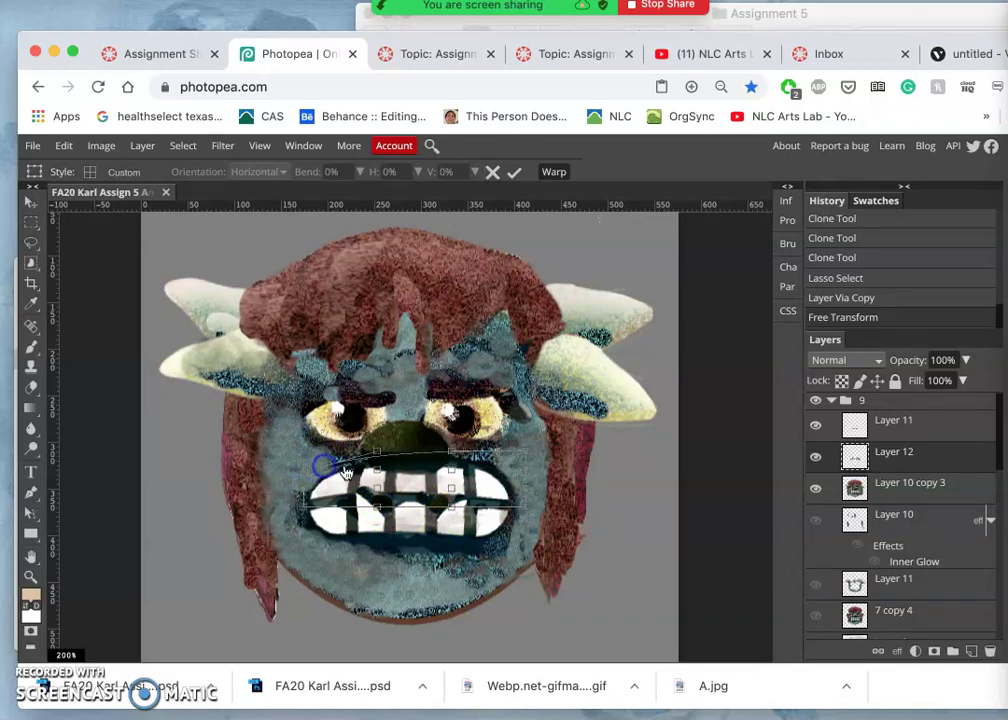
left_click_drag(452, 452, 454, 453)
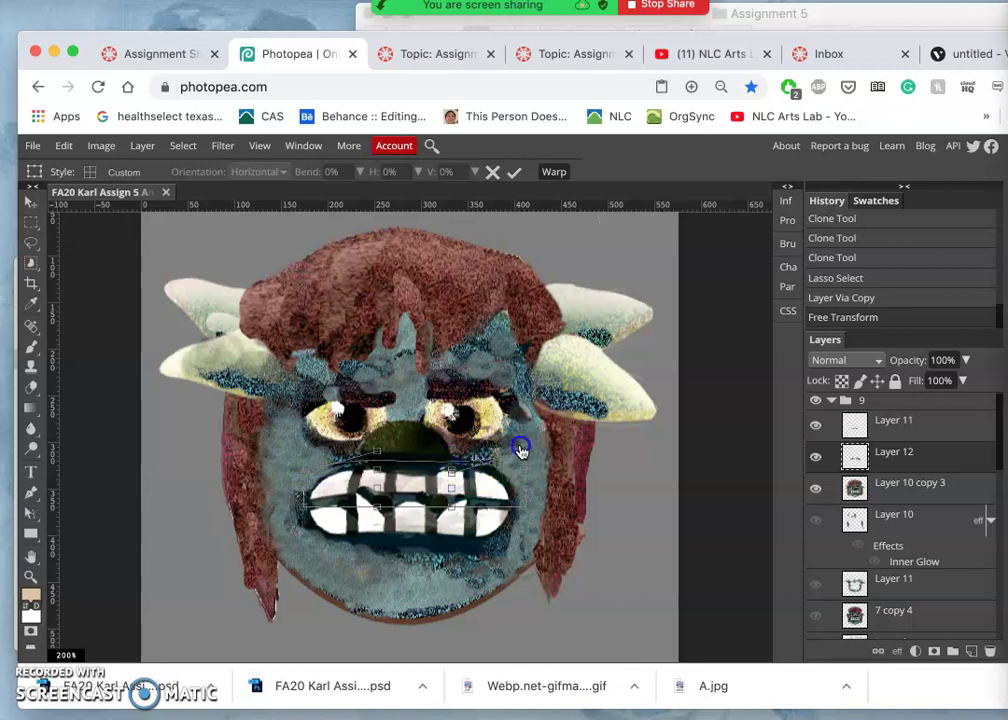
left_click_drag(510, 441, 521, 412)
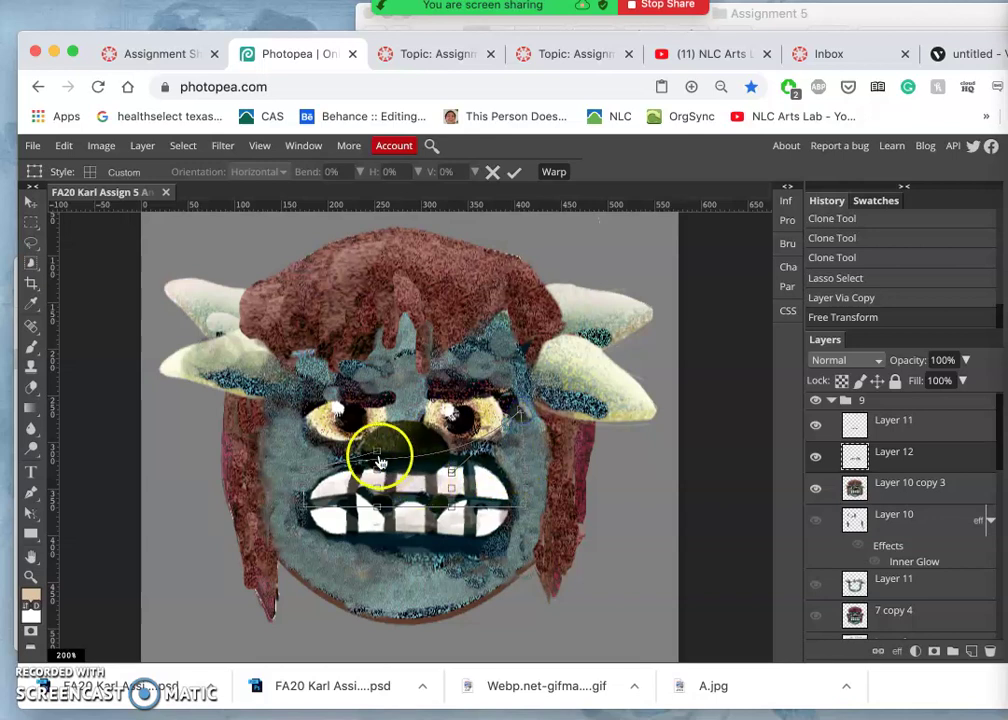
left_click_drag(378, 469, 364, 487)
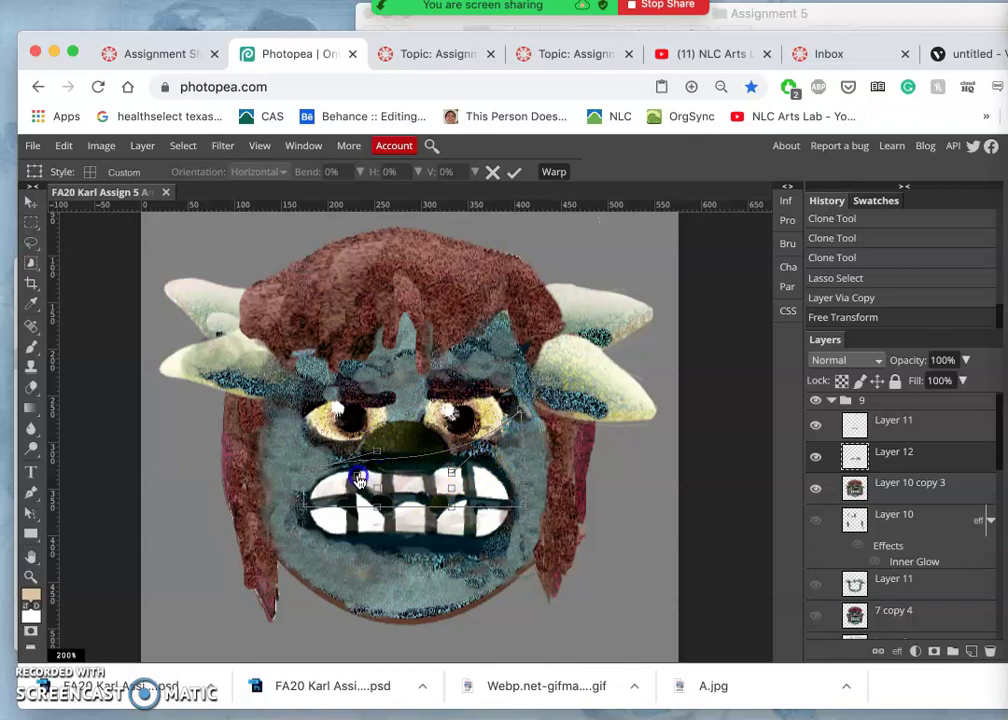
key("Return")
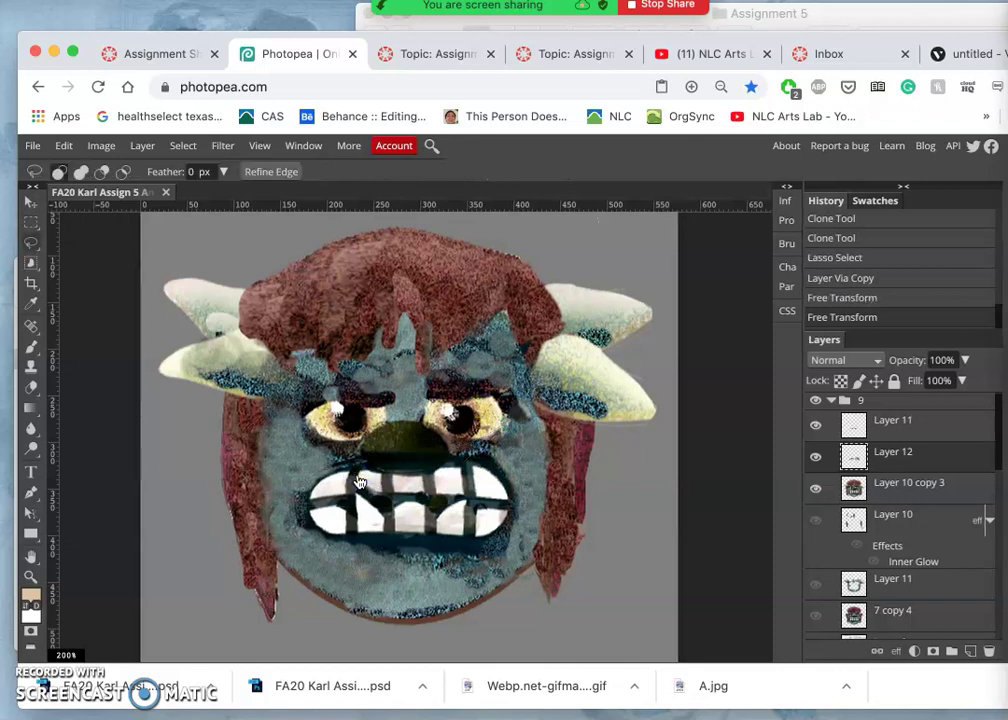
Compare the mouth with and without the warped upper teeth by toggling the visibility of Layer 12
left_click(817, 457)
left_click(817, 457)
left_click(817, 457)
left_click(817, 457)
left_click(817, 457)
left_click(817, 457)
left_click(817, 457)
left_click(817, 457)
left_click(817, 457)
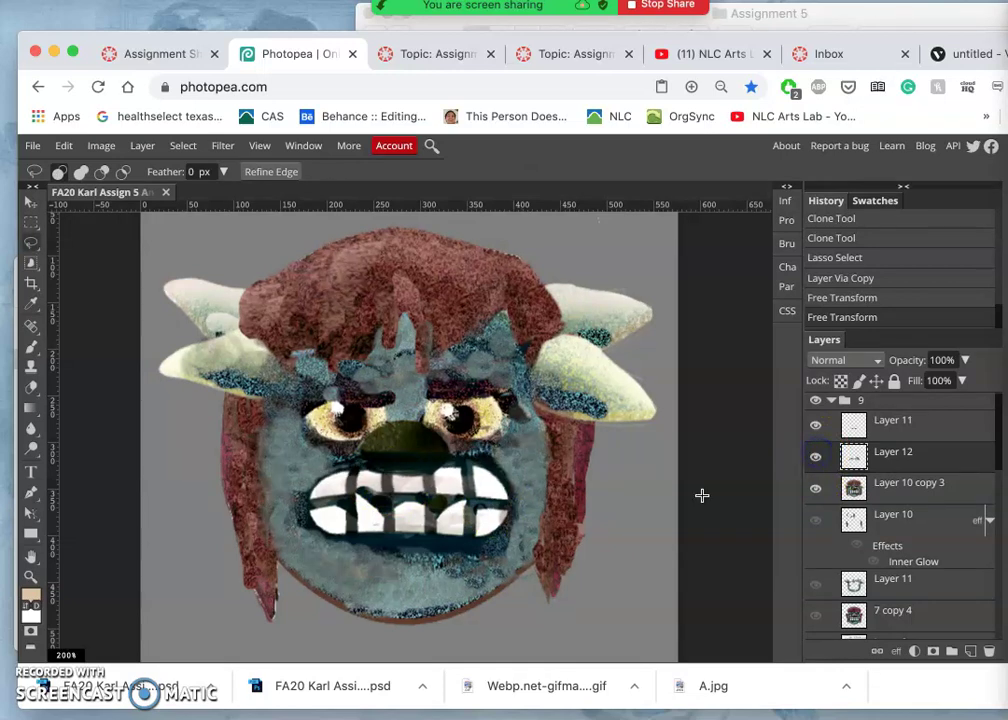
Erase the excess edge of the warped teeth copy beside the nose and add a new empty layer above it
left_click(31, 388)
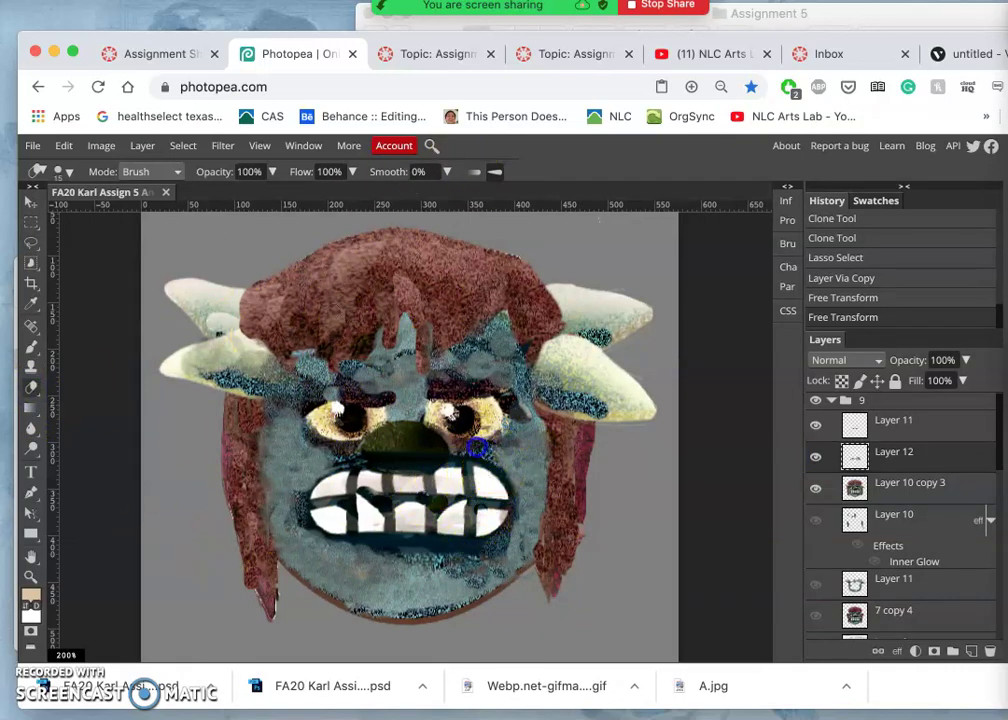
left_click(477, 448)
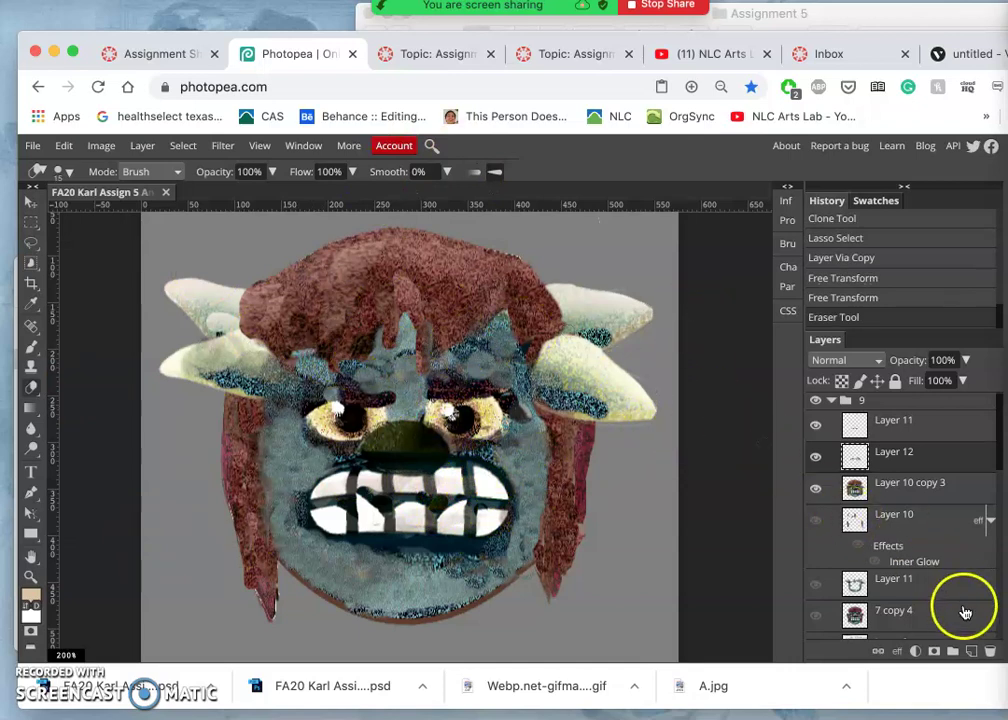
left_click(971, 651)
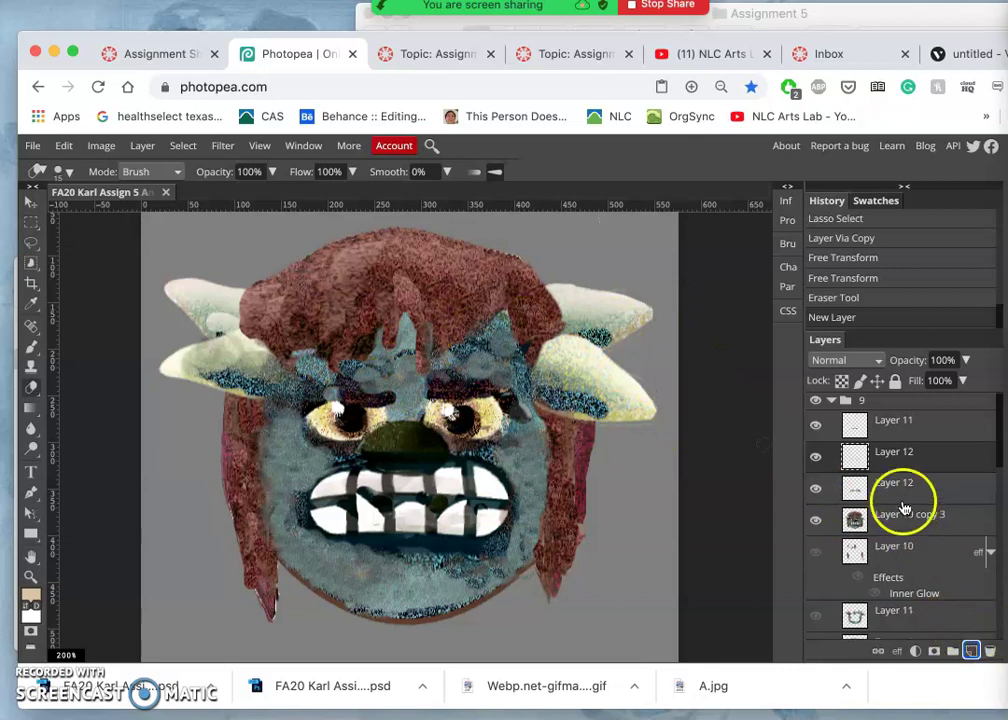
Clone dark eyebrow texture with the Clone tool over the upper edge of the left eye to thicken that eyebrow
left_click(31, 350)
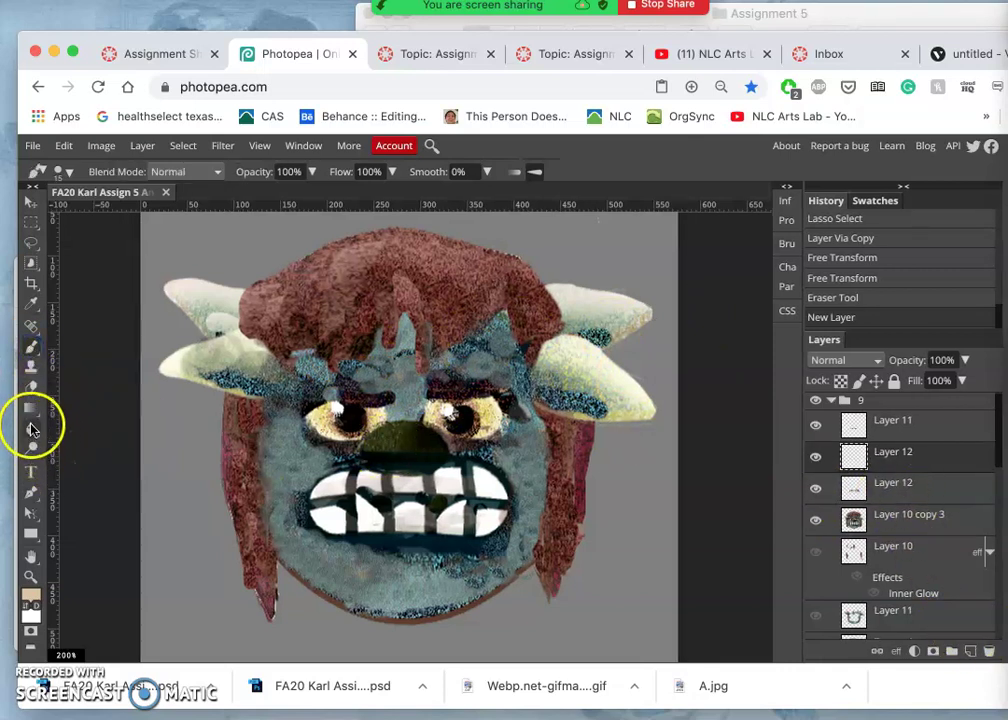
left_click(31, 364)
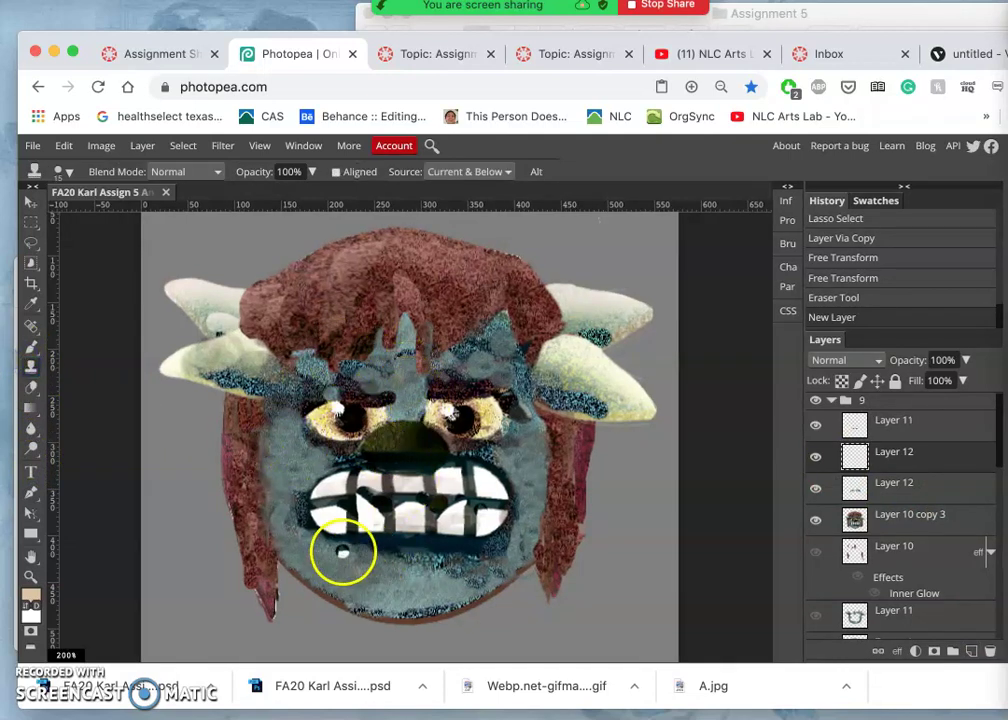
left_click(474, 393, "alt")
mouse_move(338, 400)
left_mouse_down()
mouse_move(455, 394)
mouse_move(341, 400)
left_mouse_up()
left_click(450, 395, "alt")
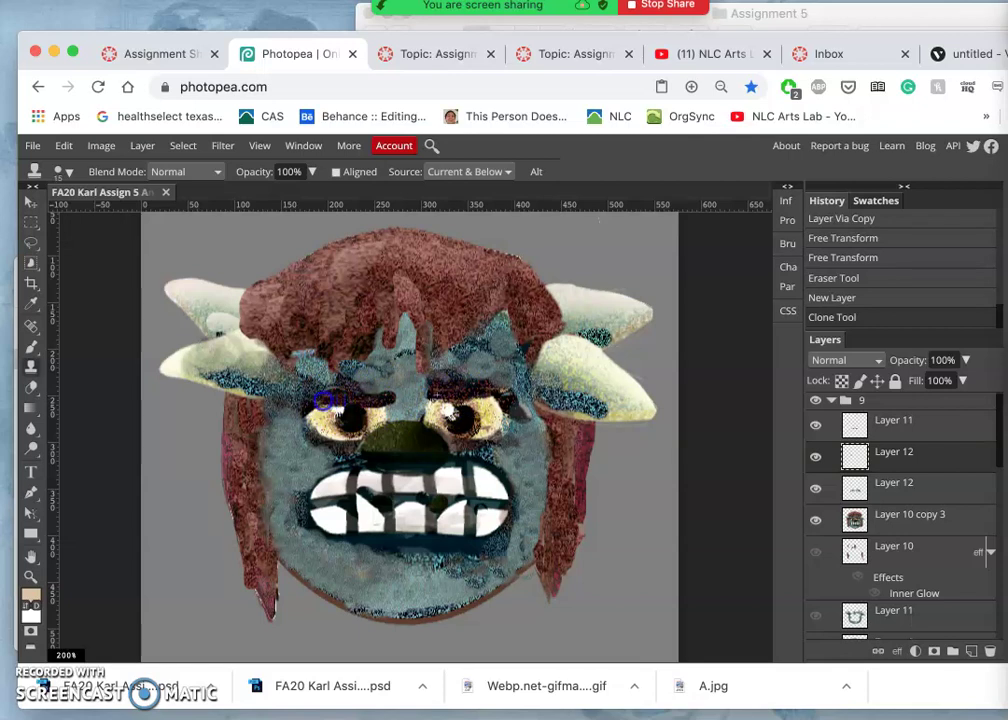
left_click(316, 404)
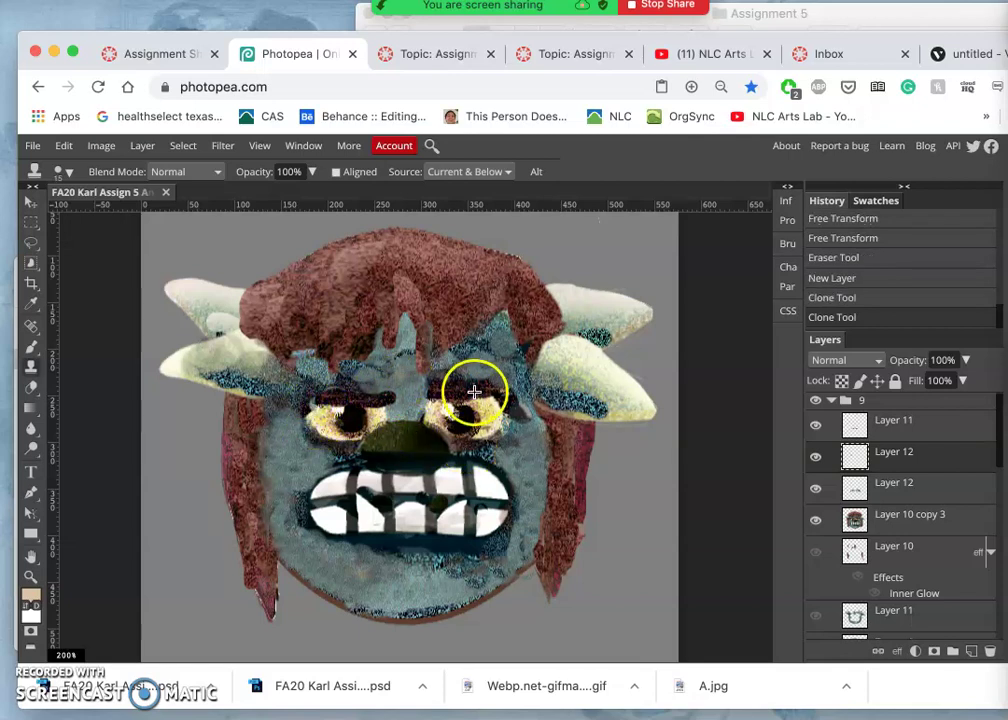
left_click_drag(340, 395, 313, 402)
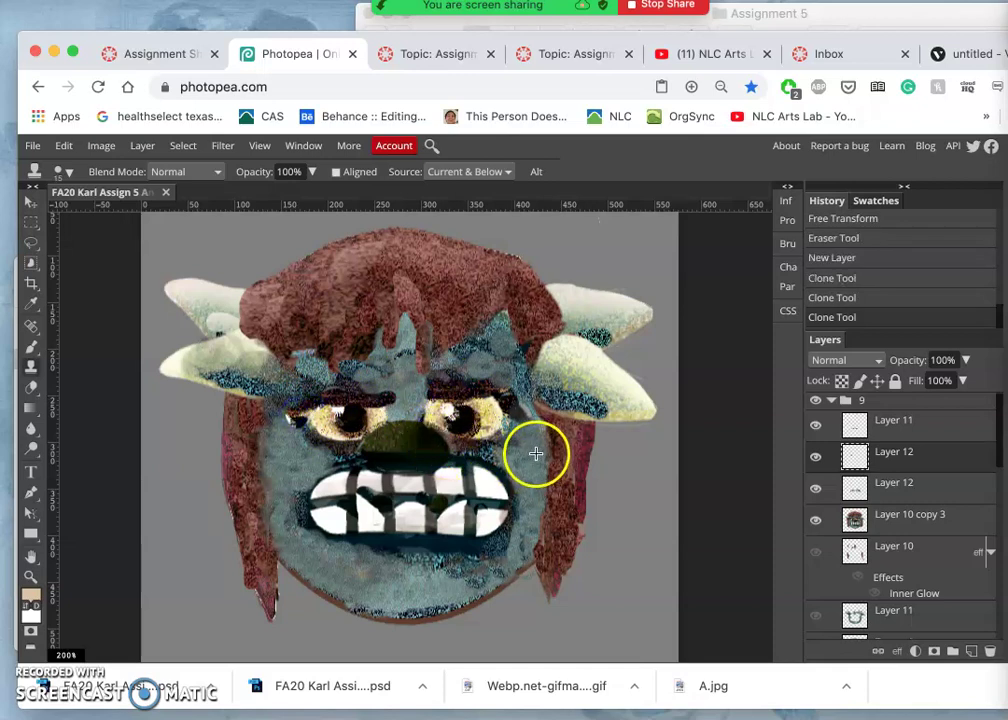
Clone eyebrow texture to extend the left eyebrow's outer end downward and thicken the right eyebrow
left_click(452, 390, "alt")
left_click(288, 418)
mouse_move(298, 414)
left_mouse_down()
mouse_move(461, 371)
mouse_move(466, 391)
left_mouse_up()
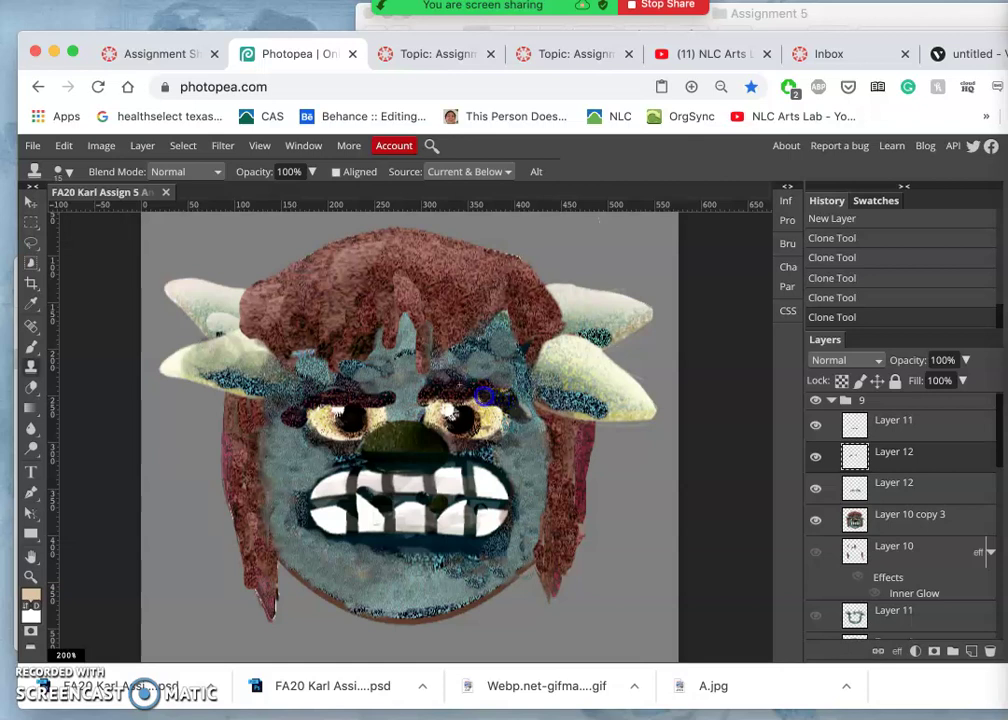
mouse_move(466, 390)
left_mouse_down()
mouse_move(534, 510)
mouse_move(527, 516)
mouse_move(523, 434)
mouse_move(474, 419)
mouse_move(460, 441)
mouse_move(333, 428)
left_mouse_up()
Clone blue skin texture from the cheek and chin over the forehead between and above the eyebrows
left_click(295, 459, "alt")
mouse_move(396, 370)
left_mouse_down()
mouse_move(419, 391)
mouse_move(473, 370)
mouse_move(400, 355)
left_mouse_up()
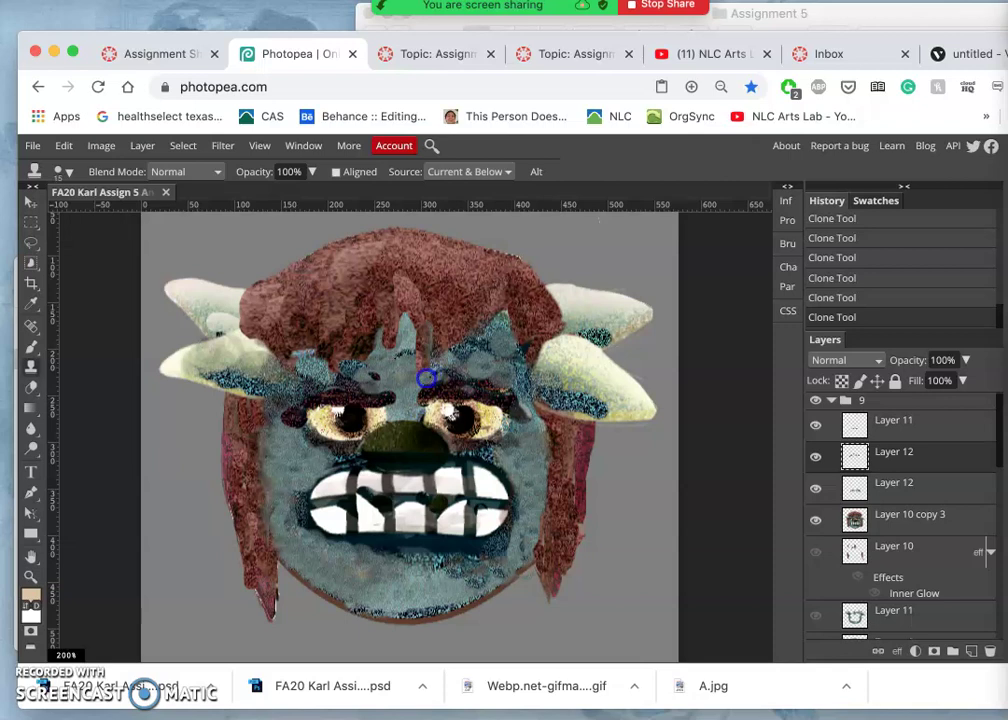
mouse_move(426, 378)
left_mouse_down()
mouse_move(447, 432)
mouse_move(529, 534)
mouse_move(458, 604)
mouse_move(381, 586)
mouse_move(433, 417)
mouse_move(445, 371)
left_mouse_up()
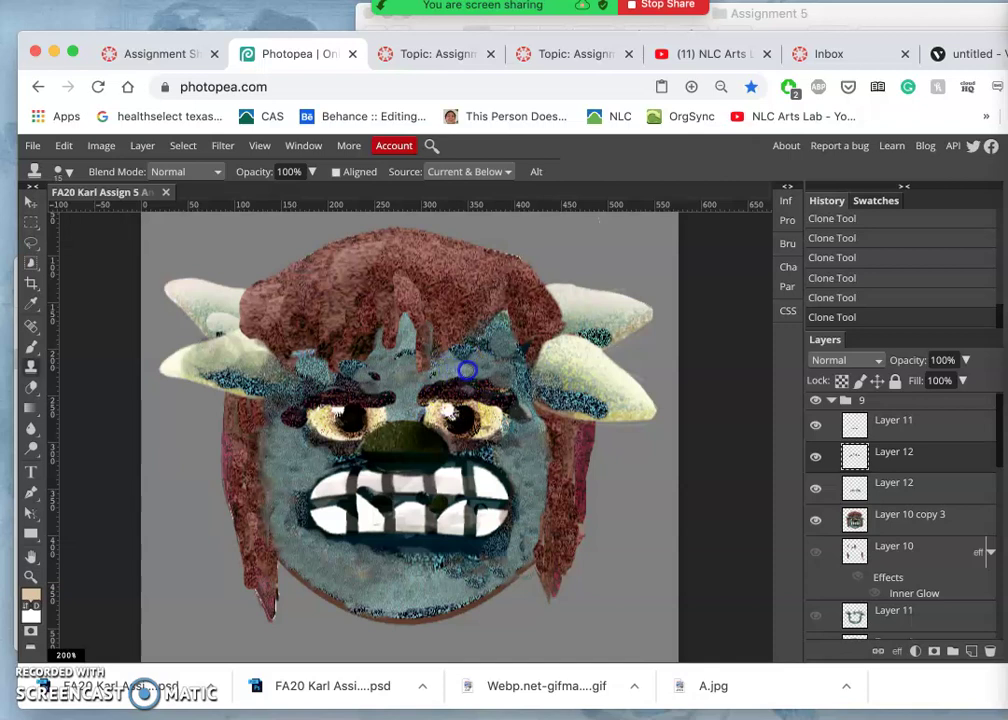
left_click(421, 580, "alt")
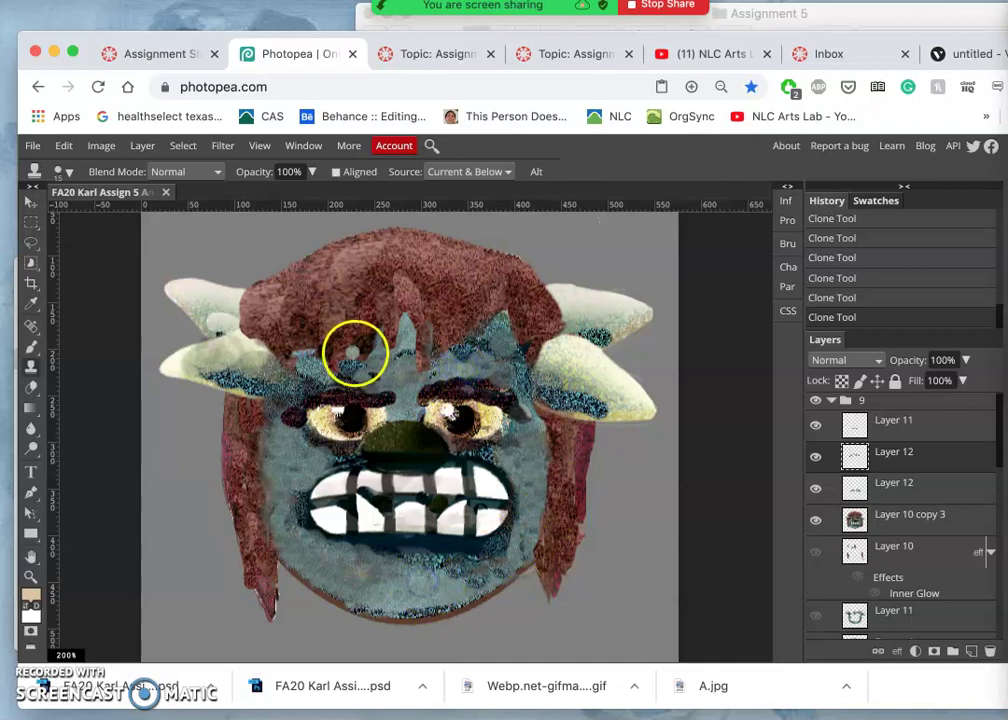
mouse_move(356, 352)
left_mouse_down()
mouse_move(378, 365)
mouse_move(374, 373)
left_mouse_up()
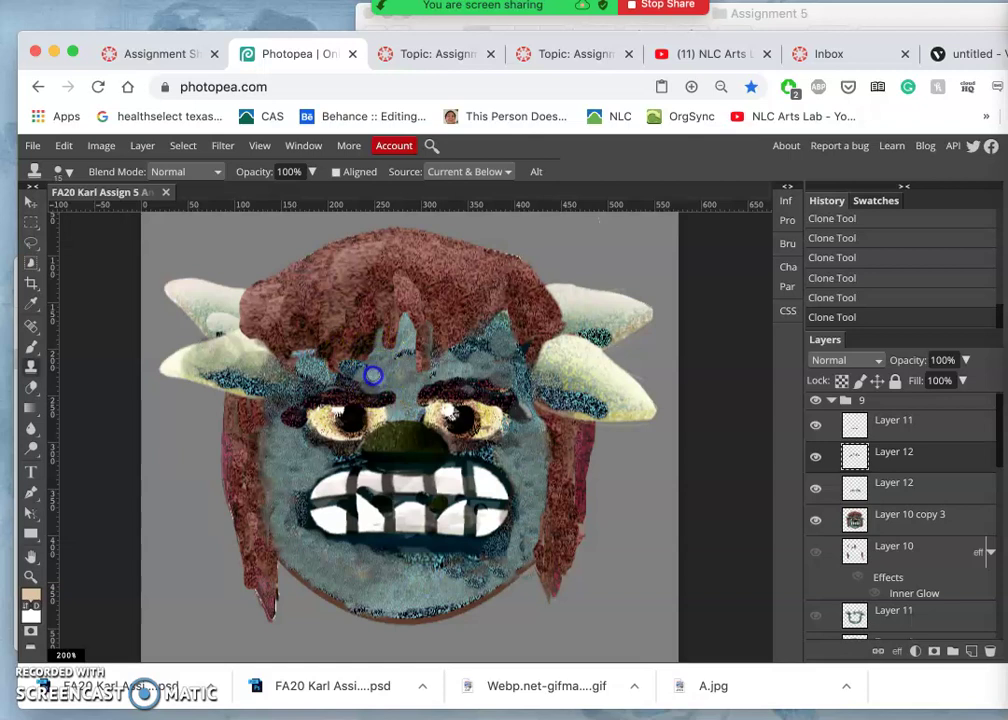
mouse_move(421, 513)
left_mouse_down()
mouse_move(369, 594)
mouse_move(380, 594)
left_mouse_up()
left_click(365, 392)
left_click_drag(365, 392, 347, 379)
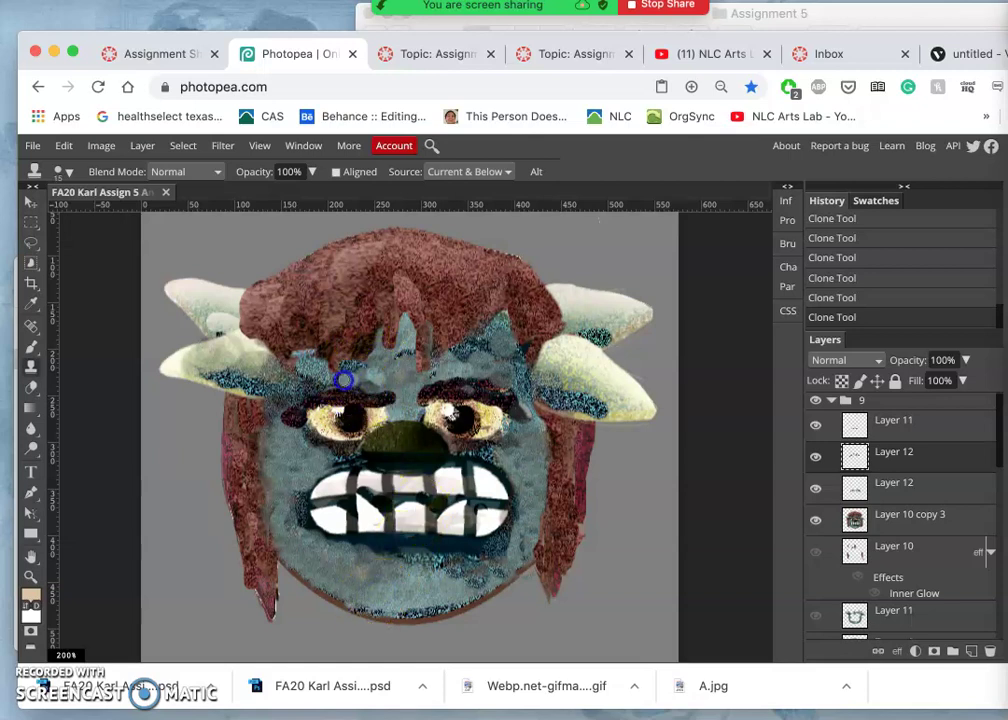